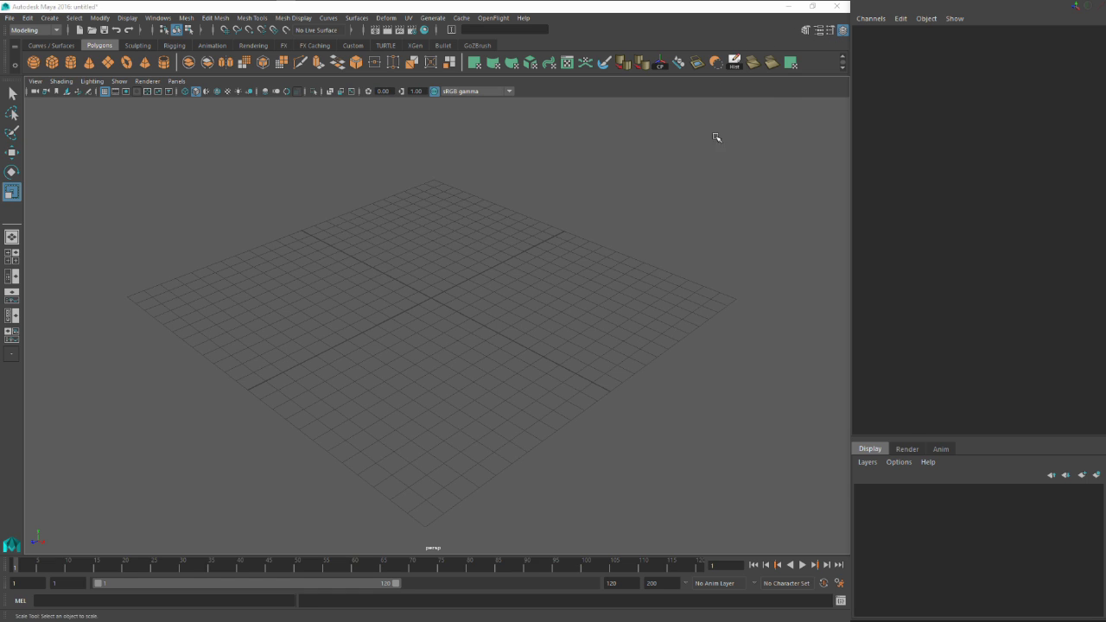
# Step: Create a polygon cube at the grid centre and scale it uniformly to about 3.325
pyautogui.click(843, 31)
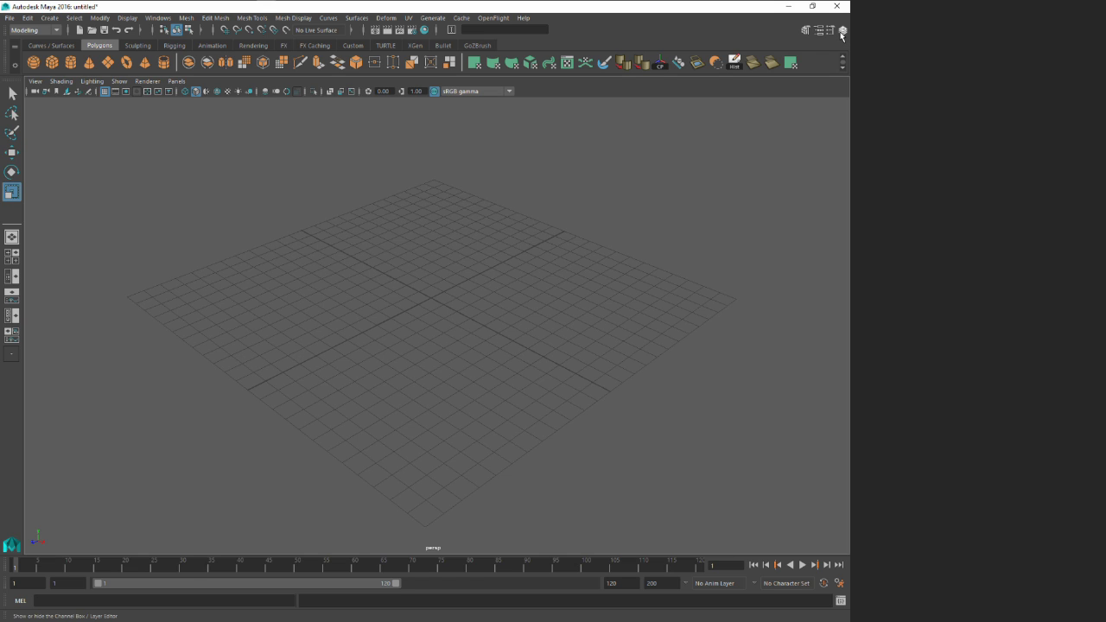
pyautogui.click(843, 32)
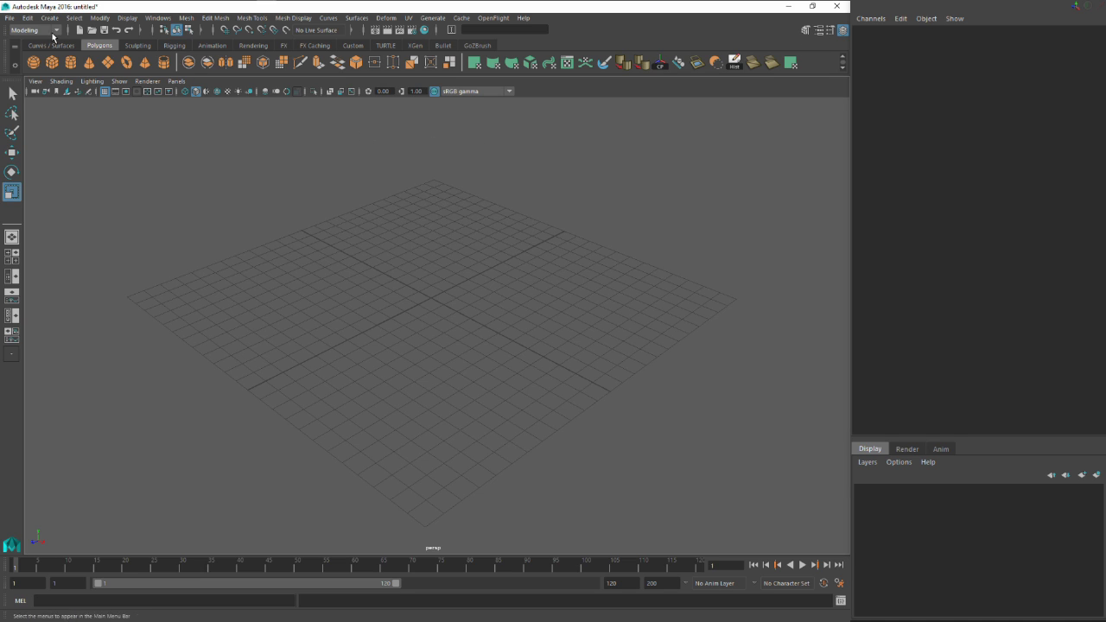
pyautogui.click(52, 62)
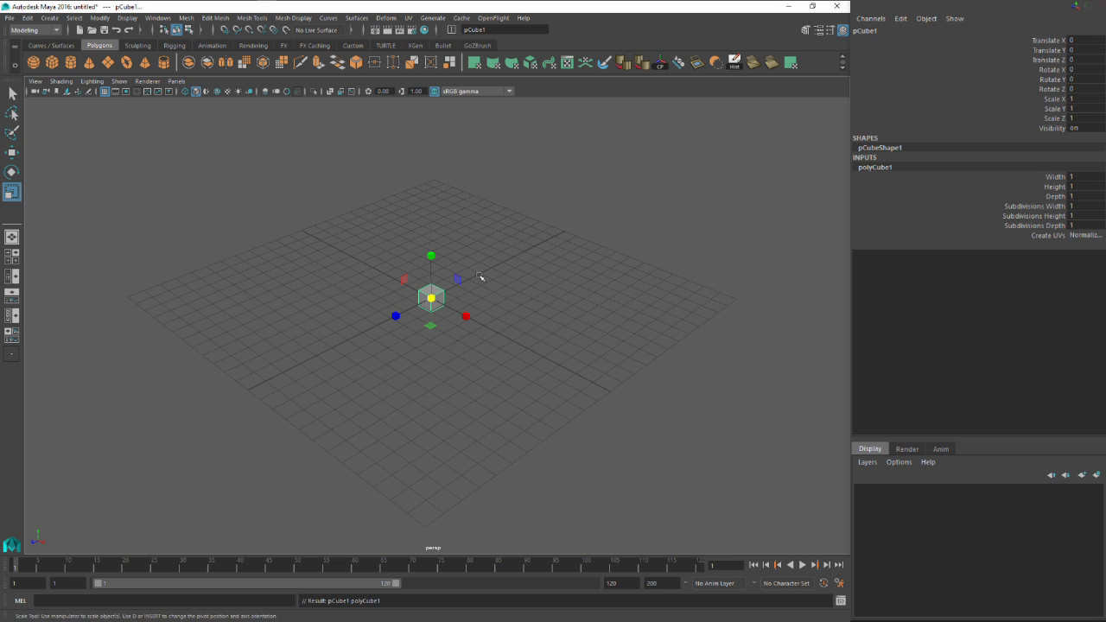
pyautogui.moveTo(431, 298); pyautogui.dragTo(302, 363)
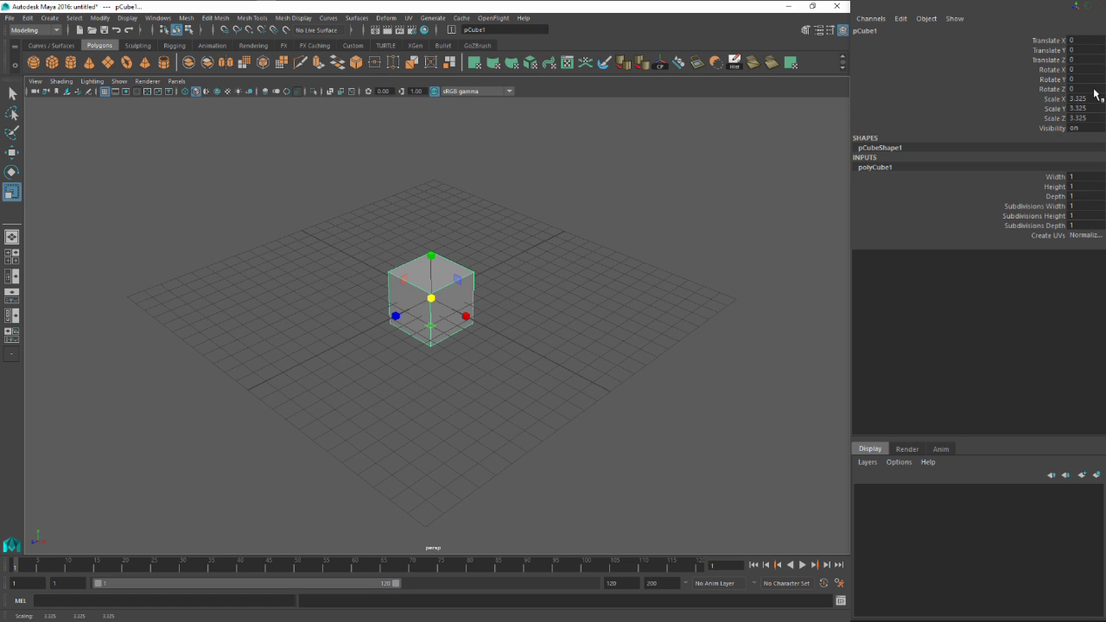
# Step: Move the cube along the X axis to about 5.24 and along the Z axis to about 0.57
pyautogui.press('w')
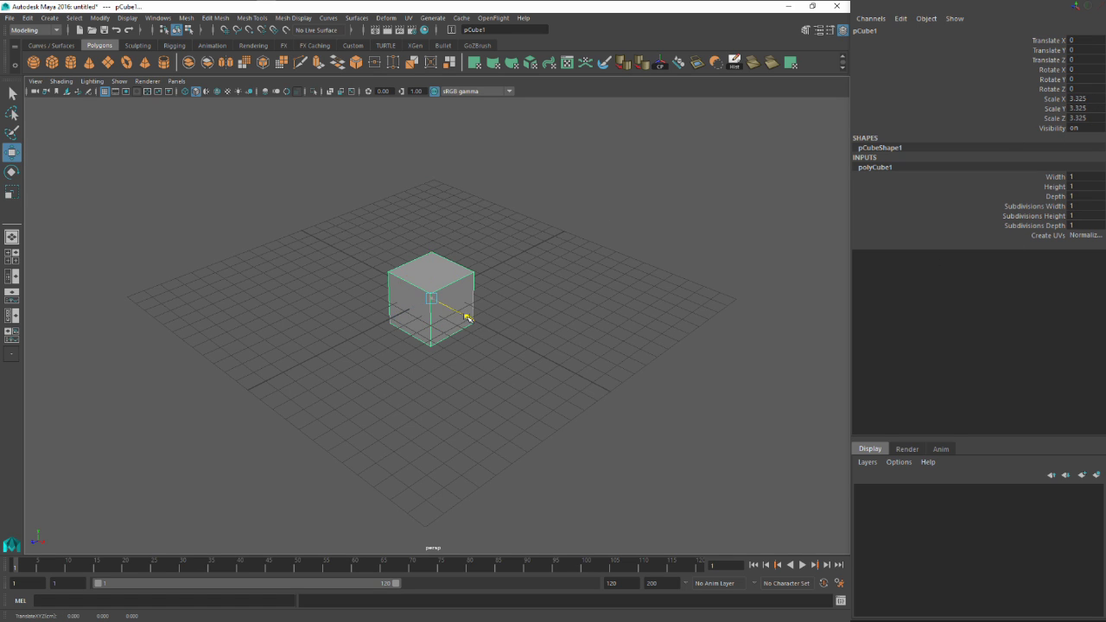
pyautogui.moveTo(467, 316); pyautogui.dragTo(549, 349)
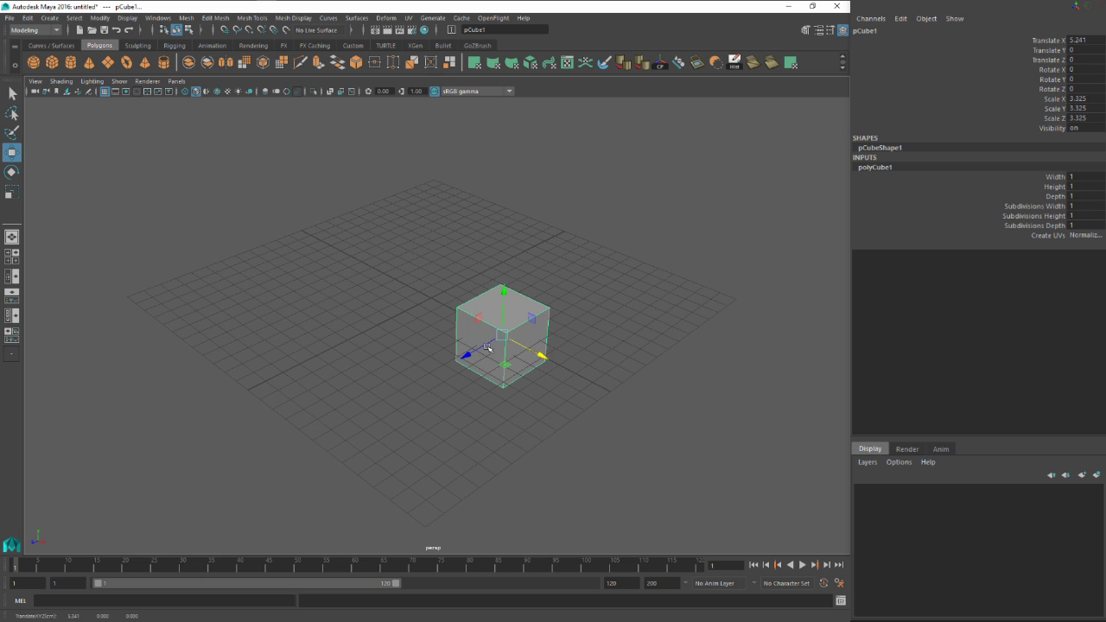
pyautogui.moveTo(464, 356)
pyautogui.mouseDown()
pyautogui.moveTo(434, 377)
pyautogui.moveTo(460, 359)
pyautogui.mouseUp()
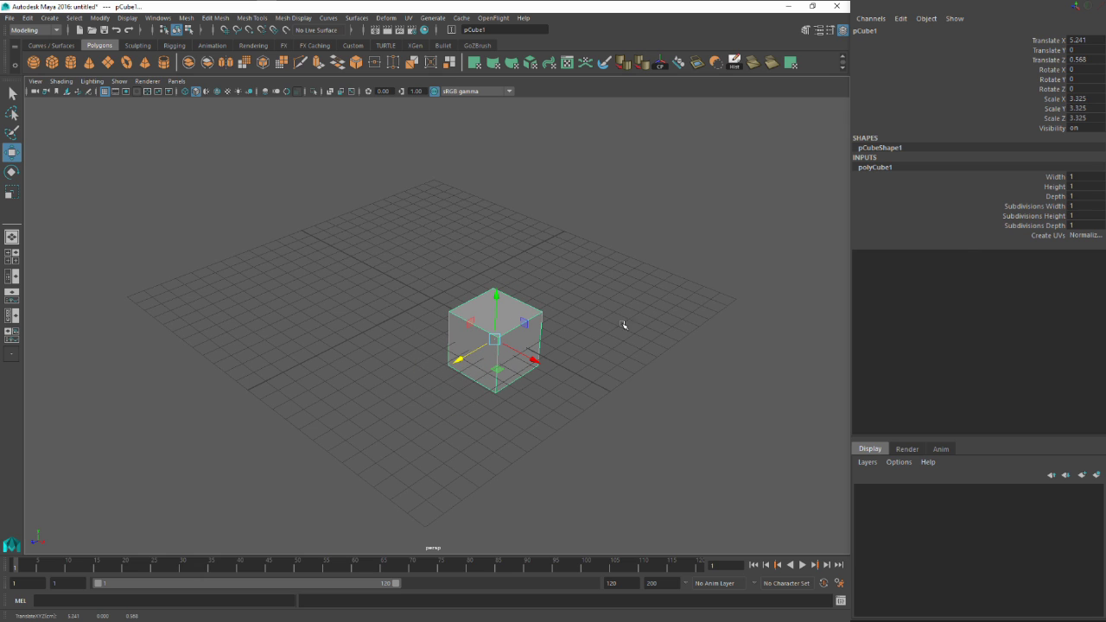
# Step: Set the cube's Scale X, Scale Y and Scale Z to 4
pyautogui.doubleClick(1077, 98)
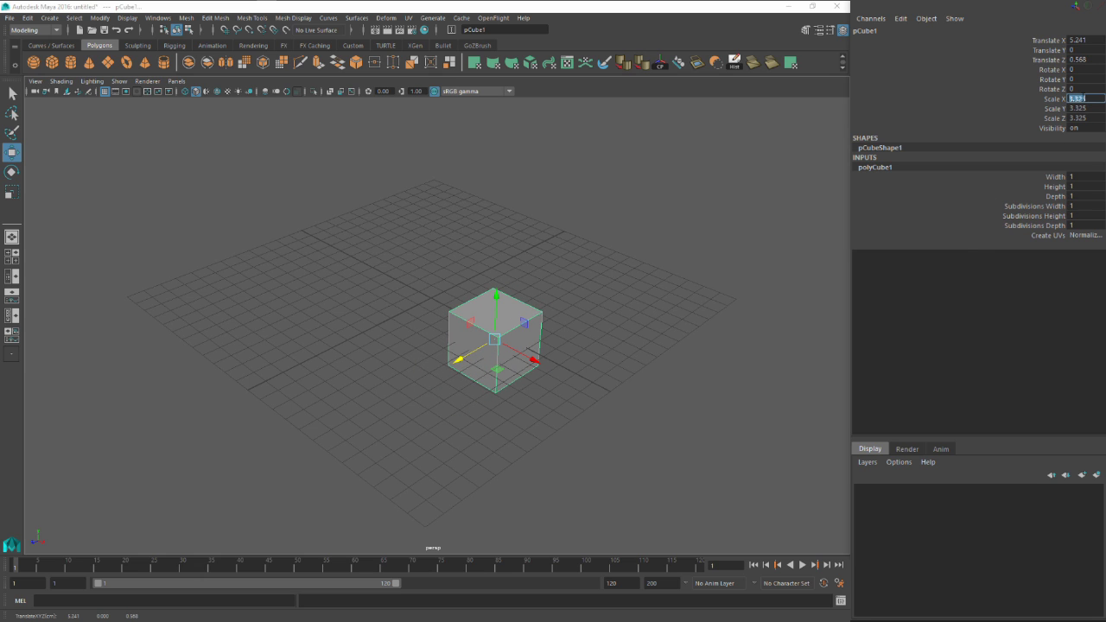
pyautogui.write('4')
pyautogui.press('Tab')
pyautogui.write('4')
pyautogui.press('Tab')
pyautogui.write('4')
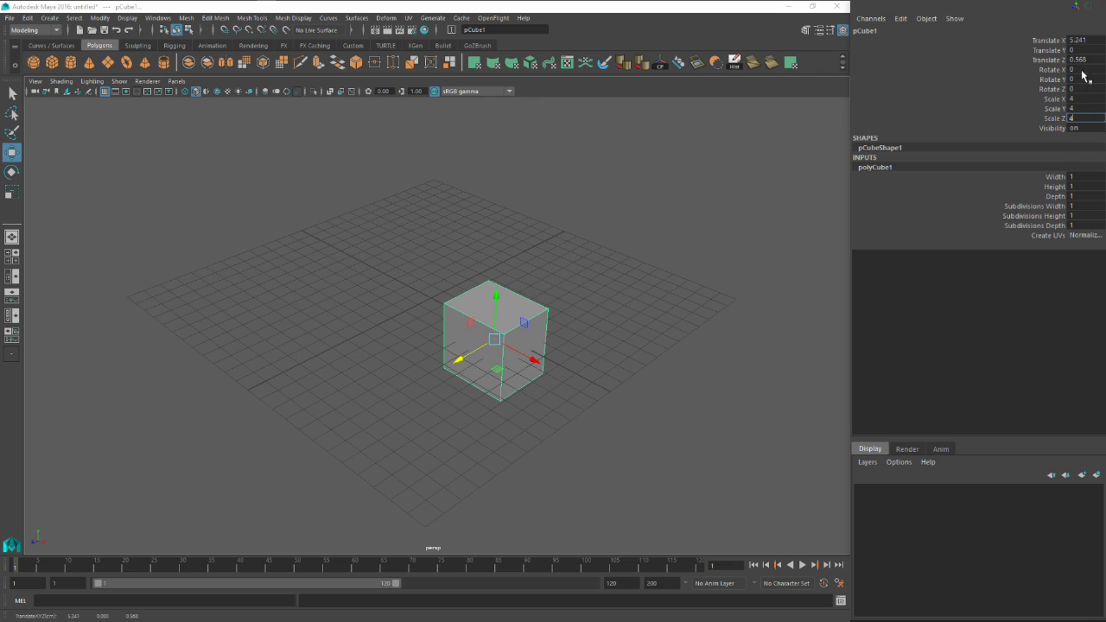
# Step: Set the cube's Translate X, Translate Y and Translate Z to 4
pyautogui.doubleClick(1085, 40)
pyautogui.write('1')
pyautogui.doubleClick(1085, 59)
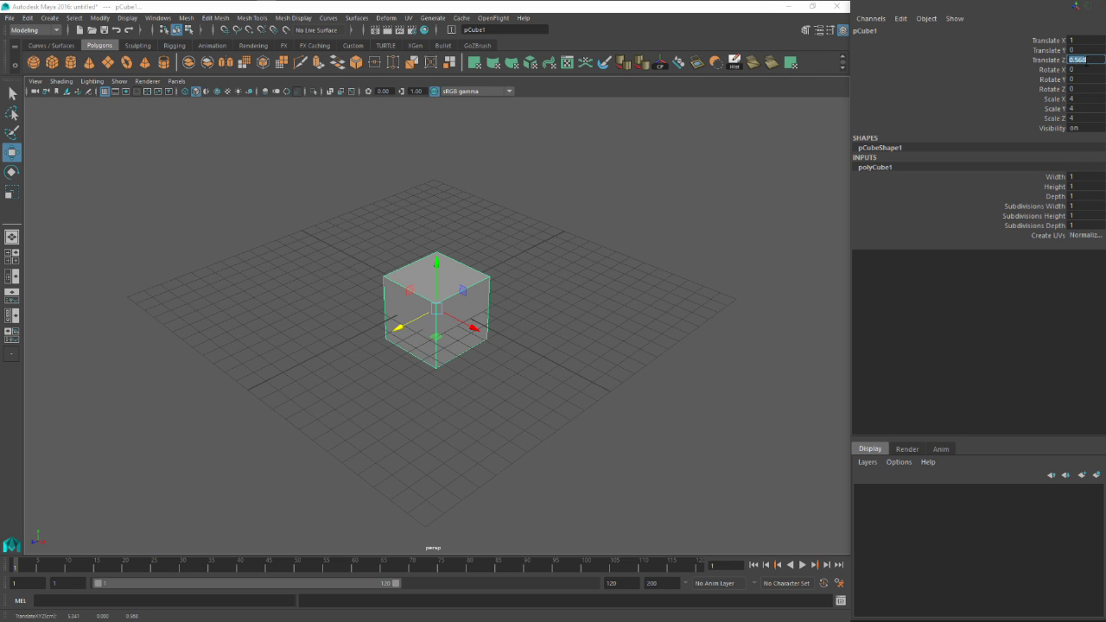
pyautogui.write('4')
pyautogui.doubleClick(1081, 41)
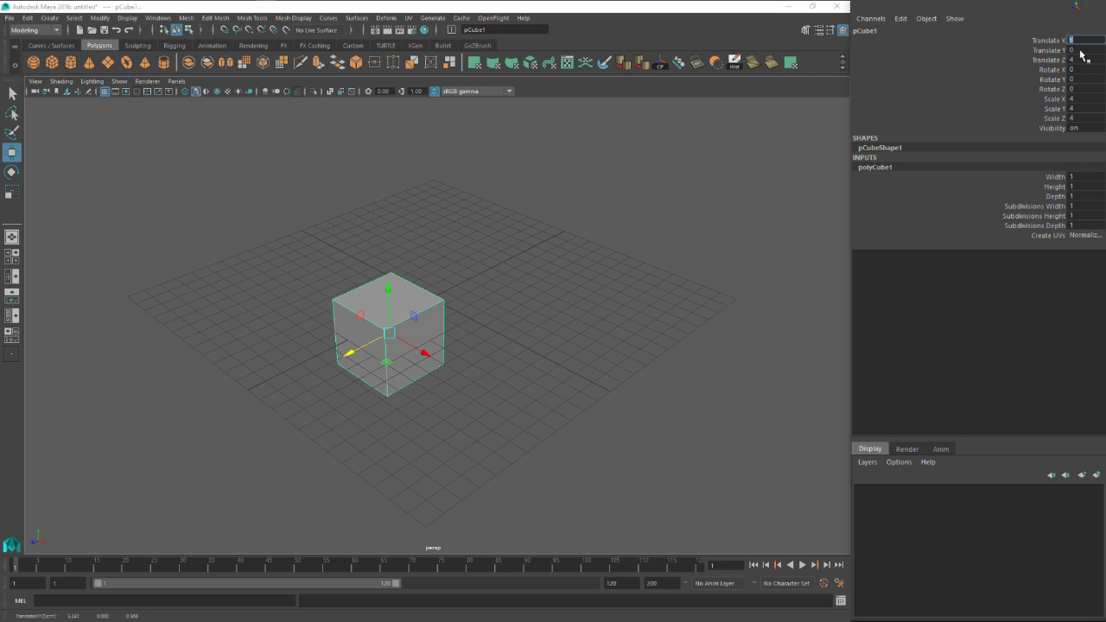
pyautogui.doubleClick(1080, 50)
pyautogui.write('4')
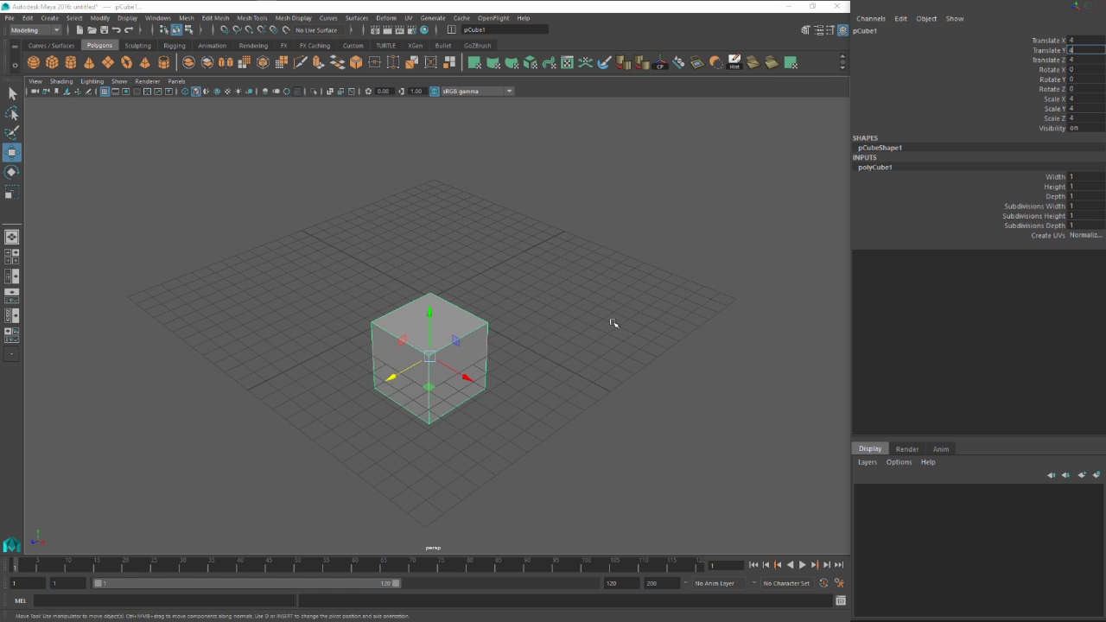
# Step: Move the cube freely by eye to about X 1.47, Y 2.13 and Z 4.2, just above the grid
pyautogui.click(612, 322)
pyautogui.keyDown('alt'); pyautogui.moveTo(415, 287); pyautogui.dragTo(459, 290); pyautogui.keyUp('alt')
pyautogui.click(473, 275)
pyautogui.moveTo(501, 226); pyautogui.dragTo(472, 264)
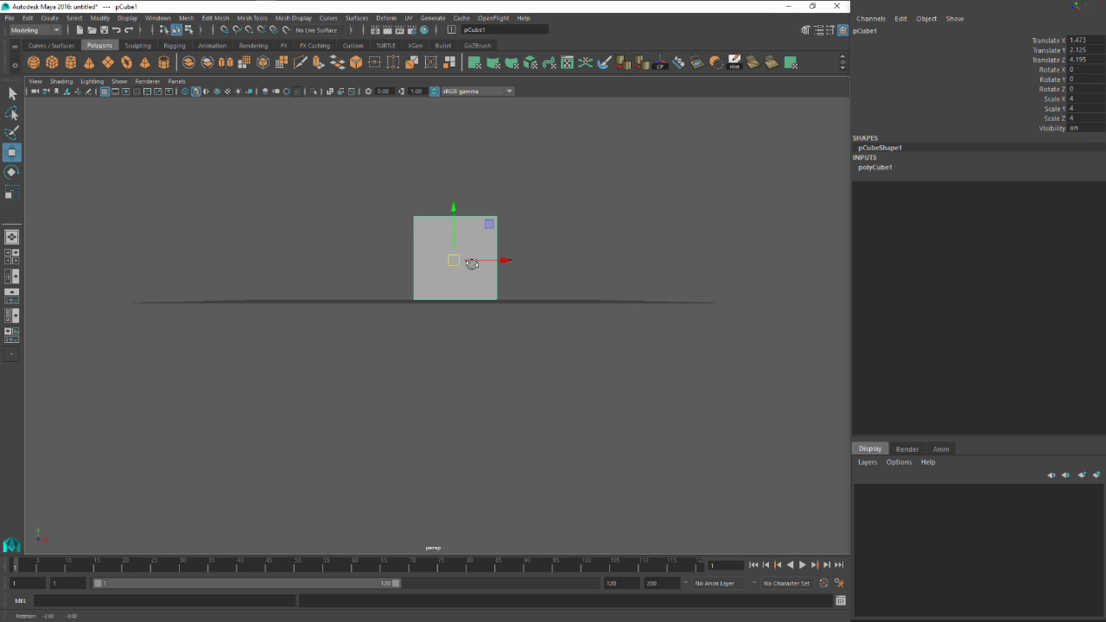
# Step: Set the cube's Translate X to 1.5, Translate Z to 4 and Translate Y to 2
pyautogui.click(1087, 40)
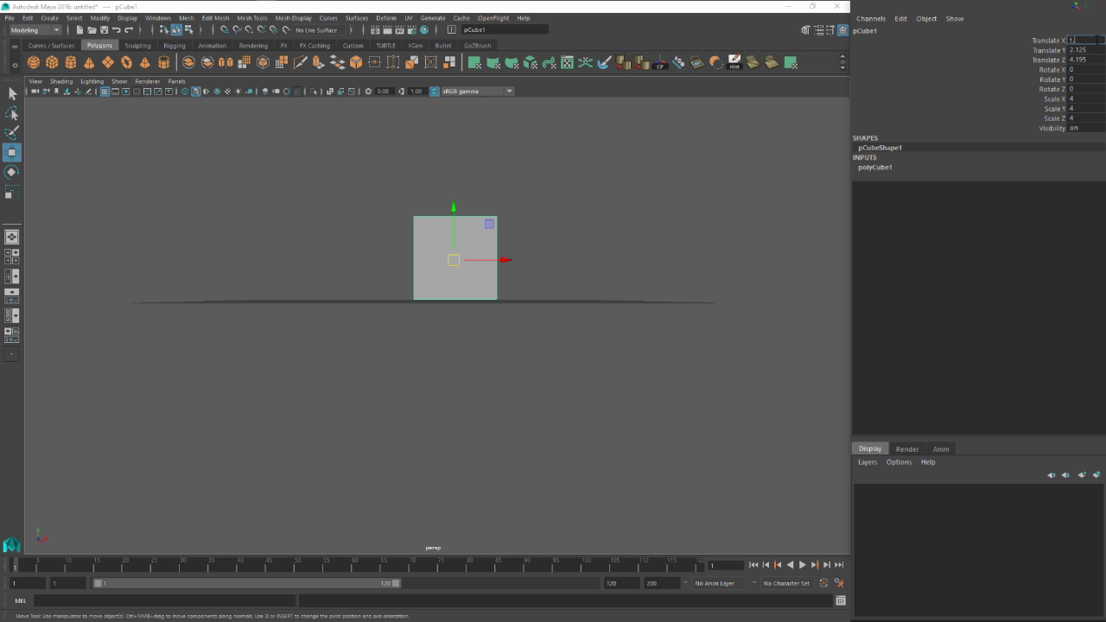
pyautogui.click(1093, 59)
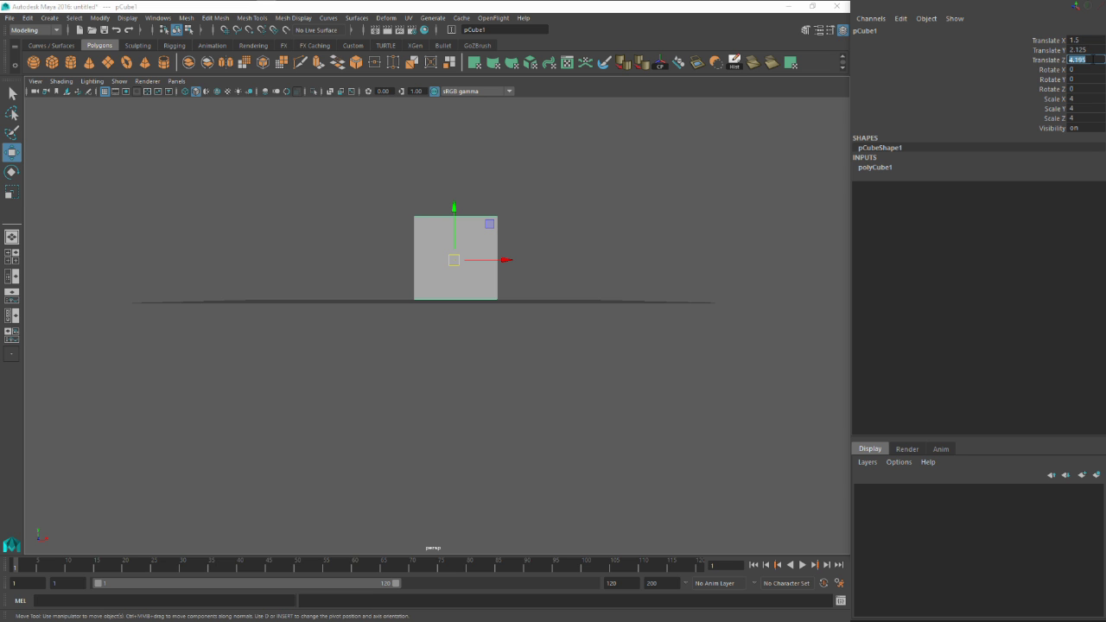
pyautogui.write('4')
pyautogui.click(1087, 50)
pyautogui.write('2')
pyautogui.press('Return')
# Step: Move the cube back to the middle of the grid and set its Translate X, Y and Z to 0
pyautogui.keyDown('alt'); pyautogui.moveTo(538, 299); pyautogui.dragTo(546, 379); pyautogui.keyUp('alt')
pyautogui.moveTo(499, 412); pyautogui.dragTo(461, 288)
pyautogui.doubleClick(1082, 40)
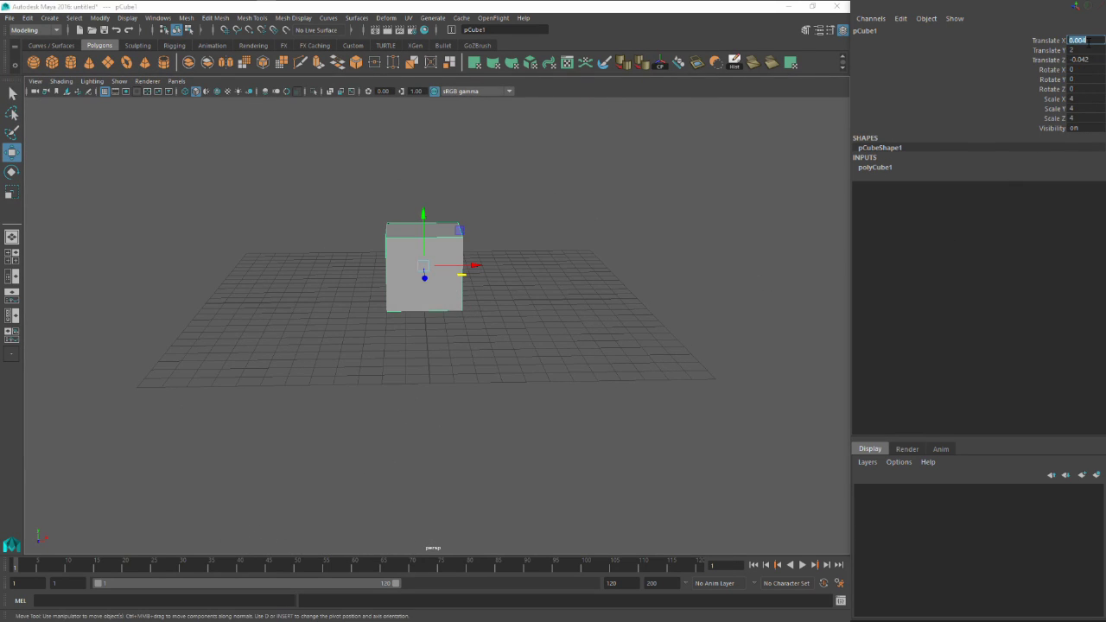
pyautogui.write('0')
pyautogui.press('Tab')
pyautogui.write('0')
pyautogui.press('Tab')
pyautogui.write('0')
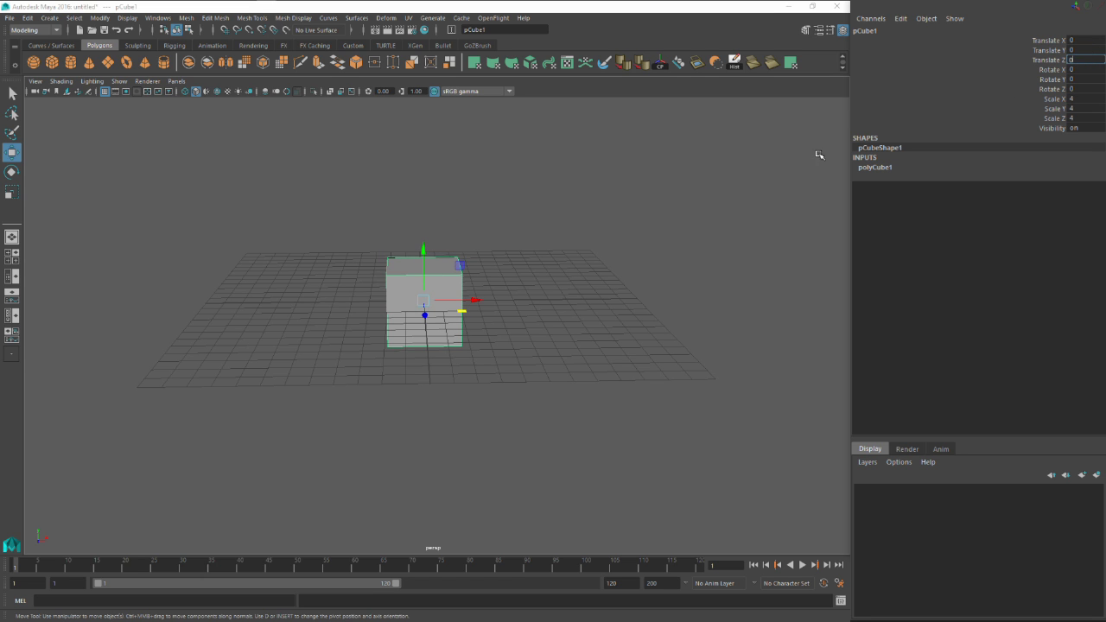
# Step: Try rotating the cube with the Rotate tool, and undo those trial changes
pyautogui.keyDown('alt'); pyautogui.moveTo(419, 322); pyautogui.dragTo(432, 306); pyautogui.keyUp('alt')
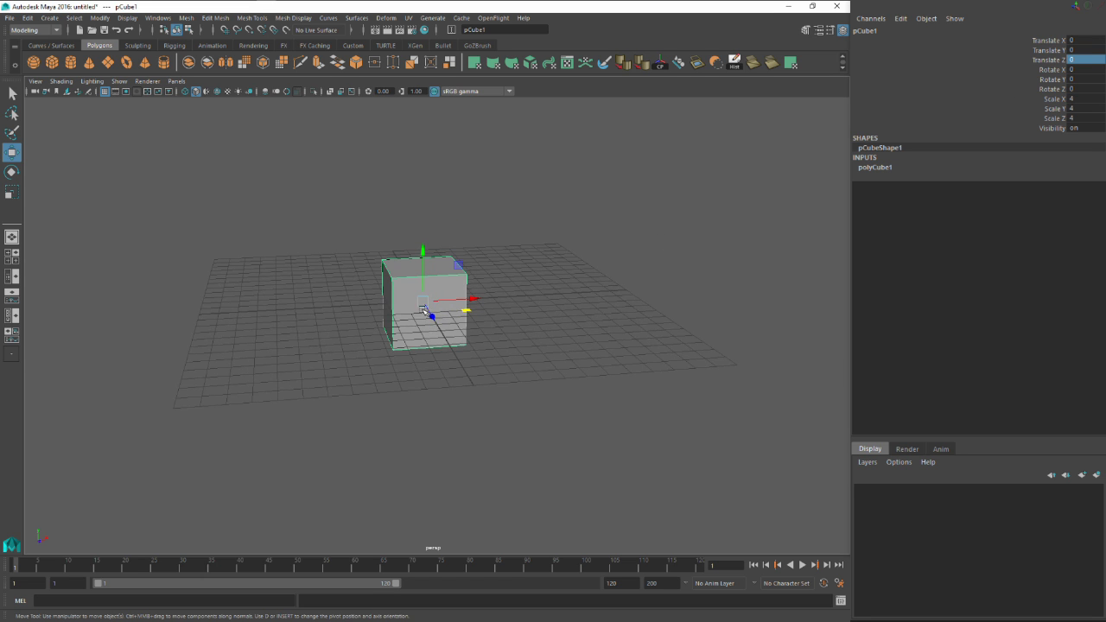
pyautogui.scroll(4, 420, 303)
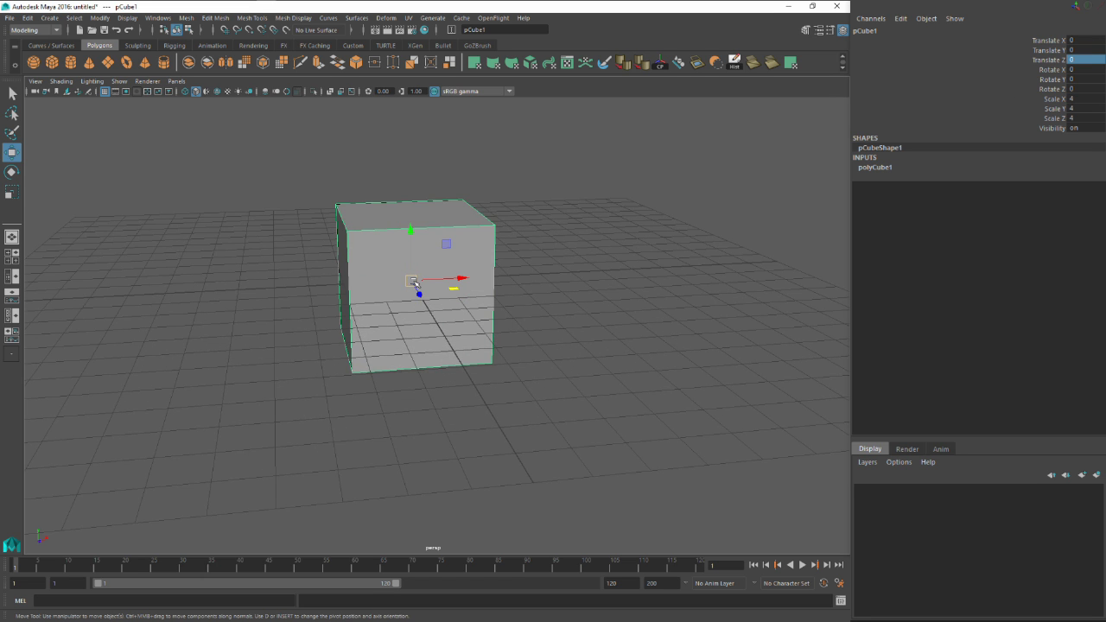
pyautogui.keyDown('alt'); pyautogui.moveTo(416, 282); pyautogui.dragTo(479, 304); pyautogui.keyUp('alt')
pyautogui.press('e')
pyautogui.hotkey('ctrl', 'z')
pyautogui.hotkey('ctrl', 'z')
pyautogui.hotkey('ctrl', 'z')
pyautogui.scroll(4, 474, 294)
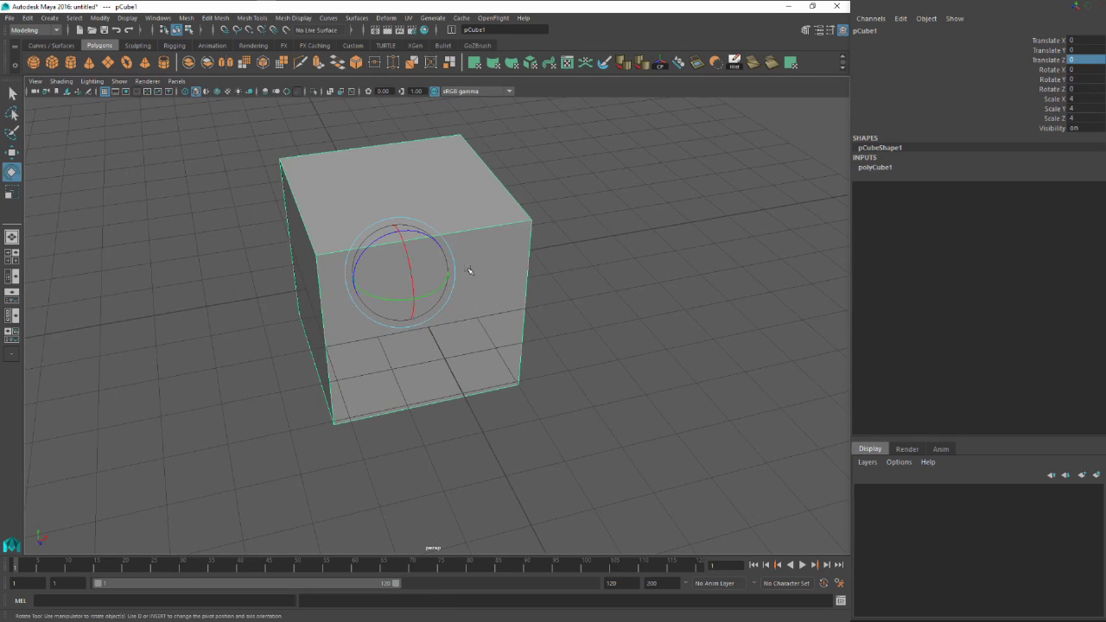
# Step: Show the Tool Settings for the Rotate tool
pyautogui.keyDown('alt'); pyautogui.moveTo(470, 270); pyautogui.dragTo(471, 326, button='middle'); pyautogui.keyUp('alt')
pyautogui.keyDown('alt'); pyautogui.moveTo(471, 326); pyautogui.dragTo(469, 318); pyautogui.keyUp('alt')
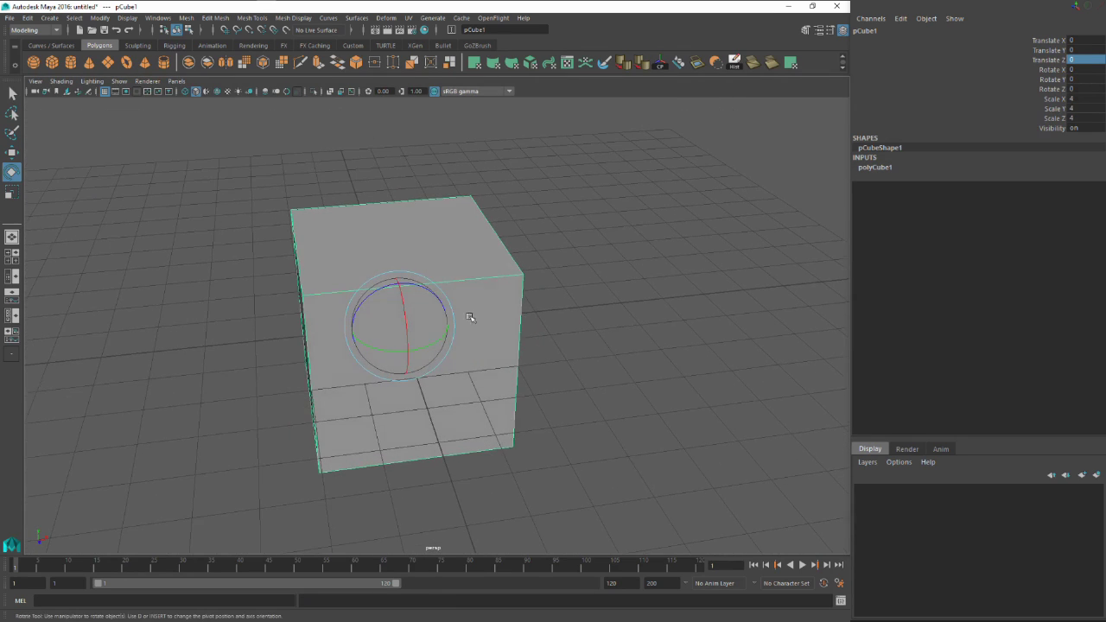
pyautogui.click(829, 31)
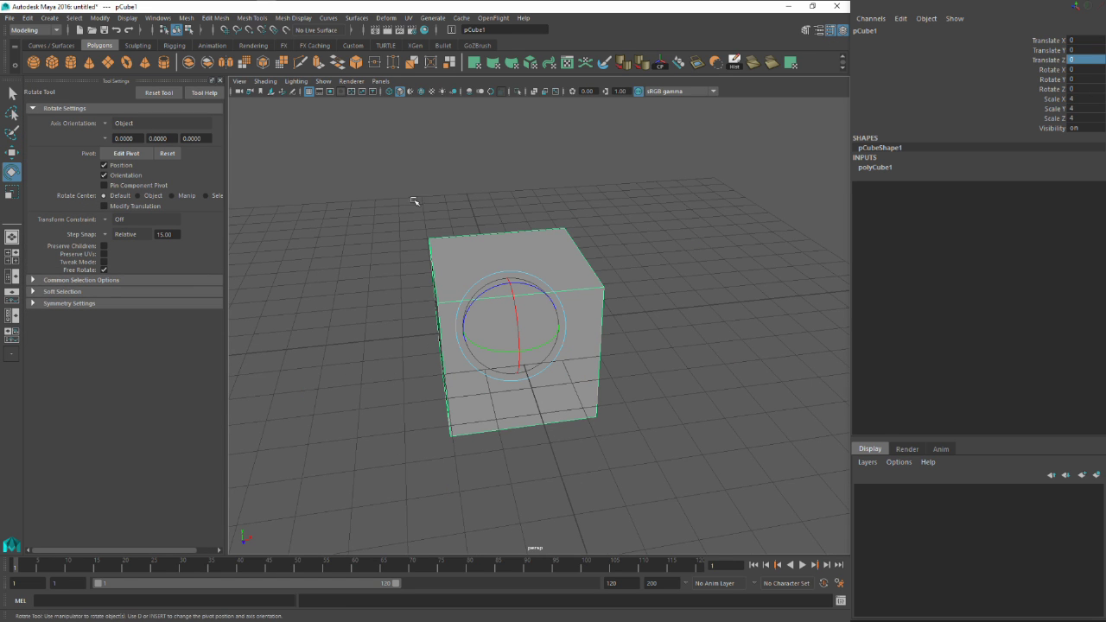
pyautogui.keyDown('alt'); pyautogui.moveTo(426, 223); pyautogui.dragTo(418, 227); pyautogui.keyUp('alt')
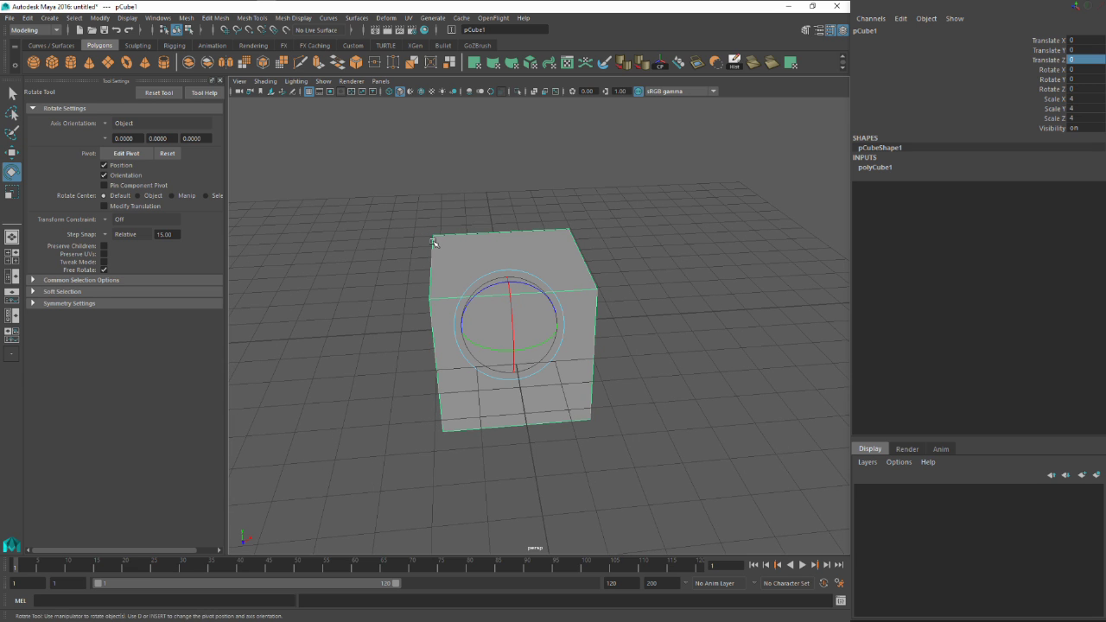
# Step: Nudge the cube along the X axis by about 0.115 with the Move tool, and reset its Translate X to 0
pyautogui.press('w')
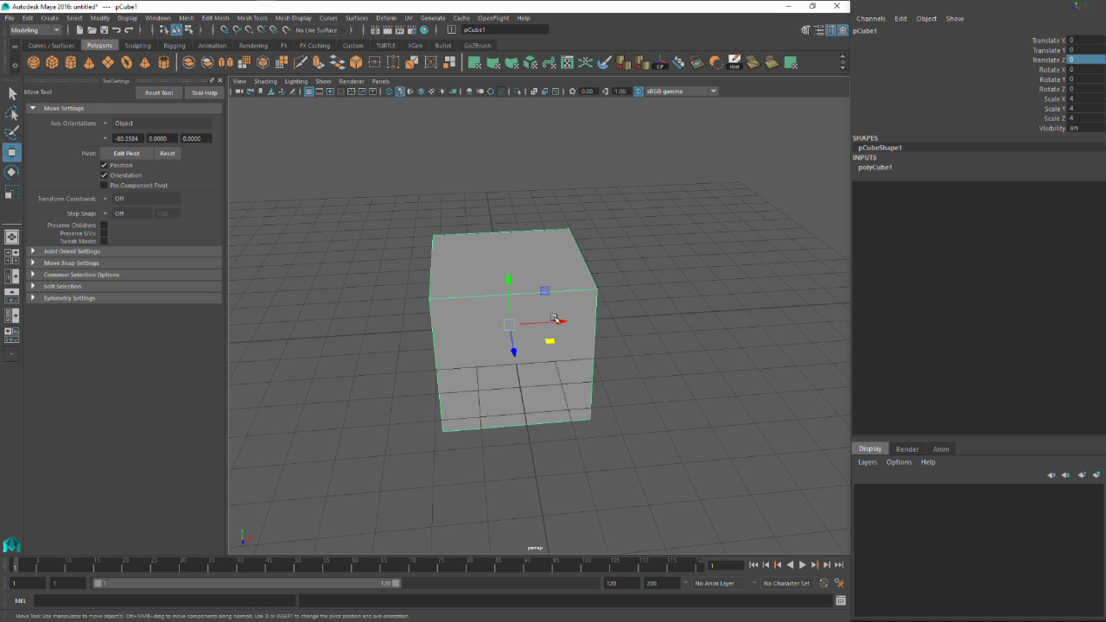
pyautogui.moveTo(560, 322)
pyautogui.mouseDown()
pyautogui.moveTo(613, 322)
pyautogui.moveTo(501, 323)
pyautogui.moveTo(662, 314)
pyautogui.moveTo(564, 320)
pyautogui.mouseUp()
pyautogui.keyDown('shift'); pyautogui.click(568, 334); pyautogui.keyUp('shift')
pyautogui.click(568, 335)
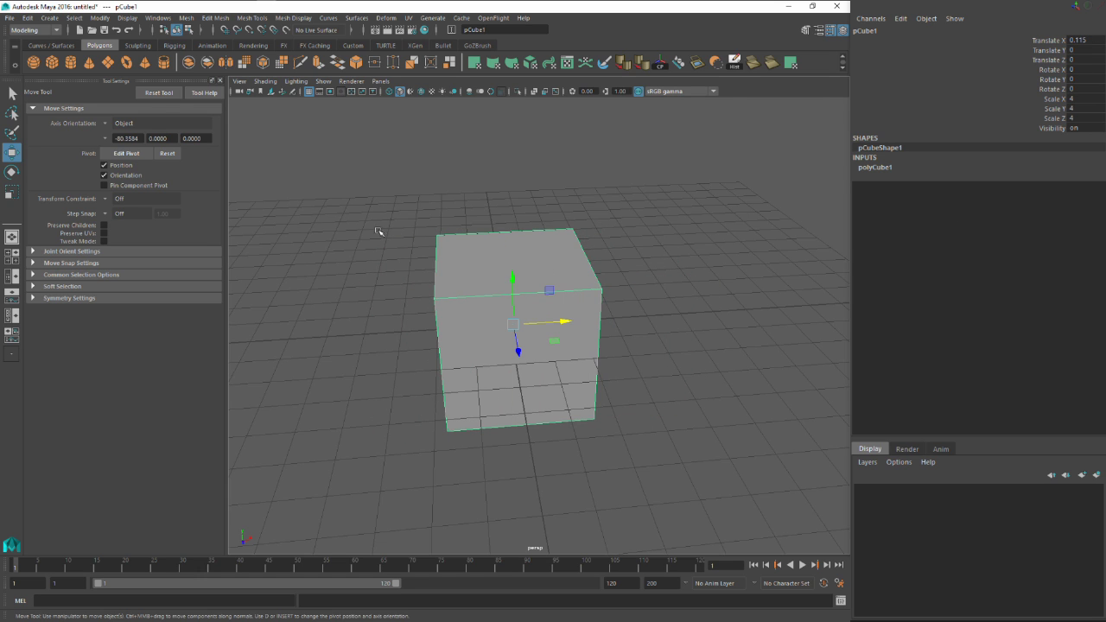
pyautogui.doubleClick(1086, 40)
pyautogui.write('0')
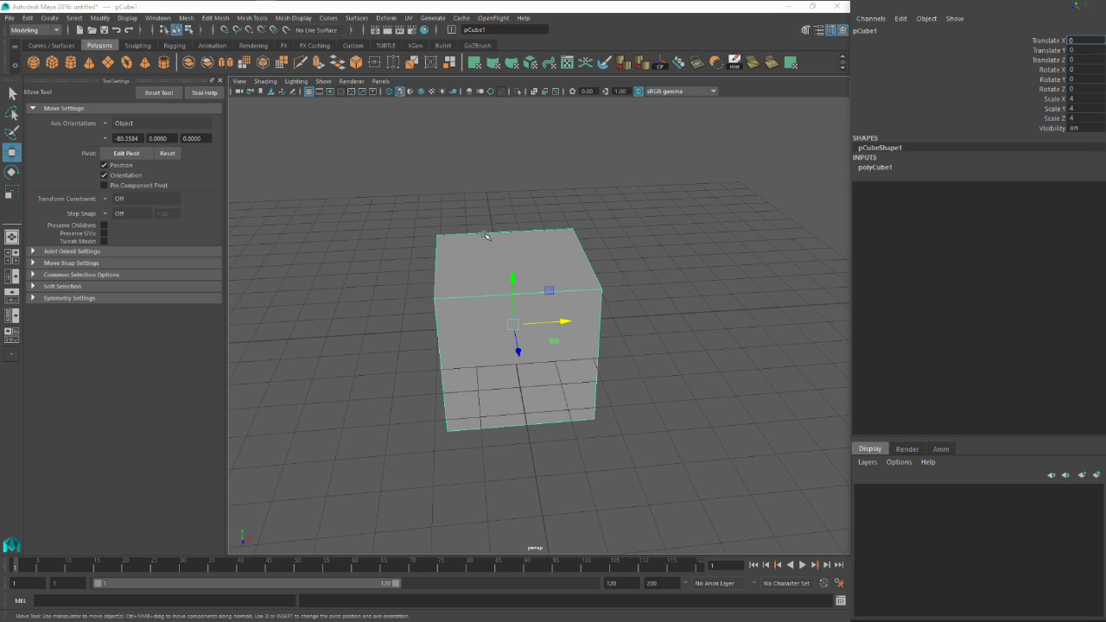
pyautogui.press('Return')
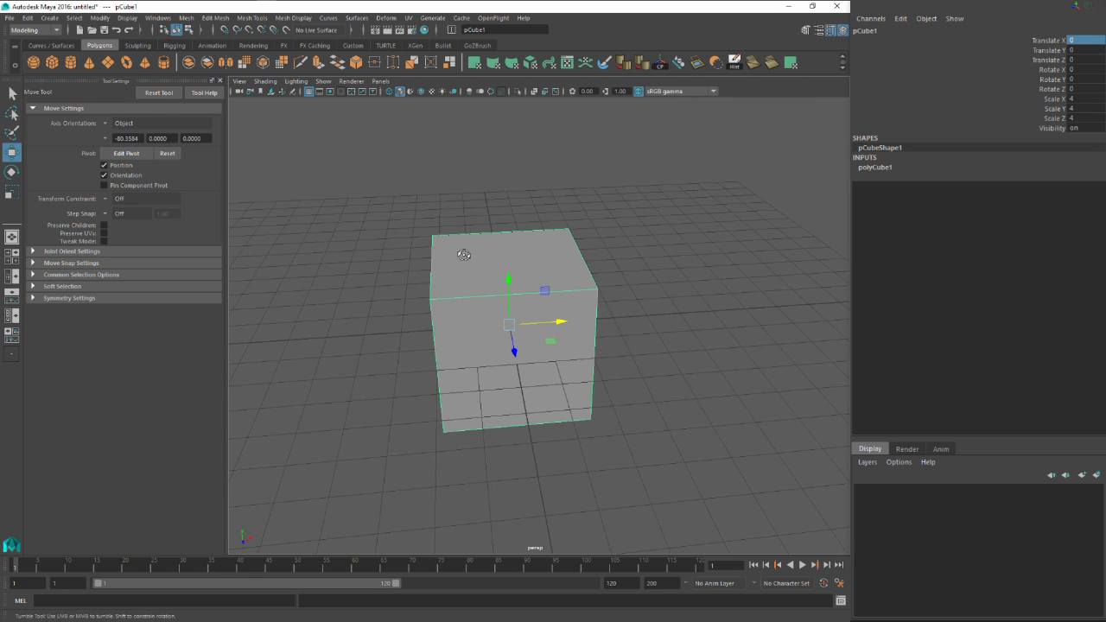
# Step: Set the Move tool's Step Snap to Relative and try moving the cube along the X and Z axes
pyautogui.click(106, 216)
pyautogui.click(126, 231)
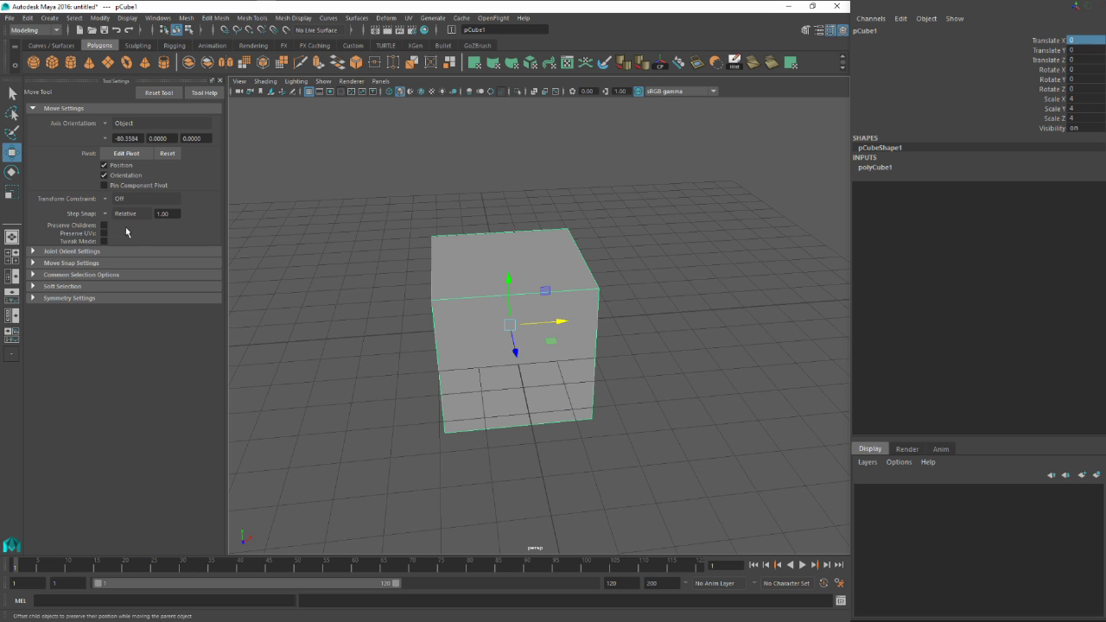
pyautogui.moveTo(561, 322)
pyautogui.mouseDown()
pyautogui.moveTo(660, 326)
pyautogui.moveTo(560, 323)
pyautogui.moveTo(683, 311)
pyautogui.moveTo(562, 323)
pyautogui.mouseUp()
pyautogui.moveTo(529, 359); pyautogui.dragTo(561, 345)
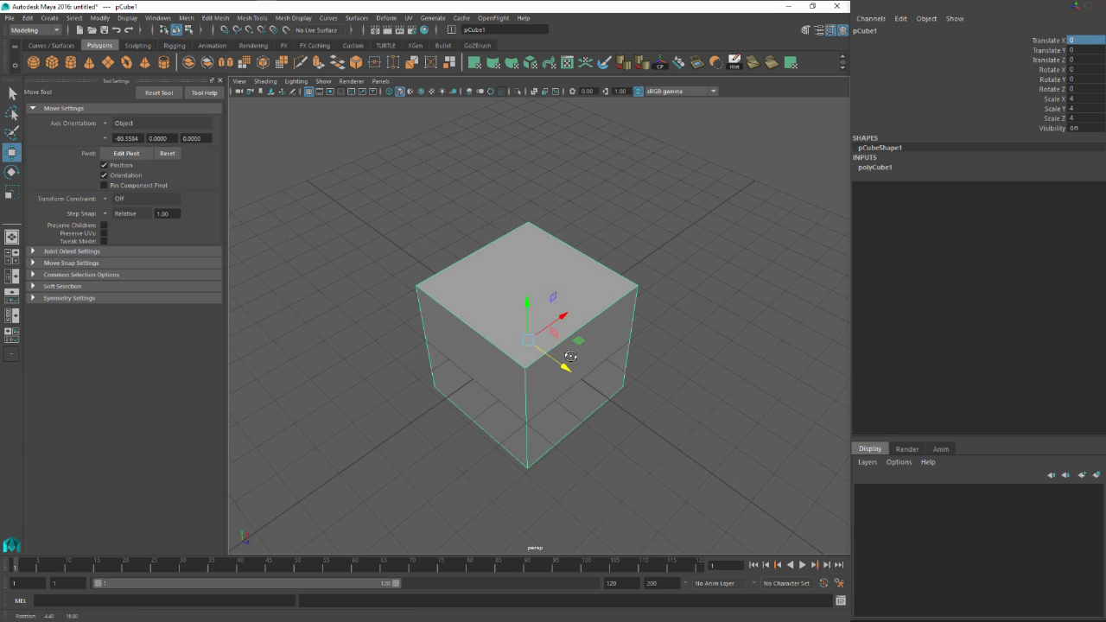
# Step: Set the Scale tool's Step Snap to Relative and try scaling the cube along the Z axis
pyautogui.press('r')
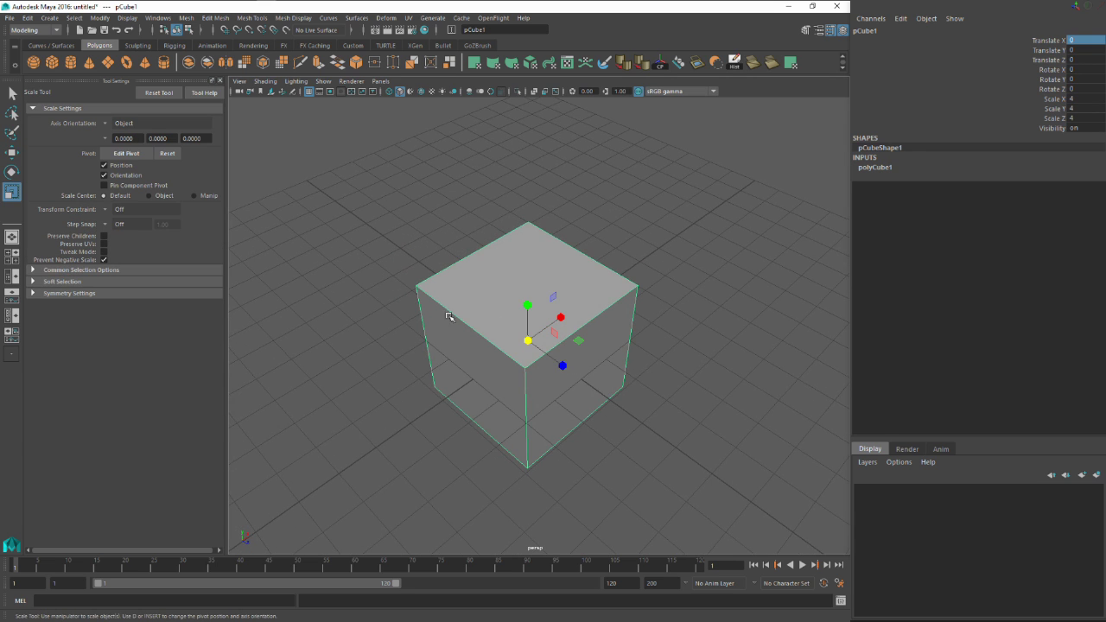
pyautogui.click(11, 171)
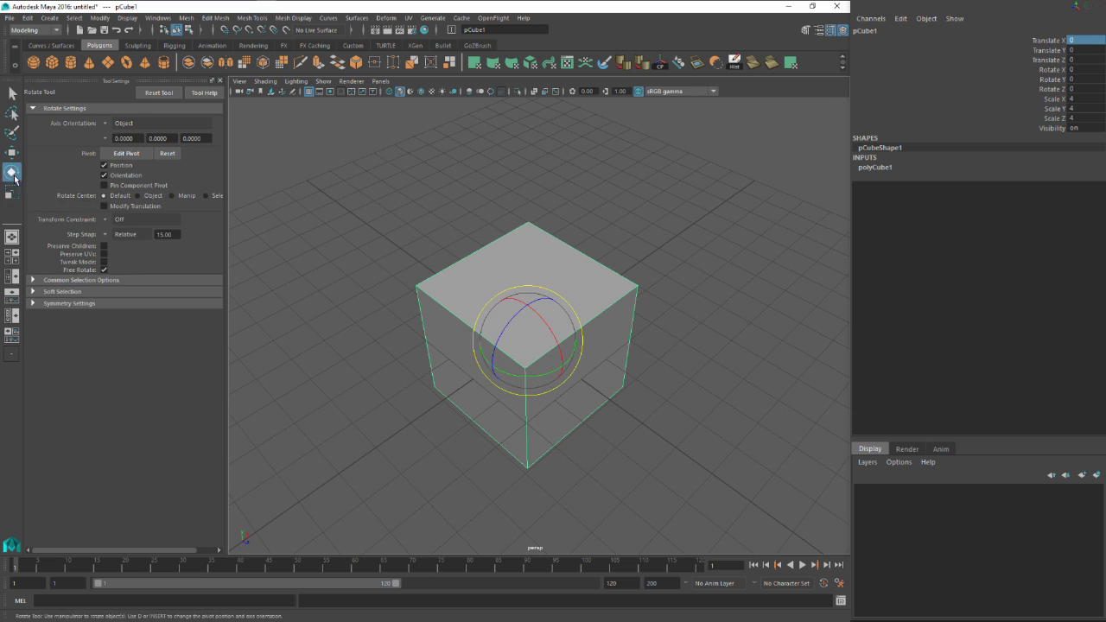
pyautogui.click(11, 191)
pyautogui.click(108, 225)
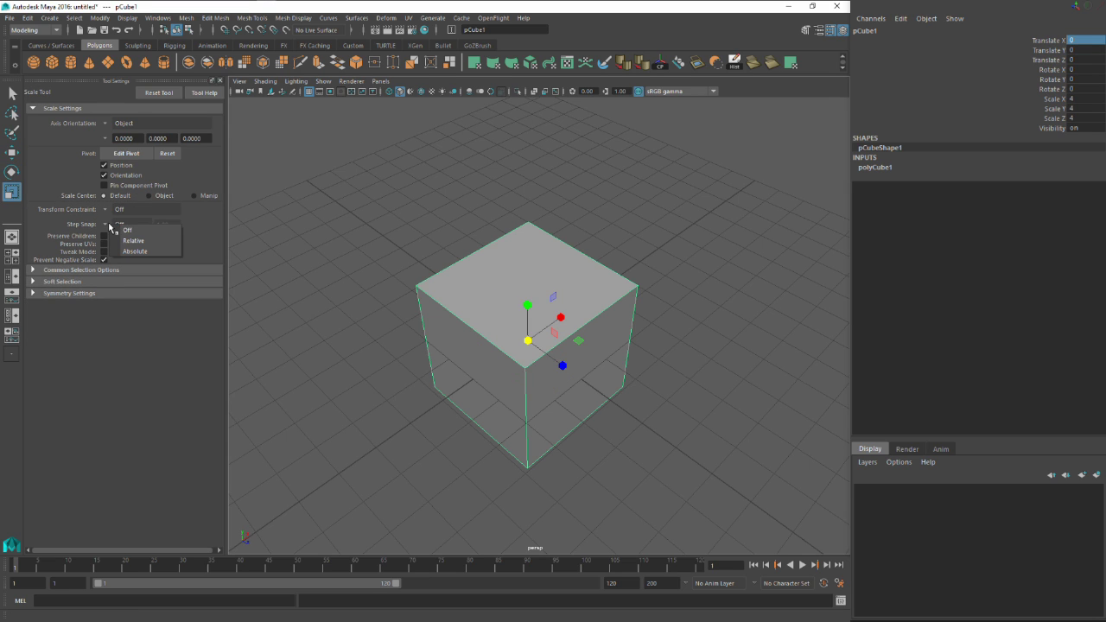
pyautogui.click(121, 239)
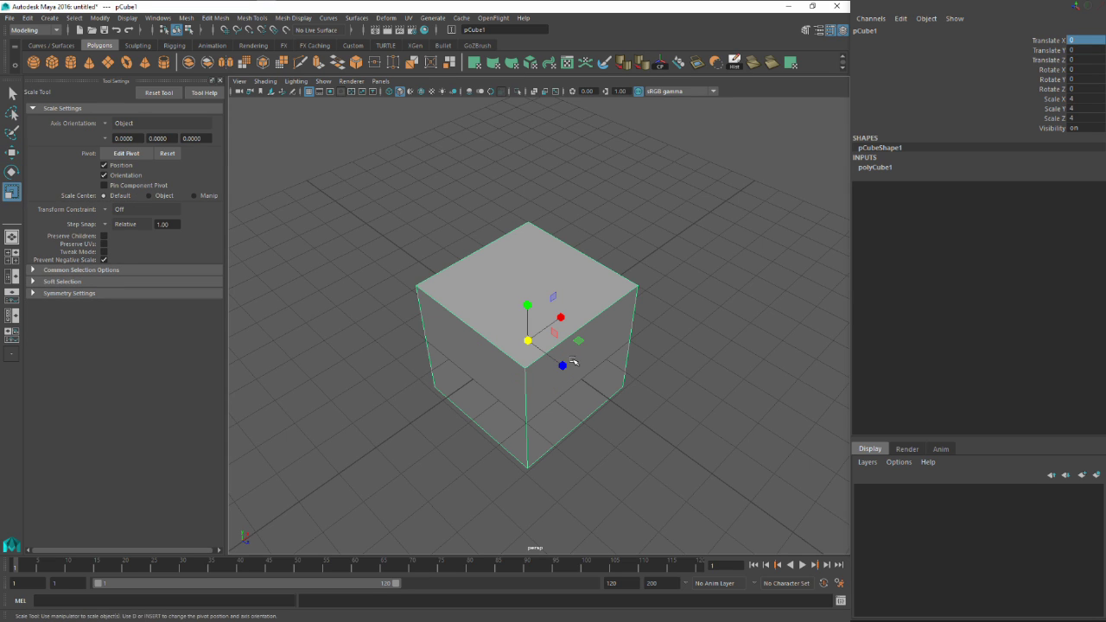
pyautogui.moveTo(563, 365)
pyautogui.mouseDown()
pyautogui.moveTo(516, 333)
pyautogui.moveTo(637, 401)
pyautogui.moveTo(588, 383)
pyautogui.moveTo(688, 424)
pyautogui.moveTo(558, 368)
pyautogui.mouseUp()
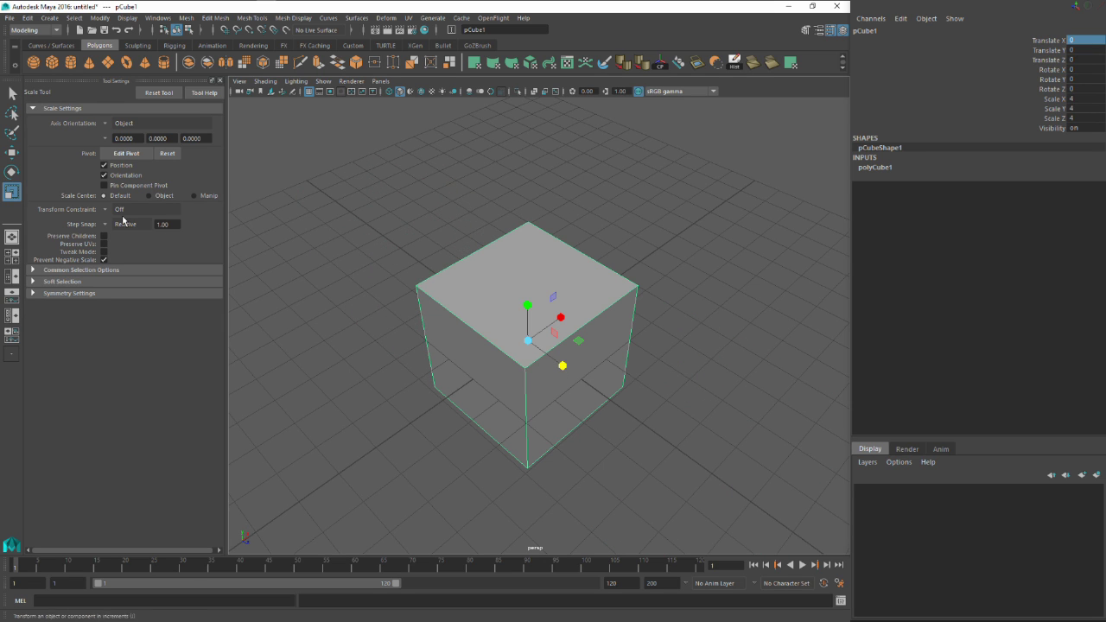
# Step: Try rotating the cube about its Z axis with the Rotate tool, and undo the rotation
pyautogui.click(11, 172)
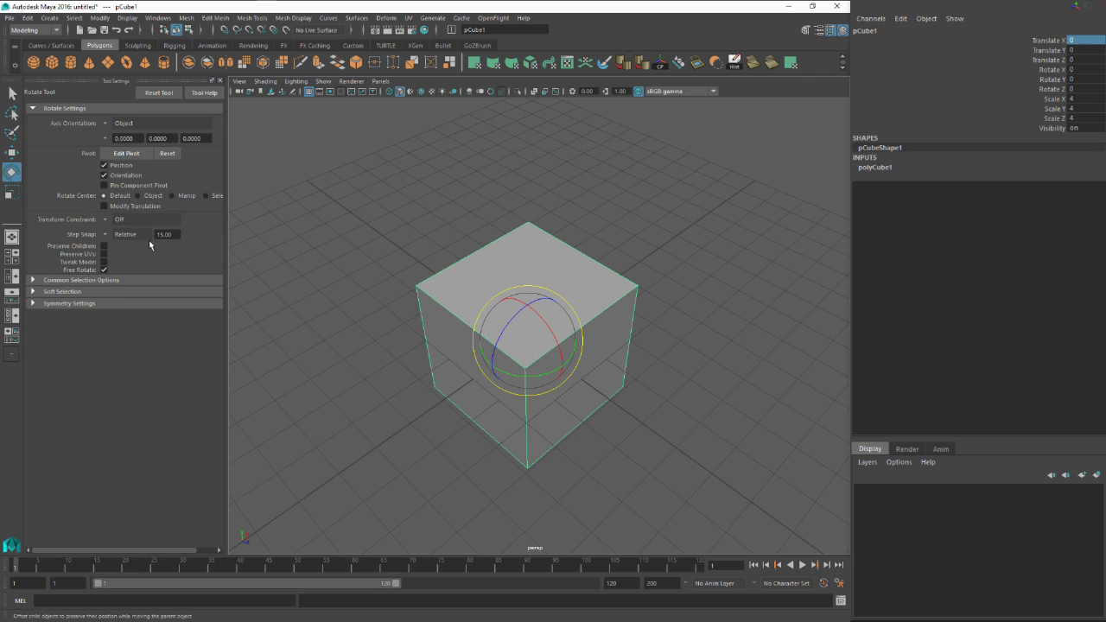
pyautogui.moveTo(522, 320)
pyautogui.mouseDown()
pyautogui.moveTo(492, 348)
pyautogui.moveTo(527, 327)
pyautogui.mouseUp()
pyautogui.press('j')
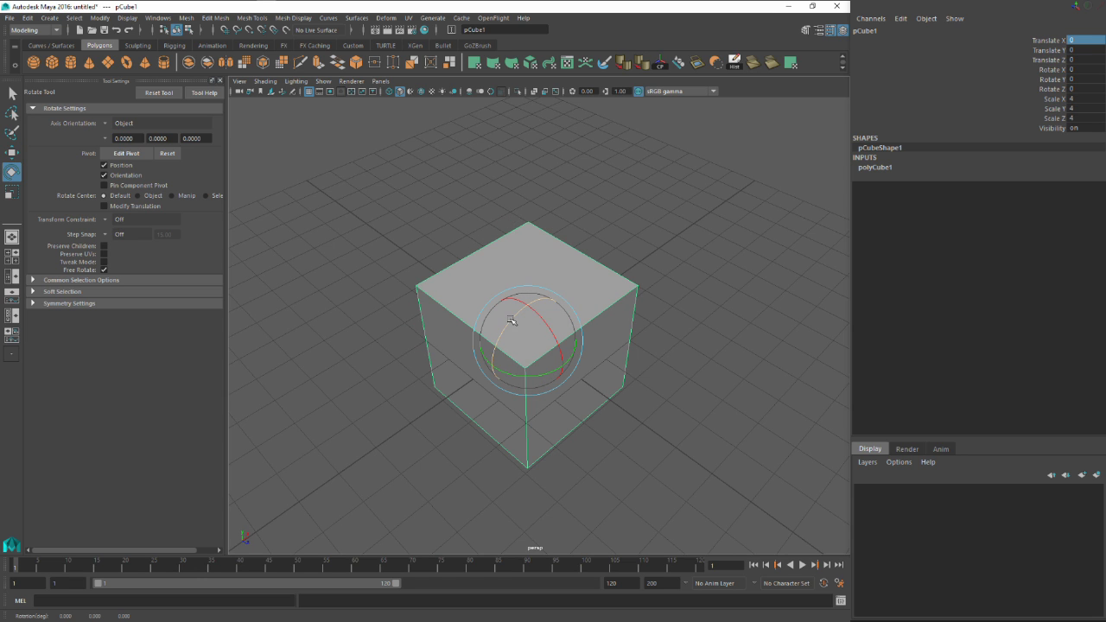
pyautogui.moveTo(516, 320); pyautogui.dragTo(484, 332)
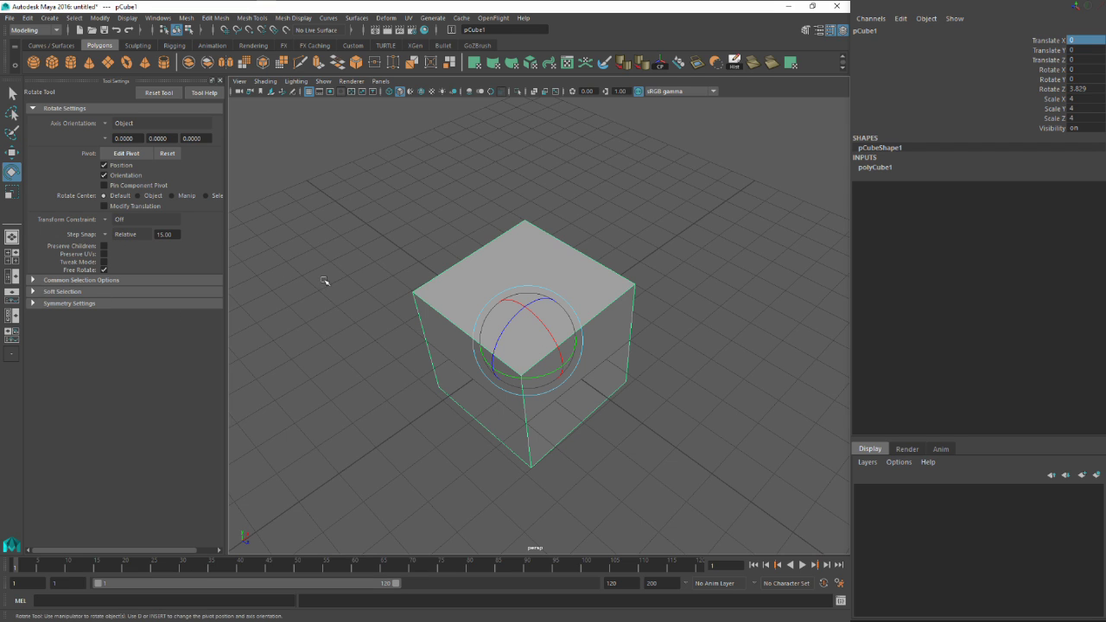
pyautogui.hotkey('ctrl', 'z')
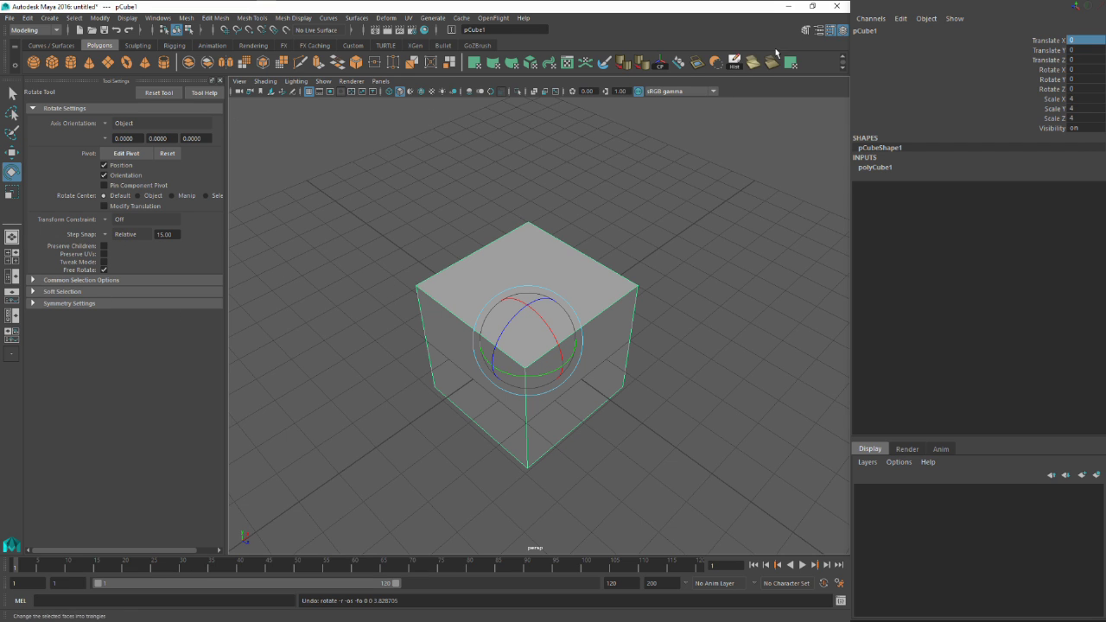
# Step: Open the cube's transform attributes in the Attribute Editor and set its X scale to 6
pyautogui.click(819, 30)
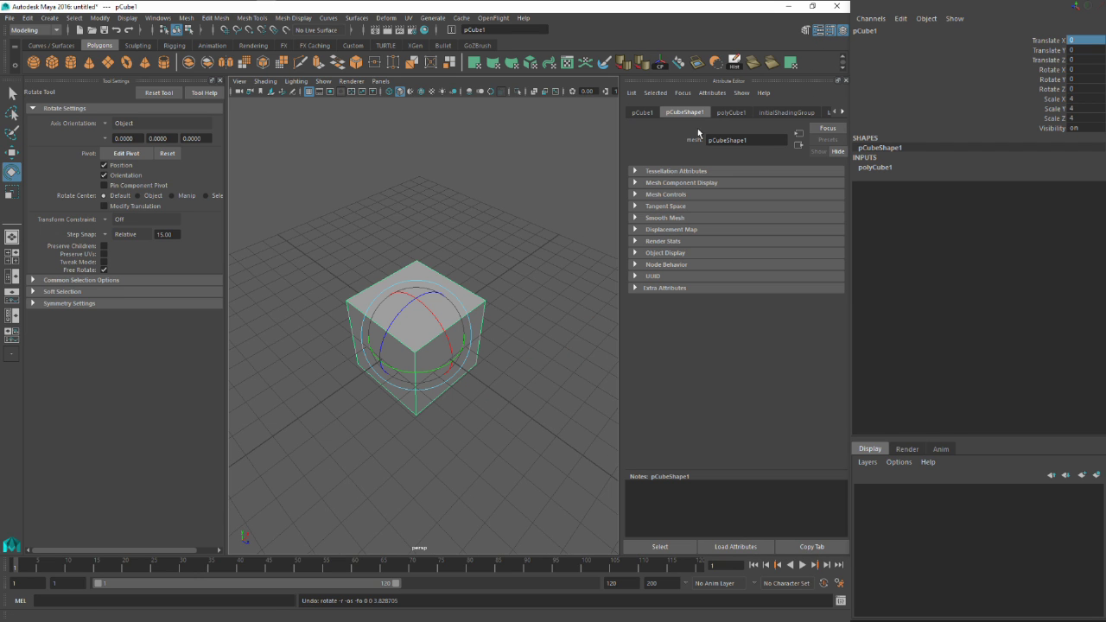
pyautogui.click(643, 114)
pyautogui.moveTo(536, 207); pyautogui.dragTo(522, 212, button='middle')
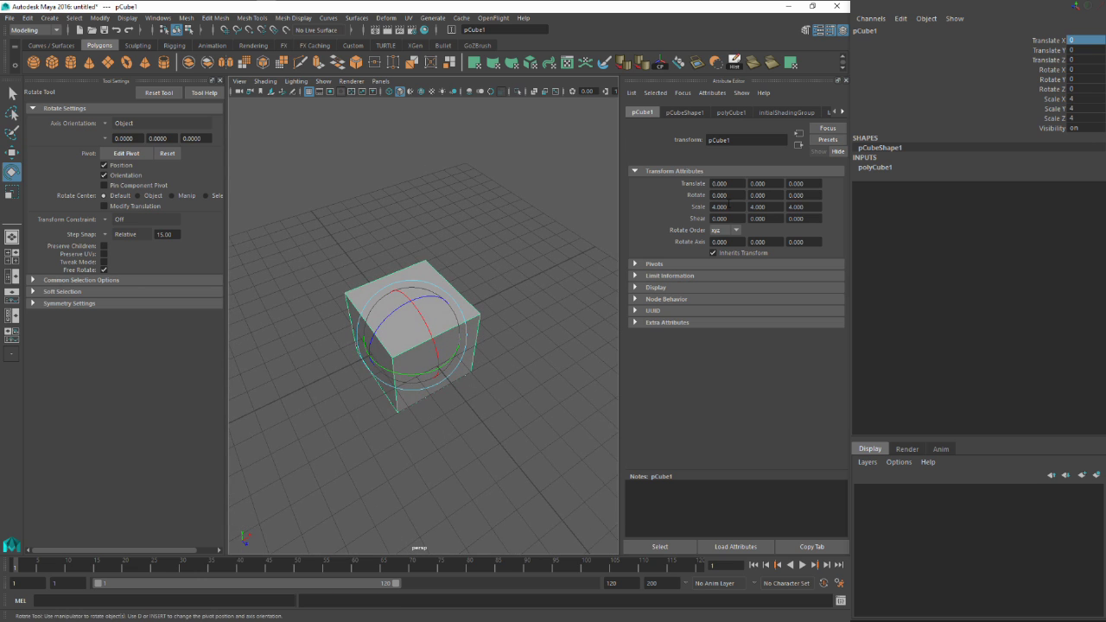
pyautogui.write('6')
pyautogui.press('Return')
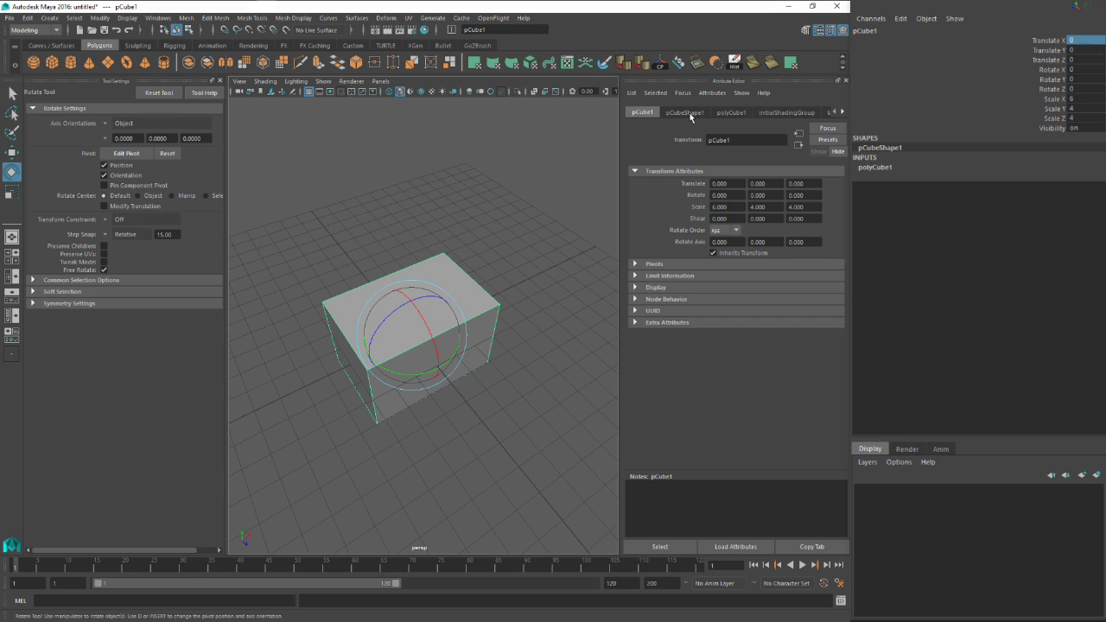
# Step: Examine the cube's Pivots section and its pCubeShape1, polyCube1, initialShadingGroup and lambert1 attributes
pyautogui.click(636, 265)
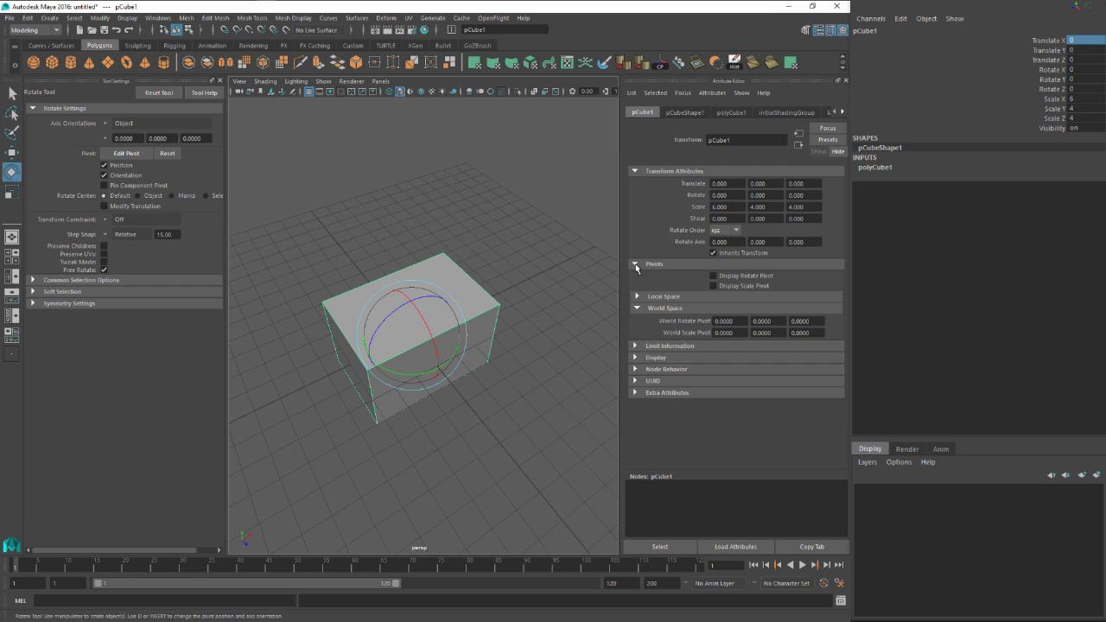
pyautogui.click(636, 264)
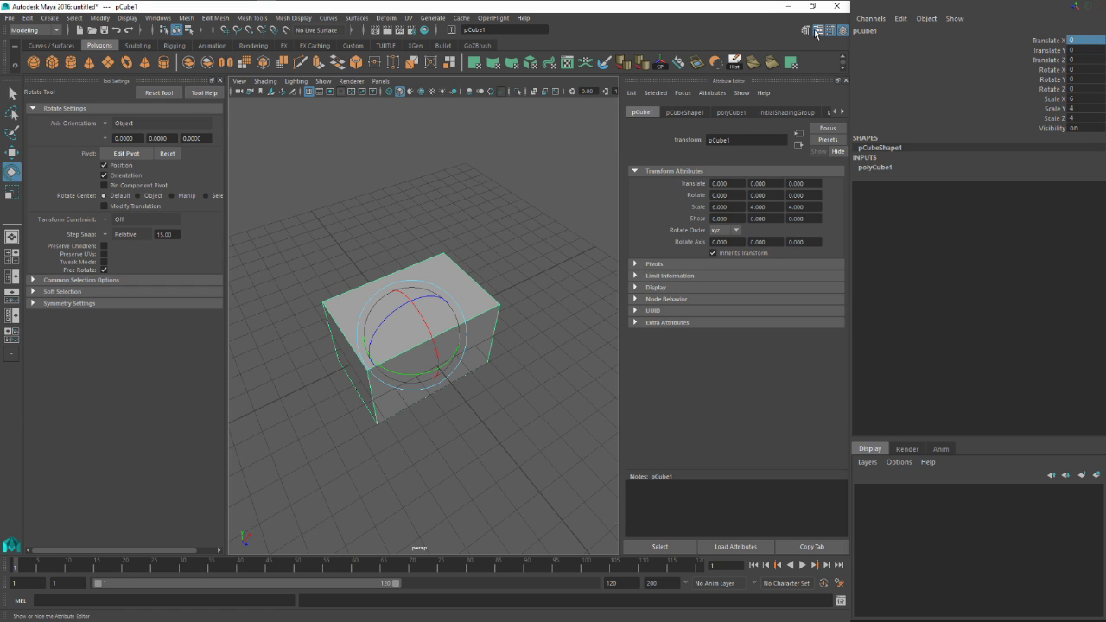
pyautogui.click(695, 113)
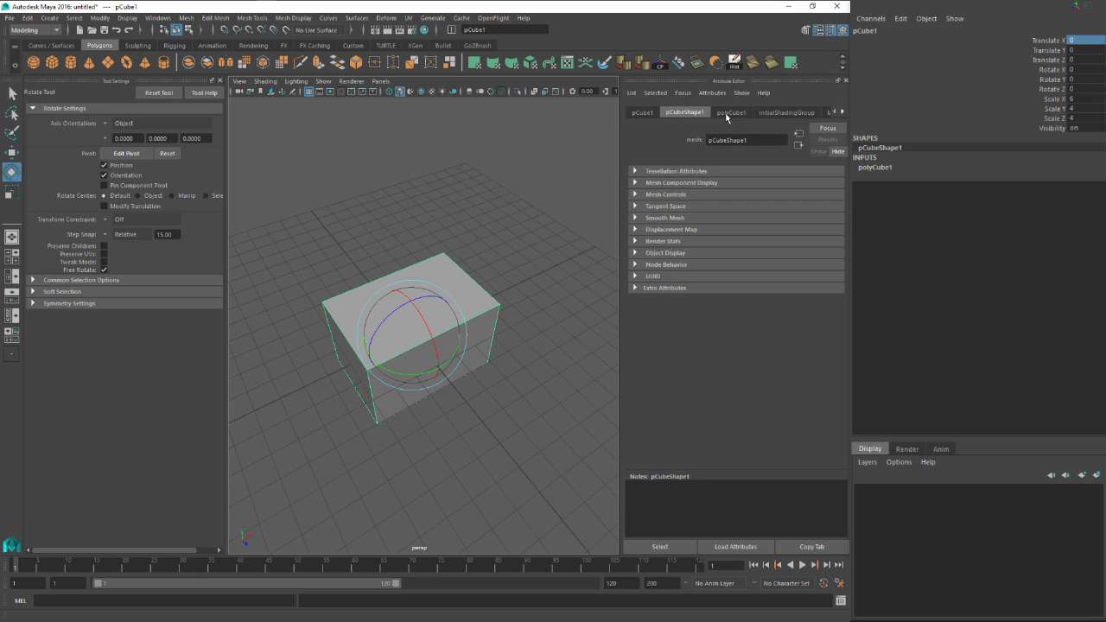
pyautogui.click(733, 113)
pyautogui.click(778, 112)
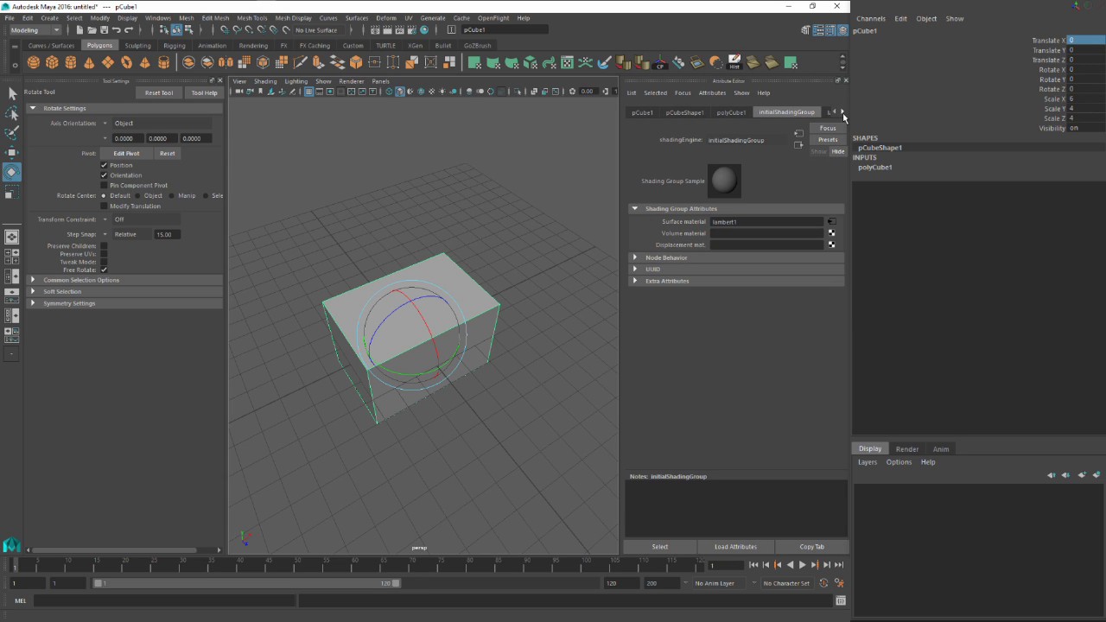
pyautogui.click(844, 114)
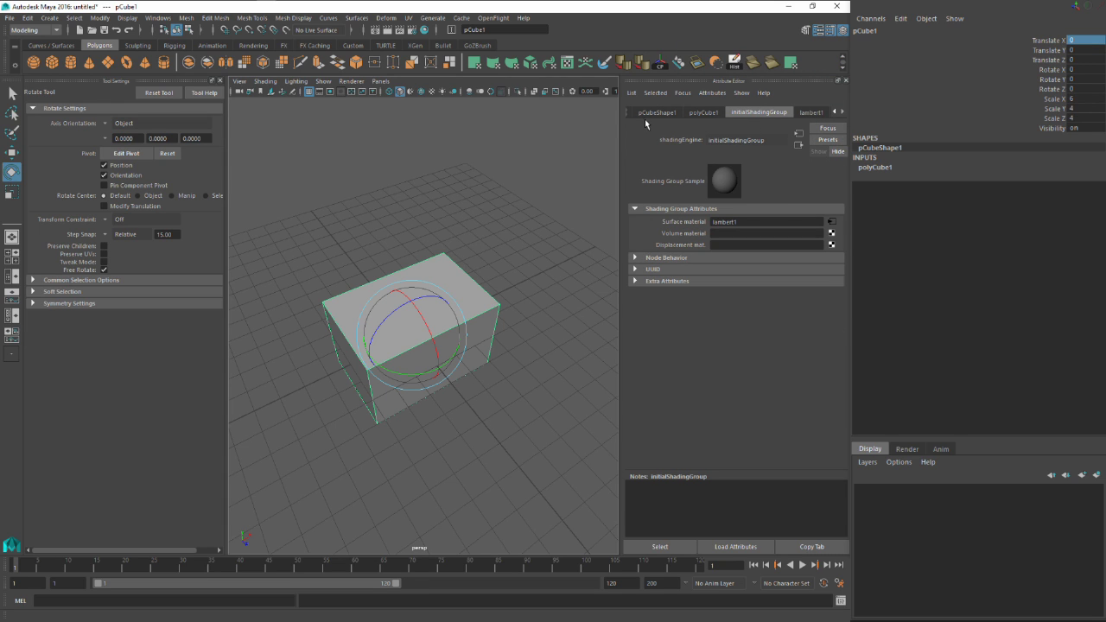
pyautogui.click(809, 112)
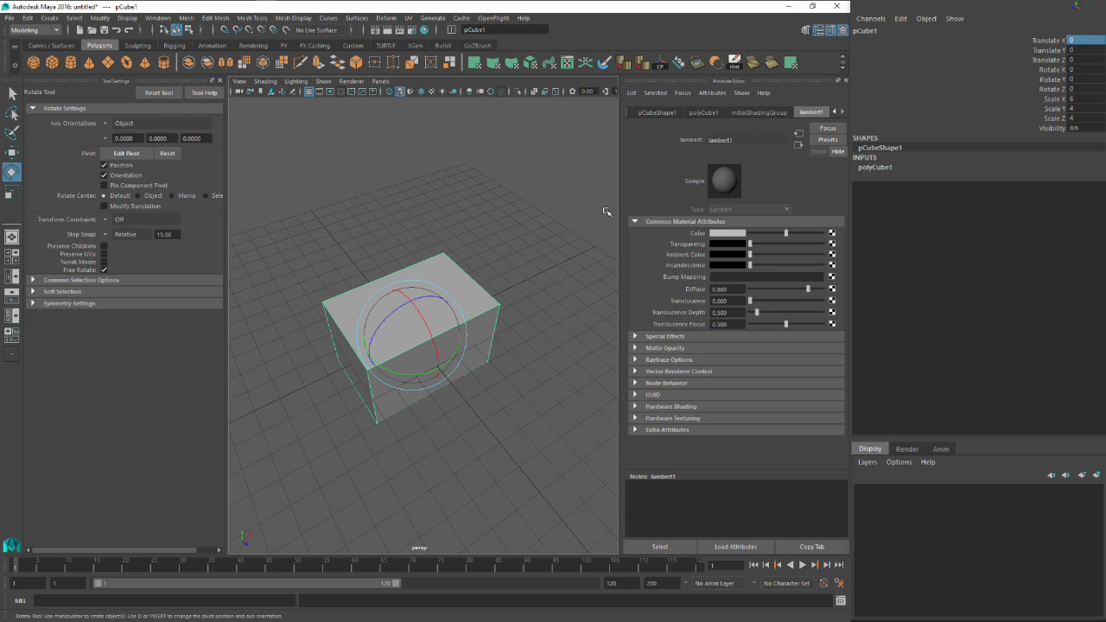
# Step: Show the Modeling Toolkit and close the Tool Settings
pyautogui.click(807, 30)
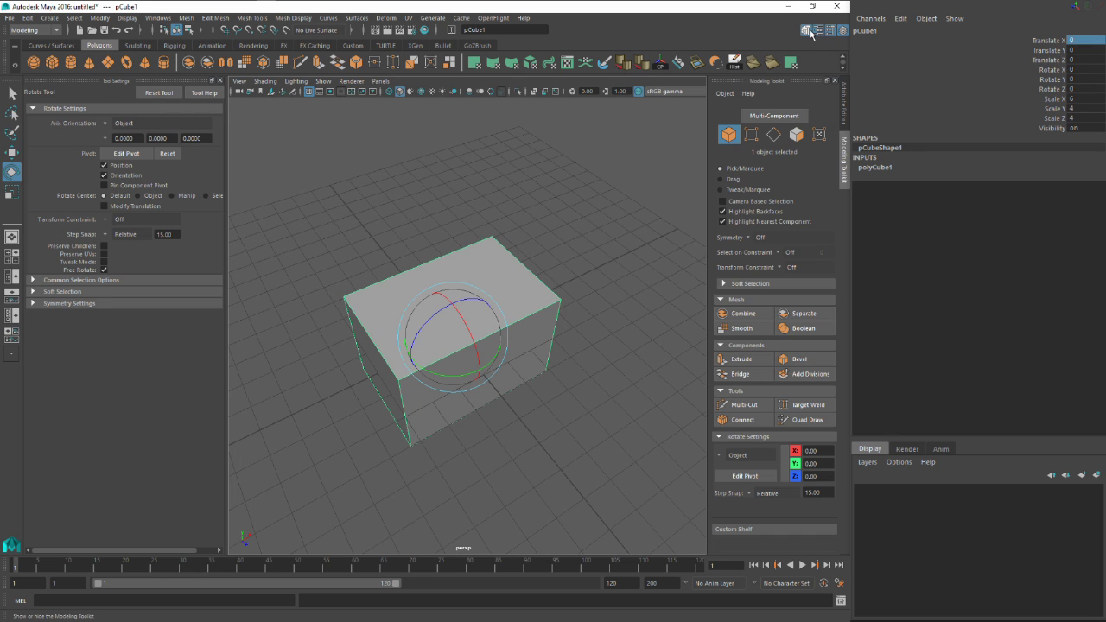
pyautogui.click(221, 82)
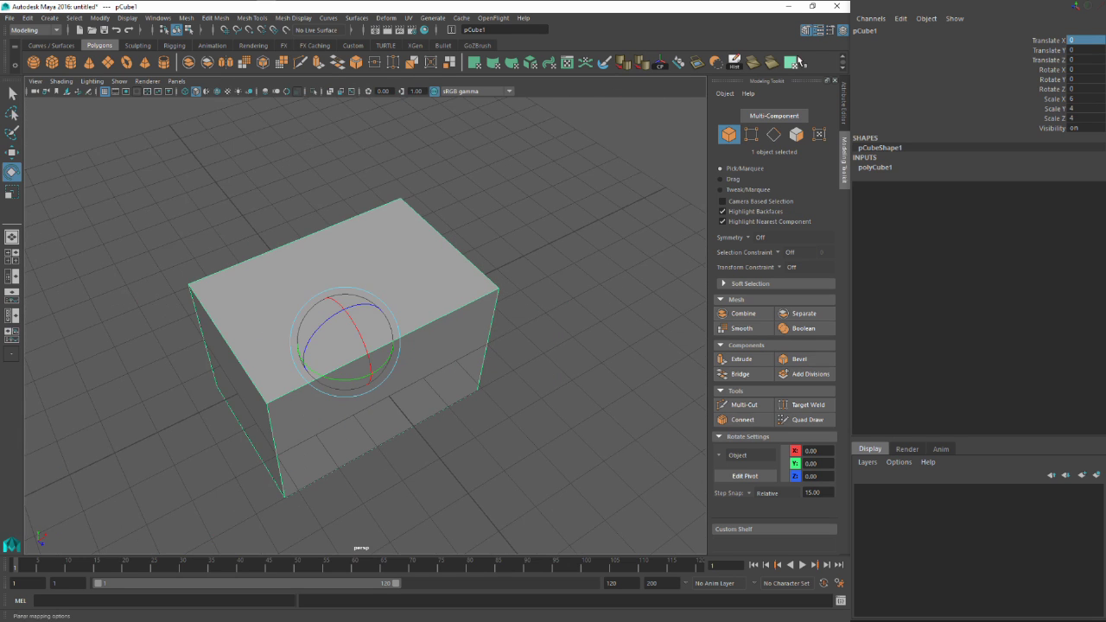
pyautogui.keyDown('alt'); pyautogui.moveTo(631, 208); pyautogui.dragTo(599, 202); pyautogui.keyUp('alt')
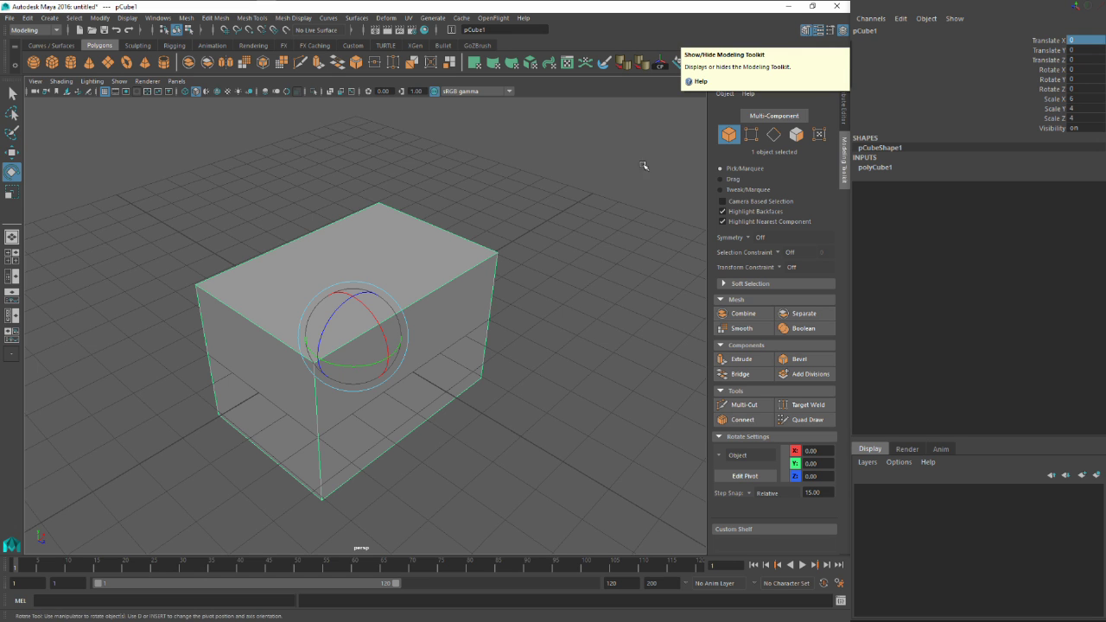
pyautogui.keyDown('alt'); pyautogui.moveTo(471, 285); pyautogui.dragTo(477, 274, button='middle'); pyautogui.keyUp('alt')
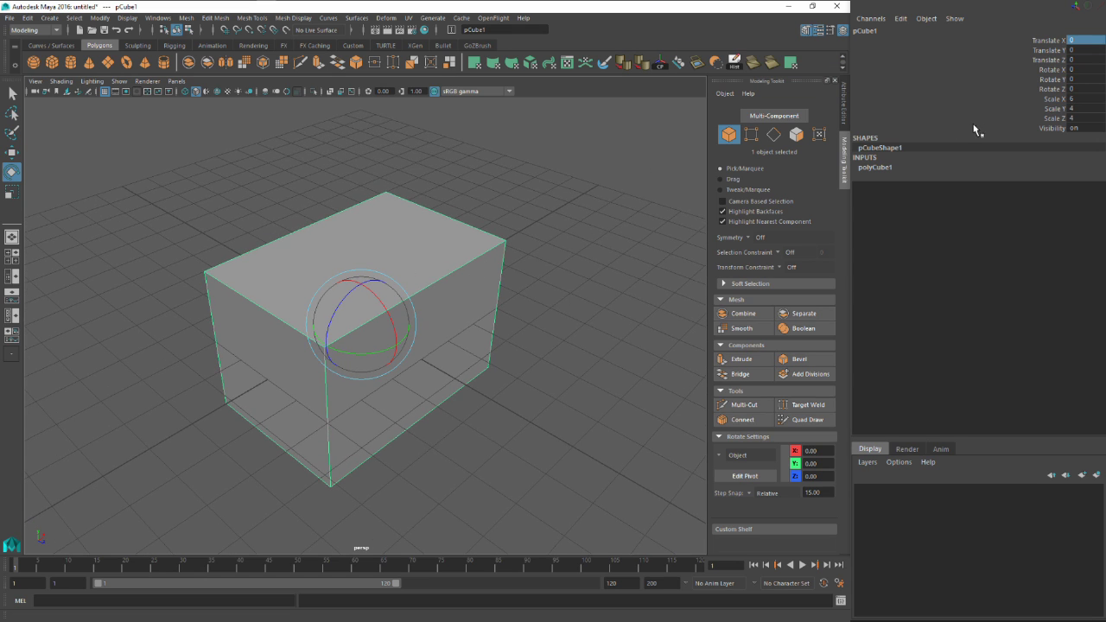
# Step: Set the cube's Scale X to 4
pyautogui.doubleClick(1080, 100)
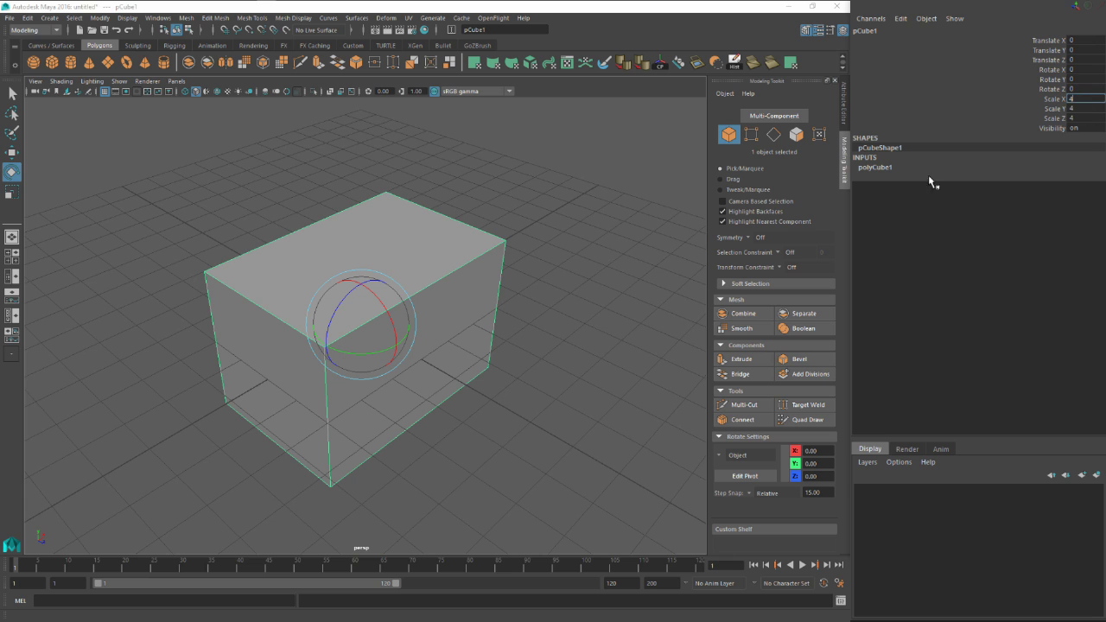
pyautogui.press('Return')
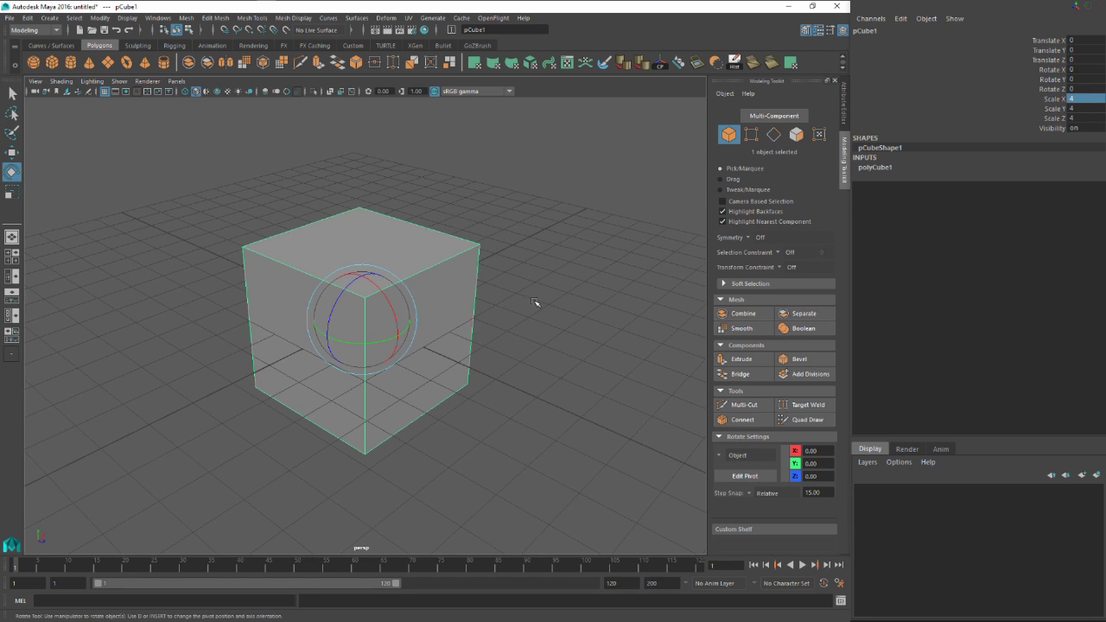
pyautogui.keyDown('alt'); pyautogui.moveTo(535, 302); pyautogui.dragTo(384, 299); pyautogui.keyUp('alt')
# Step: Duplicate the cube and move the copy 6 units along the X axis with the Move tool
pyautogui.press('q')
pyautogui.press('w')
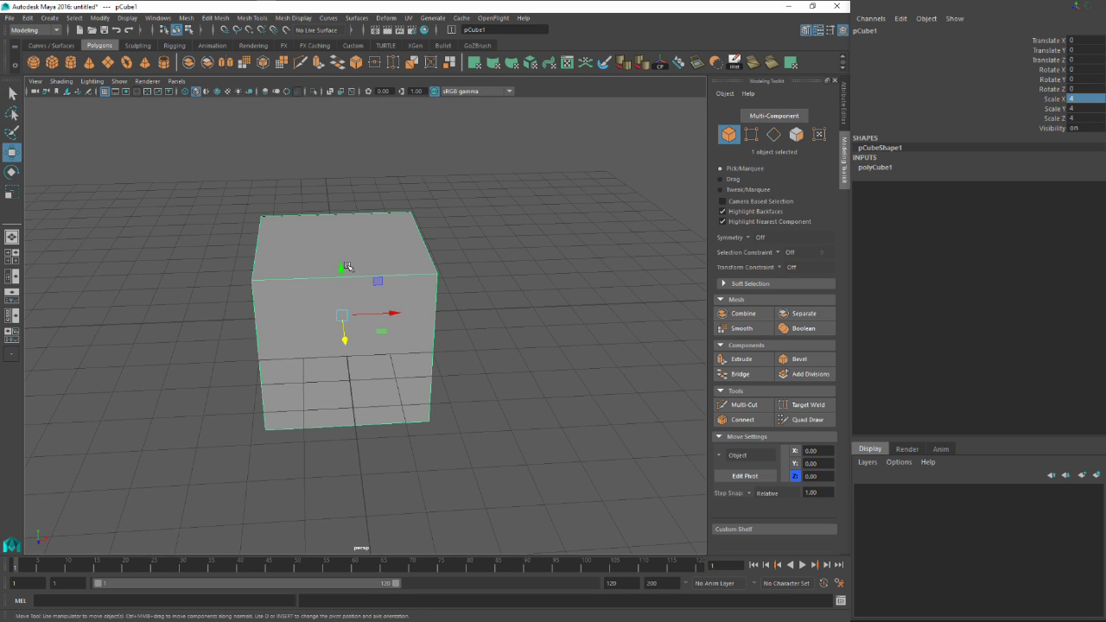
pyautogui.keyDown('alt'); pyautogui.moveTo(349, 267); pyautogui.dragTo(410, 299); pyautogui.keyUp('alt')
pyautogui.keyDown('alt'); pyautogui.moveTo(408, 298); pyautogui.dragTo(373, 277, button='middle'); pyautogui.keyUp('alt')
pyautogui.keyDown('alt'); pyautogui.moveTo(374, 278); pyautogui.dragTo(368, 293); pyautogui.keyUp('alt')
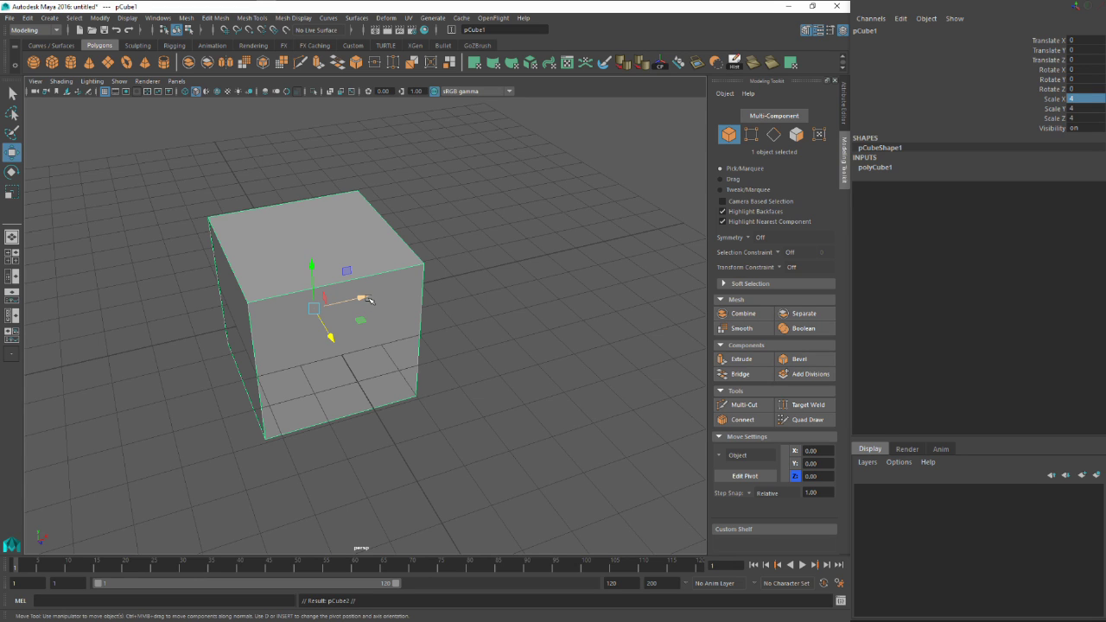
pyautogui.hotkey('ctrl', 'd')
pyautogui.moveTo(366, 299); pyautogui.dragTo(563, 266)
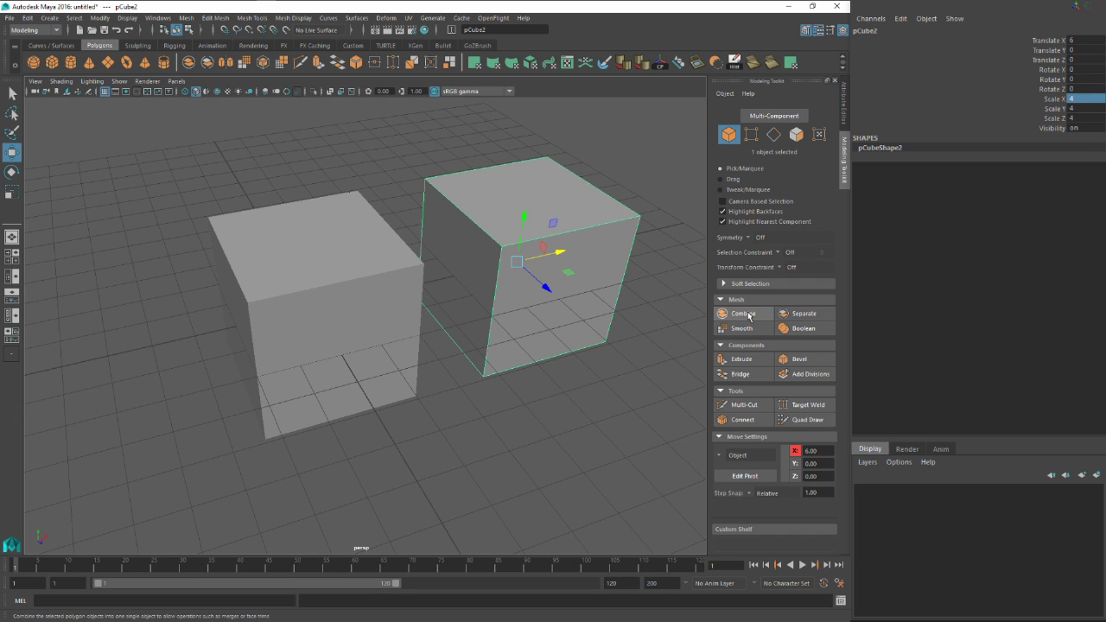
# Step: Combine the original cube and its duplicate into a single mesh
pyautogui.keyDown('shift'); pyautogui.click(378, 298); pyautogui.keyUp('shift')
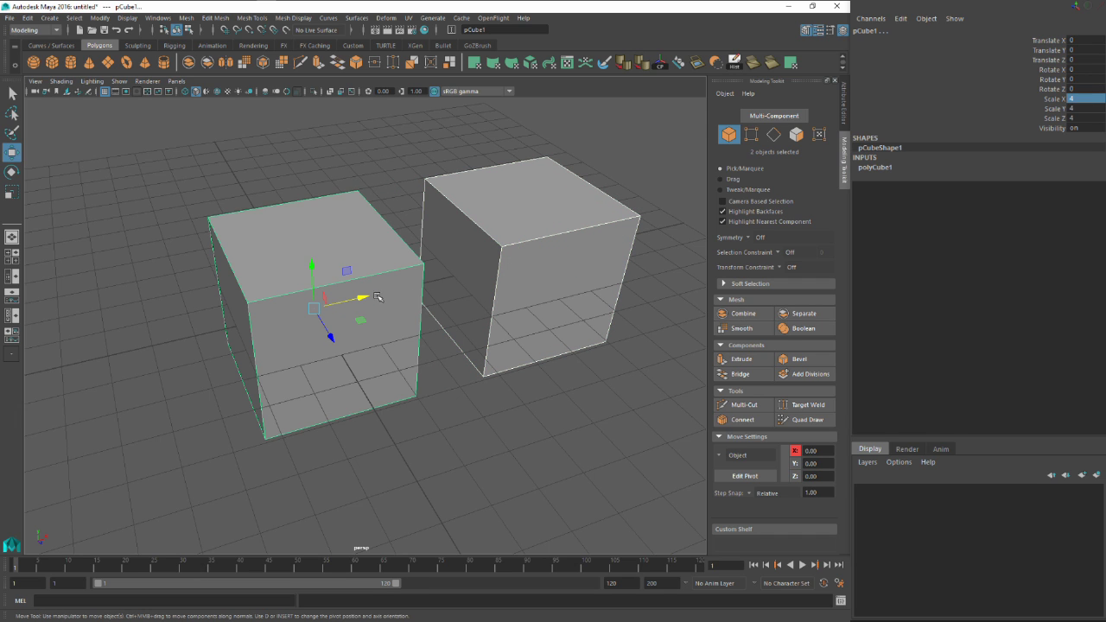
pyautogui.click(526, 257)
pyautogui.keyDown('shift'); pyautogui.click(371, 282); pyautogui.keyUp('shift')
pyautogui.click(740, 315)
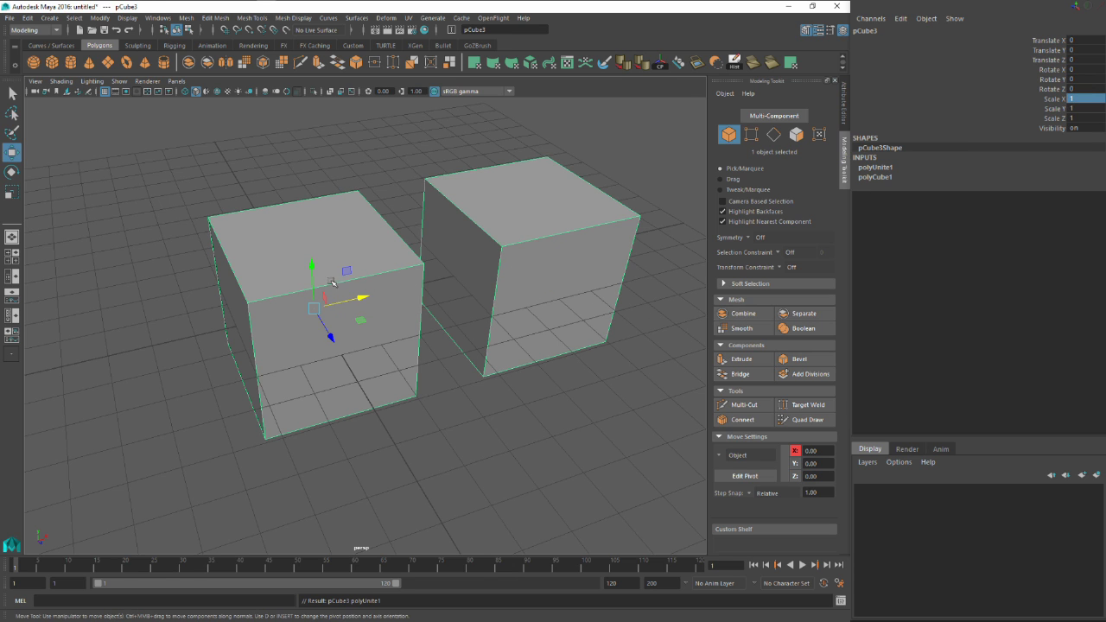
# Step: Try rotating the combined mesh with the Rotate tool, and undo the rotation
pyautogui.press('e')
pyautogui.moveTo(333, 275); pyautogui.dragTo(326, 264)
pyautogui.hotkey('ctrl', 'z')
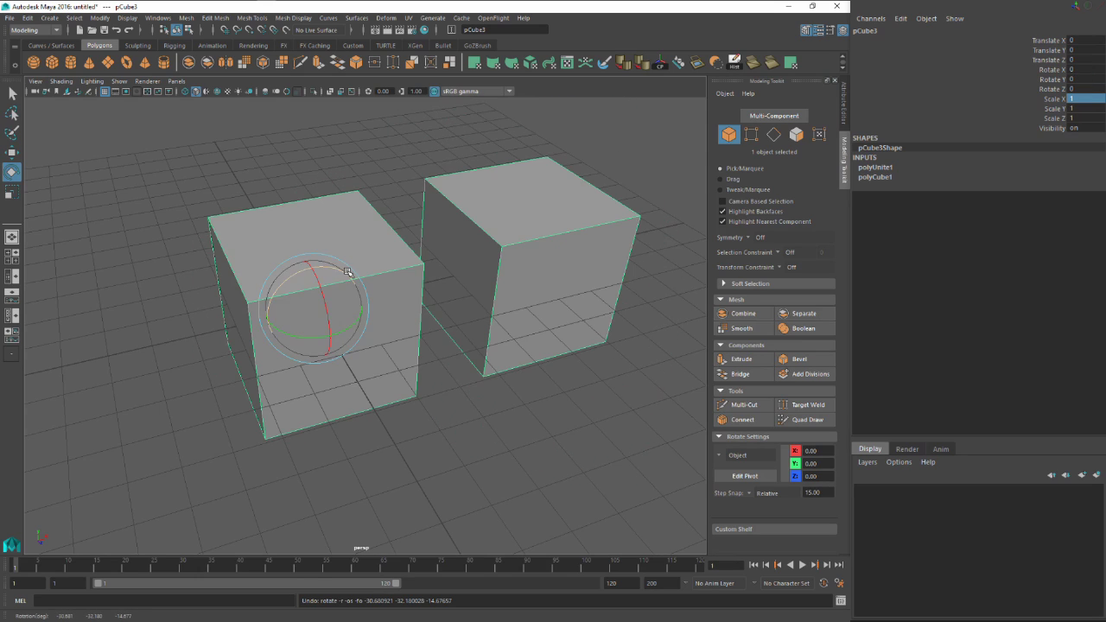
# Step: Activate the Move tool and separate the combined mesh back into individual cubes
pyautogui.keyDown('alt'); pyautogui.moveTo(490, 282); pyautogui.dragTo(438, 276); pyautogui.keyUp('alt')
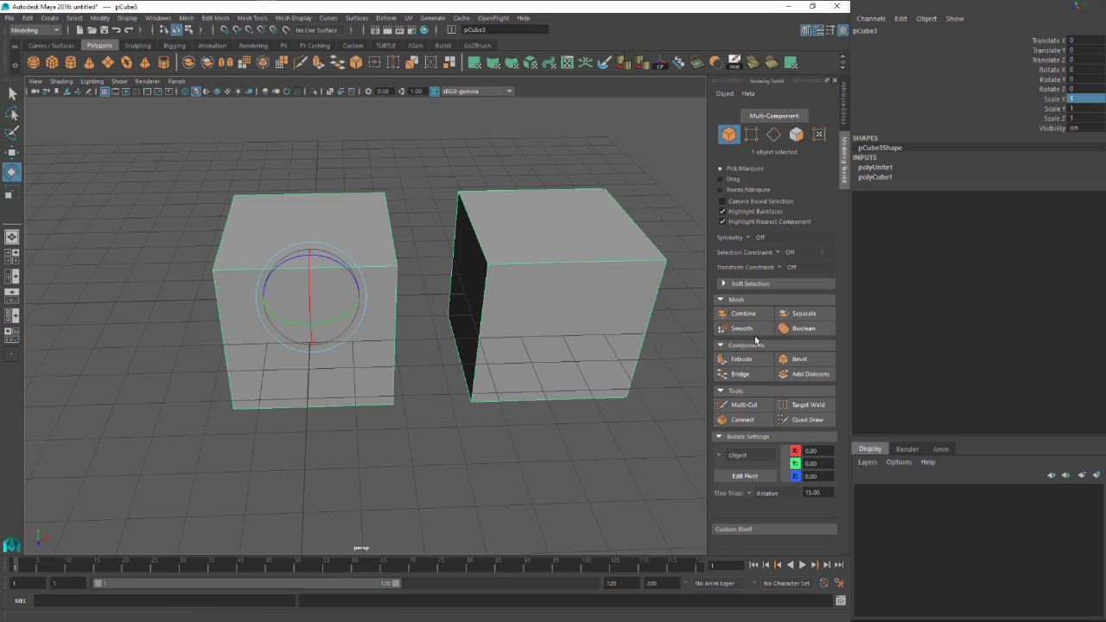
pyautogui.press('w')
pyautogui.click(796, 313)
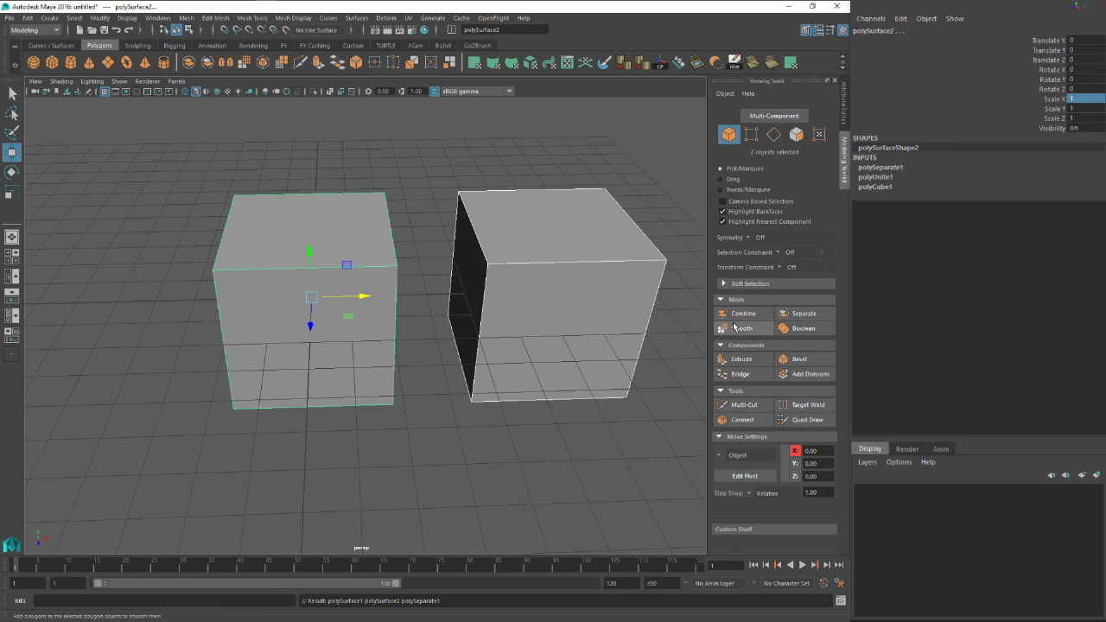
# Step: Inspect the separated duplicate cube from several sides and delete it
pyautogui.click(521, 367)
pyautogui.keyDown('alt'); pyautogui.moveTo(345, 252); pyautogui.dragTo(486, 271); pyautogui.keyUp('alt')
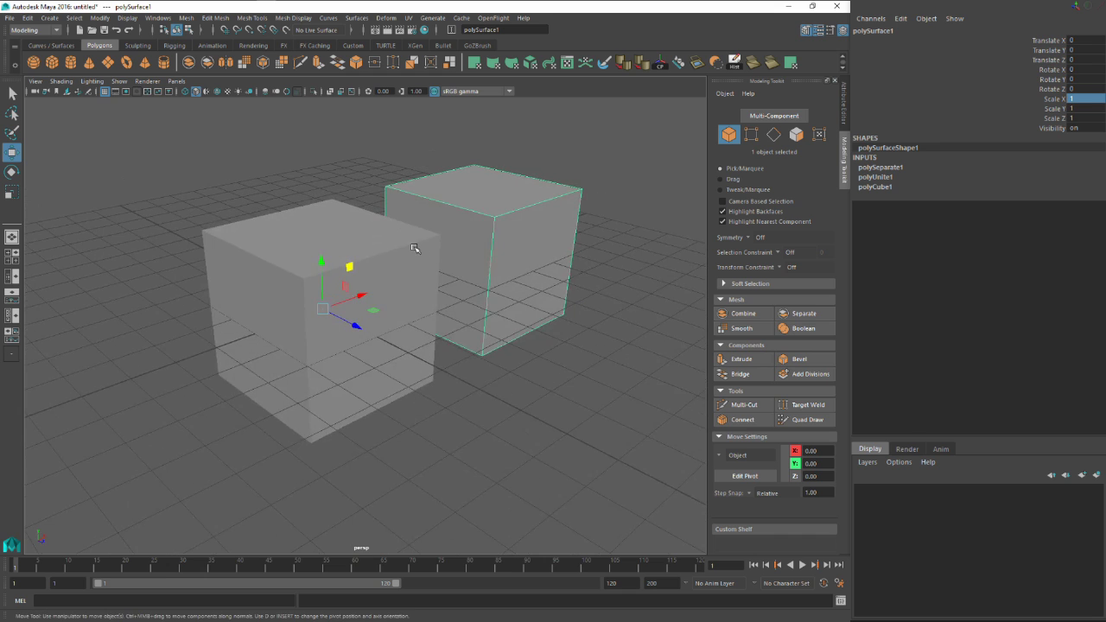
pyautogui.click(420, 242)
pyautogui.keyDown('alt'); pyautogui.moveTo(420, 242); pyautogui.dragTo(361, 298); pyautogui.keyUp('alt')
pyautogui.click(487, 247)
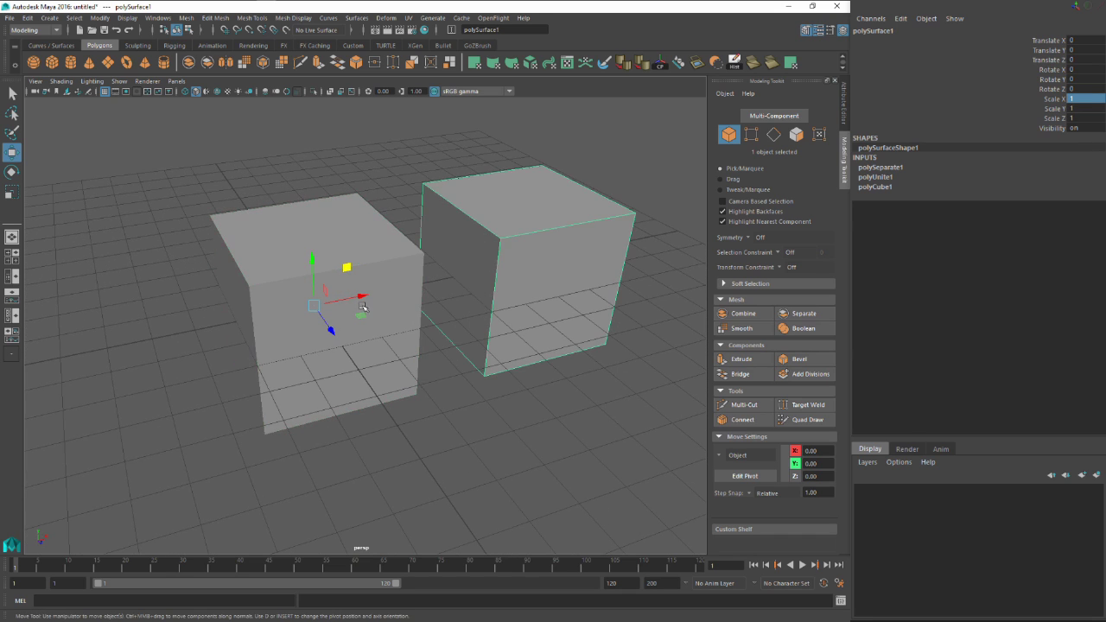
pyautogui.keyDown('alt'); pyautogui.moveTo(480, 249); pyautogui.dragTo(510, 333); pyautogui.keyUp('alt')
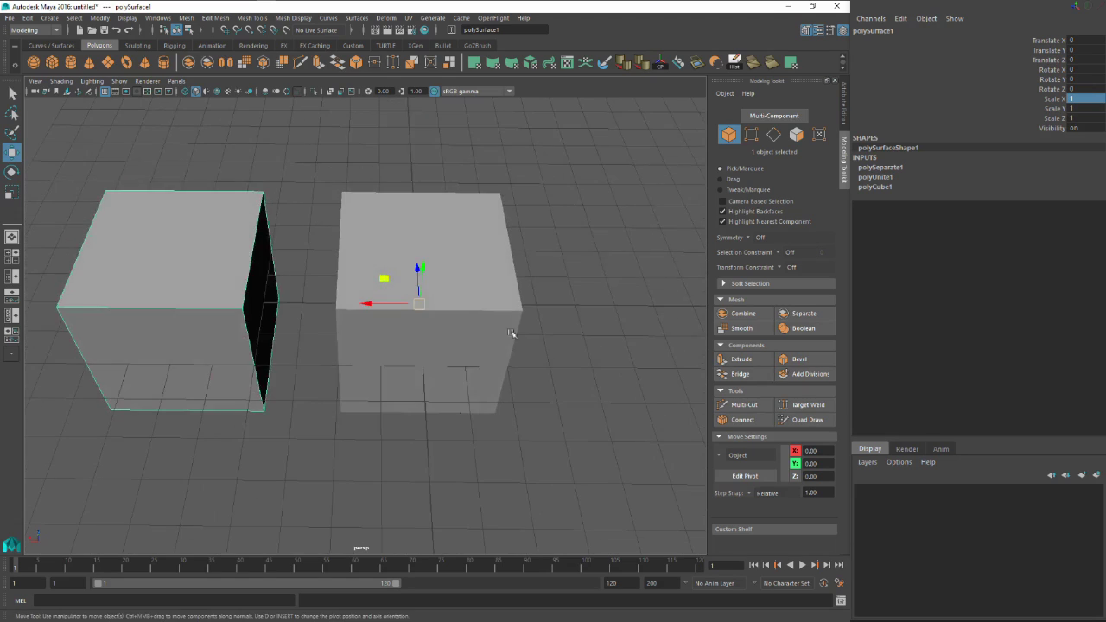
pyautogui.keyDown('alt'); pyautogui.moveTo(422, 302); pyautogui.dragTo(334, 294); pyautogui.keyUp('alt')
pyautogui.click(440, 302)
pyautogui.keyDown('alt'); pyautogui.moveTo(468, 307); pyautogui.dragTo(338, 311); pyautogui.keyUp('alt')
pyautogui.click(535, 284)
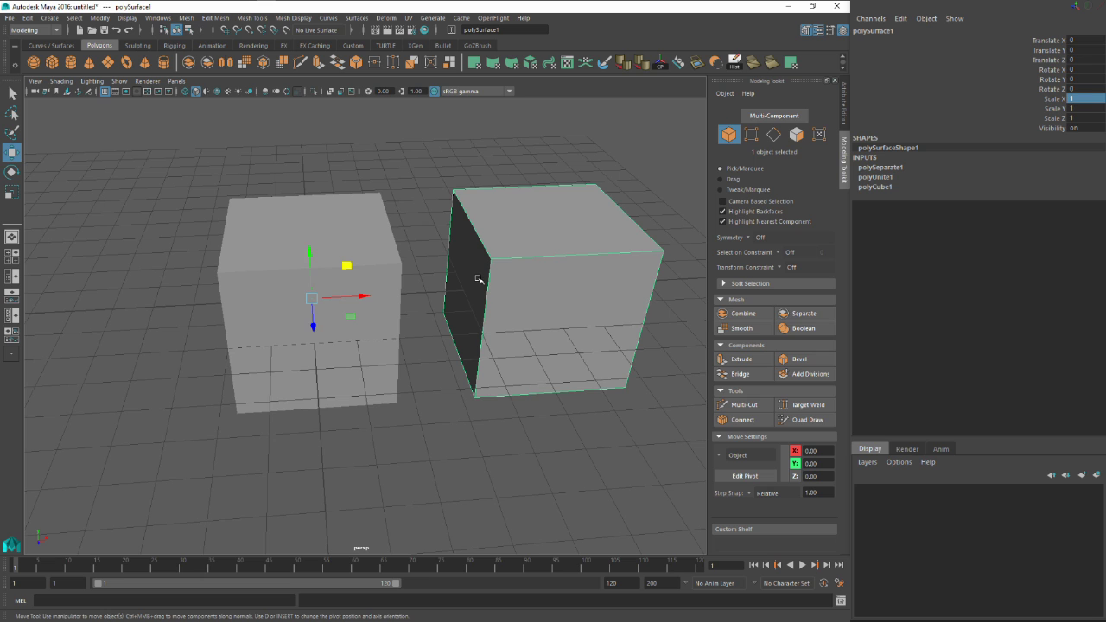
pyautogui.press('Delete')
# Step: Smooth the remaining cube with 1 division and inspect the rounded mesh up close
pyautogui.click(364, 289)
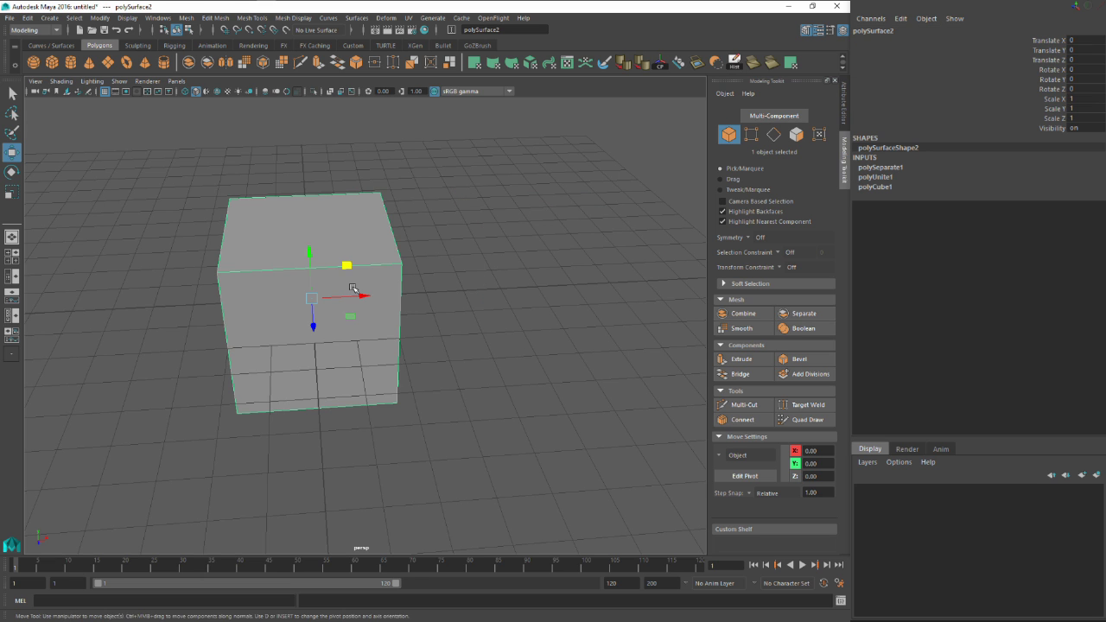
pyautogui.click(743, 328)
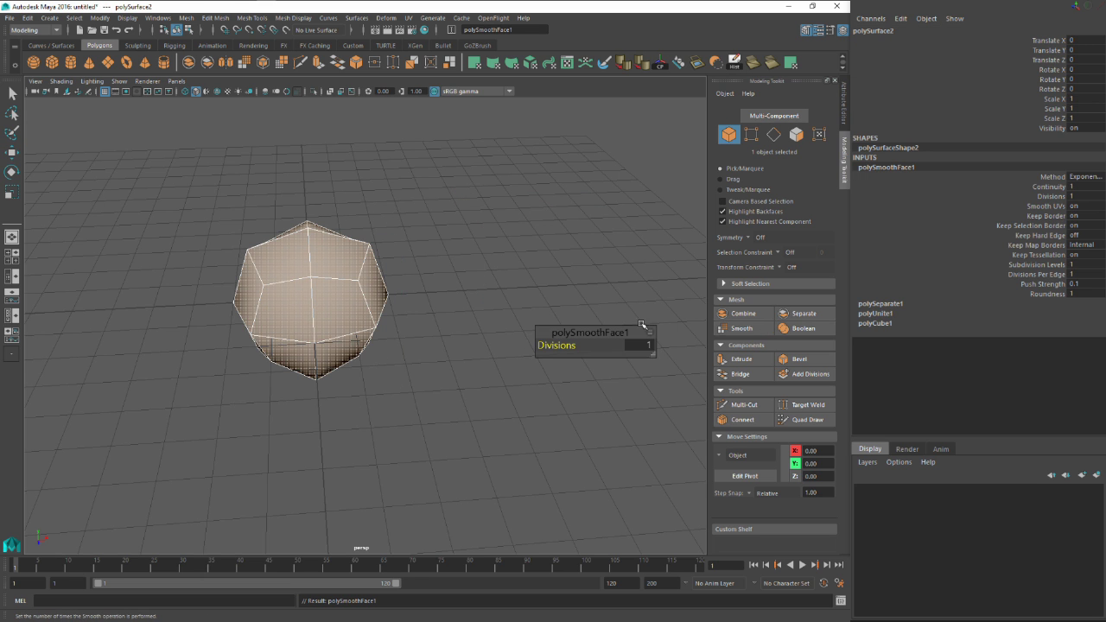
pyautogui.keyDown('alt'); pyautogui.moveTo(459, 294); pyautogui.dragTo(381, 281); pyautogui.keyUp('alt')
pyautogui.click(470, 269)
pyautogui.click(408, 287)
pyautogui.scroll(2, 408, 288)
pyautogui.scroll(2, 408, 288)
pyautogui.keyDown('alt'); pyautogui.moveTo(381, 281); pyautogui.dragTo(470, 324, button='middle'); pyautogui.keyUp('alt')
pyautogui.click(556, 316)
pyautogui.keyDown('alt'); pyautogui.moveTo(556, 316); pyautogui.dragTo(498, 323); pyautogui.keyUp('alt')
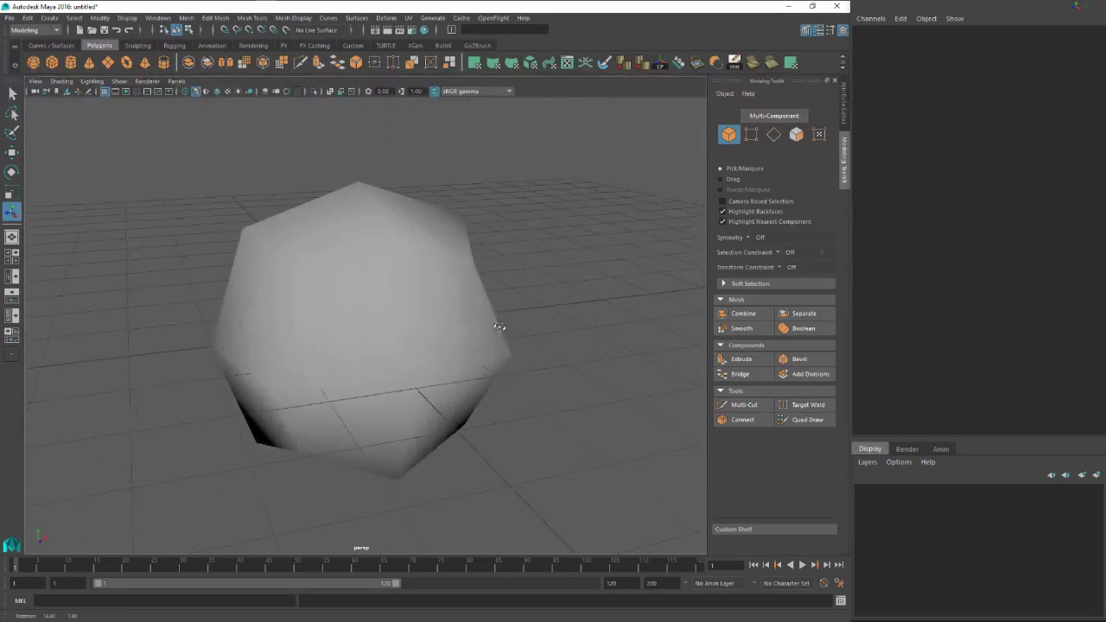
# Step: Undo the smoothing of the cube and clear the selection
pyautogui.click(413, 316)
pyautogui.hotkey('ctrl', 'z')
pyautogui.hotkey('ctrl', 'z')
pyautogui.hotkey('ctrl', 'z')
pyautogui.hotkey('ctrl', 'z')
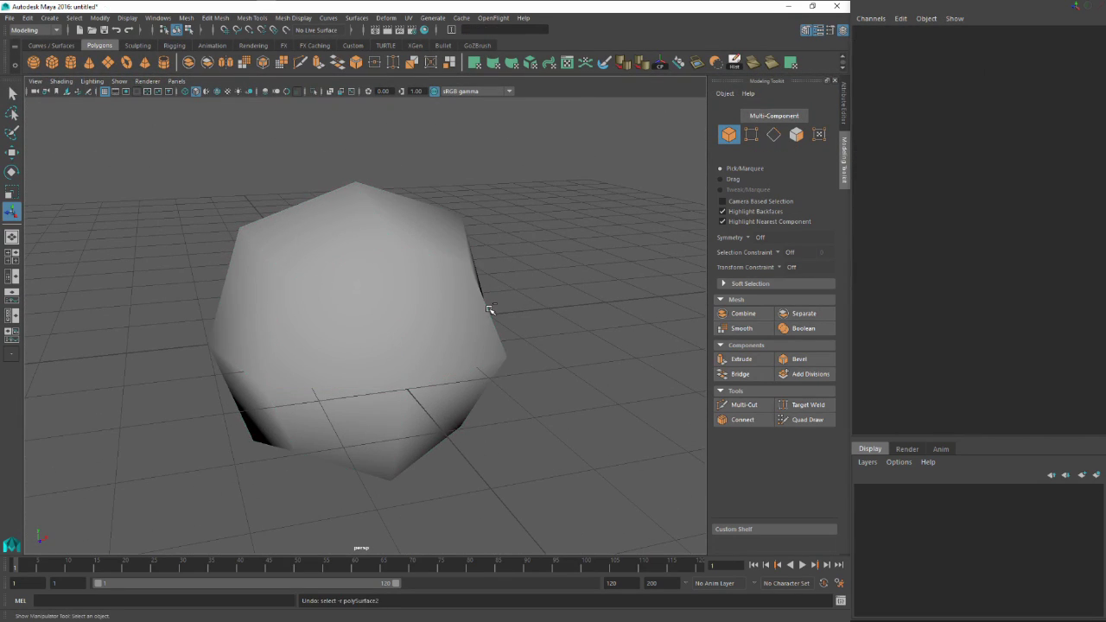
pyautogui.click(620, 290)
pyautogui.scroll(-4, 526, 301)
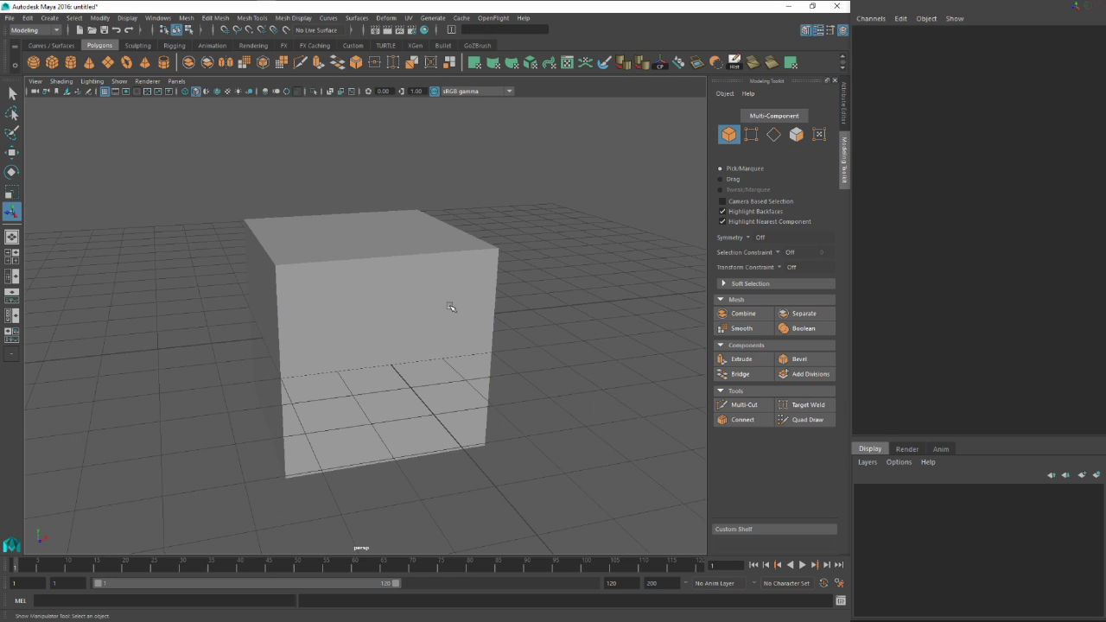
# Step: Duplicate the cube and move the copy to about 2.1 in X and 2.07 in Y, overlapping the original's upper corner
pyautogui.click(448, 307)
pyautogui.keyDown('alt'); pyautogui.moveTo(466, 306); pyautogui.dragTo(554, 326); pyautogui.keyUp('alt')
pyautogui.press('w')
pyautogui.hotkey('ctrl', 'd')
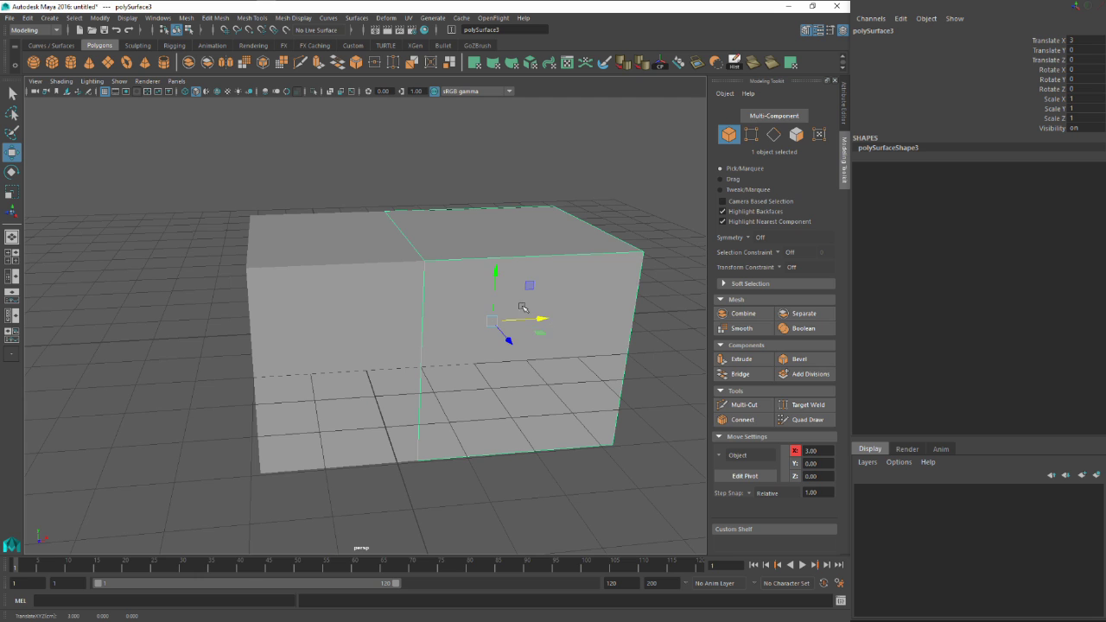
pyautogui.moveTo(530, 289); pyautogui.dragTo(495, 194)
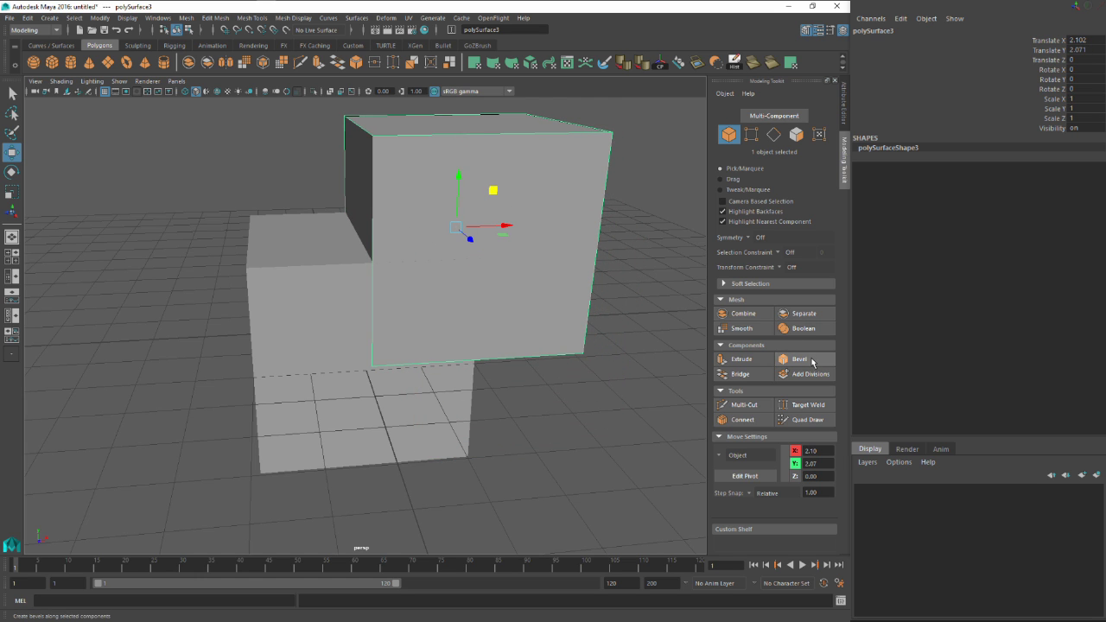
# Step: Apply a Boolean to the two overlapping cubes, try the intersection and difference operations, and inspect the notched result
pyautogui.click(351, 318)
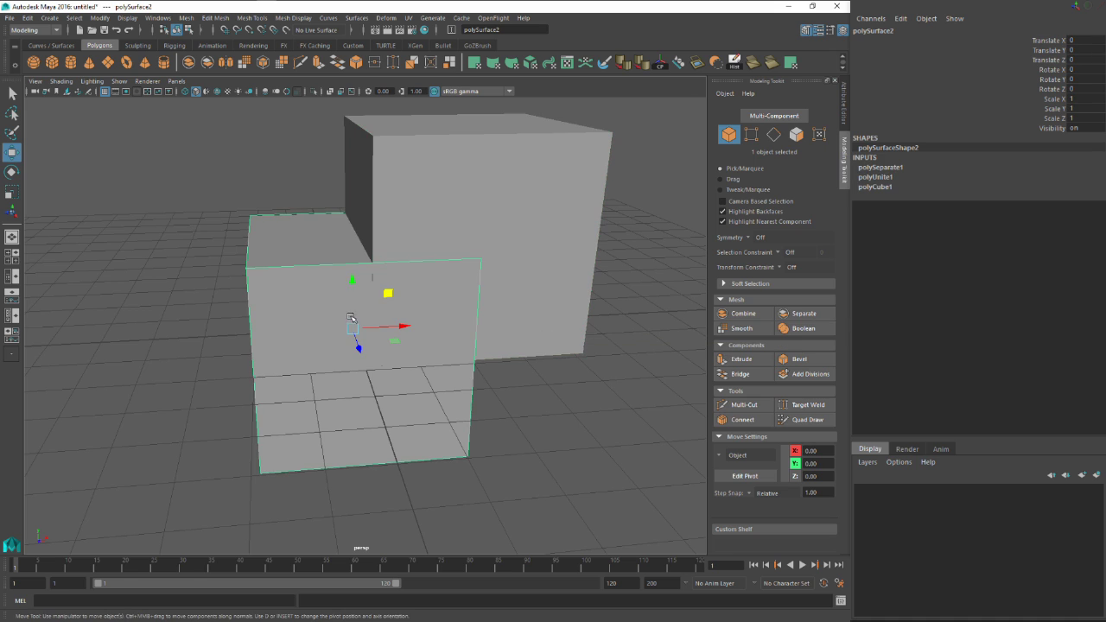
pyautogui.keyDown('shift'); pyautogui.click(455, 238); pyautogui.keyUp('shift')
pyautogui.click(786, 329)
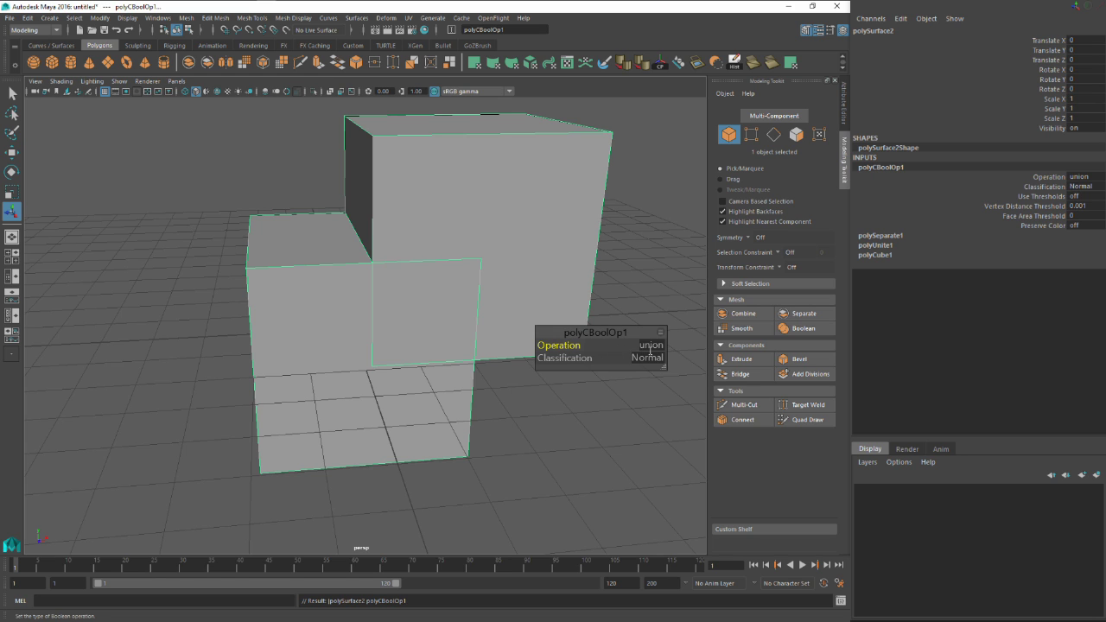
pyautogui.moveTo(591, 344)
pyautogui.mouseDown()
pyautogui.moveTo(602, 344)
pyautogui.moveTo(575, 344)
pyautogui.moveTo(589, 345)
pyautogui.mouseUp()
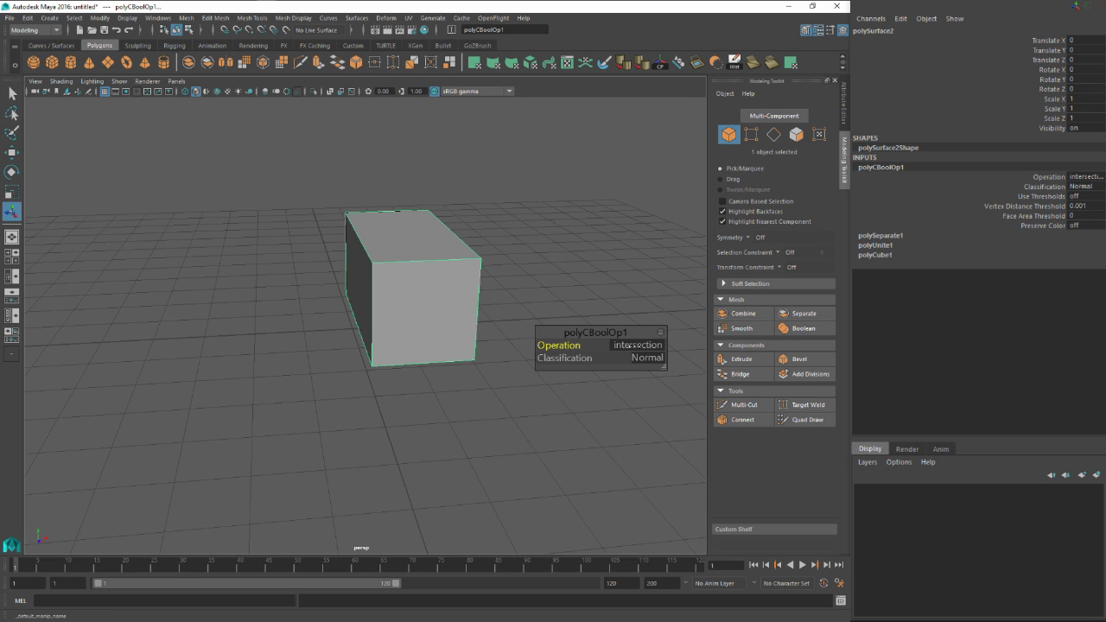
pyautogui.moveTo(558, 345)
pyautogui.mouseDown()
pyautogui.moveTo(524, 345)
pyautogui.moveTo(554, 346)
pyautogui.mouseUp()
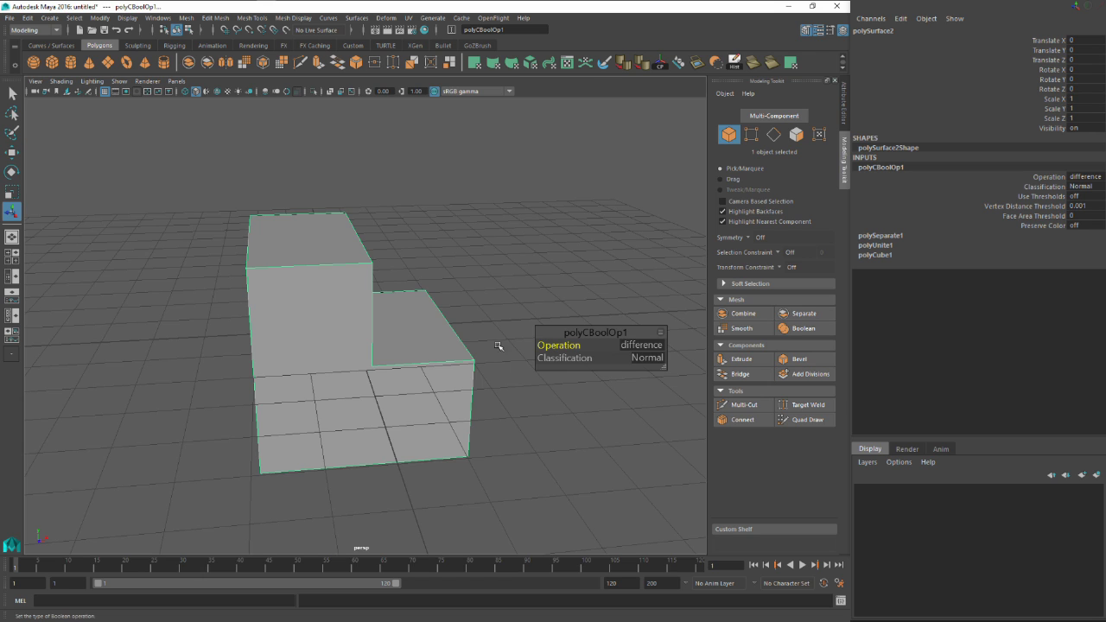
pyautogui.keyDown('alt'); pyautogui.moveTo(473, 348); pyautogui.dragTo(452, 356); pyautogui.keyUp('alt')
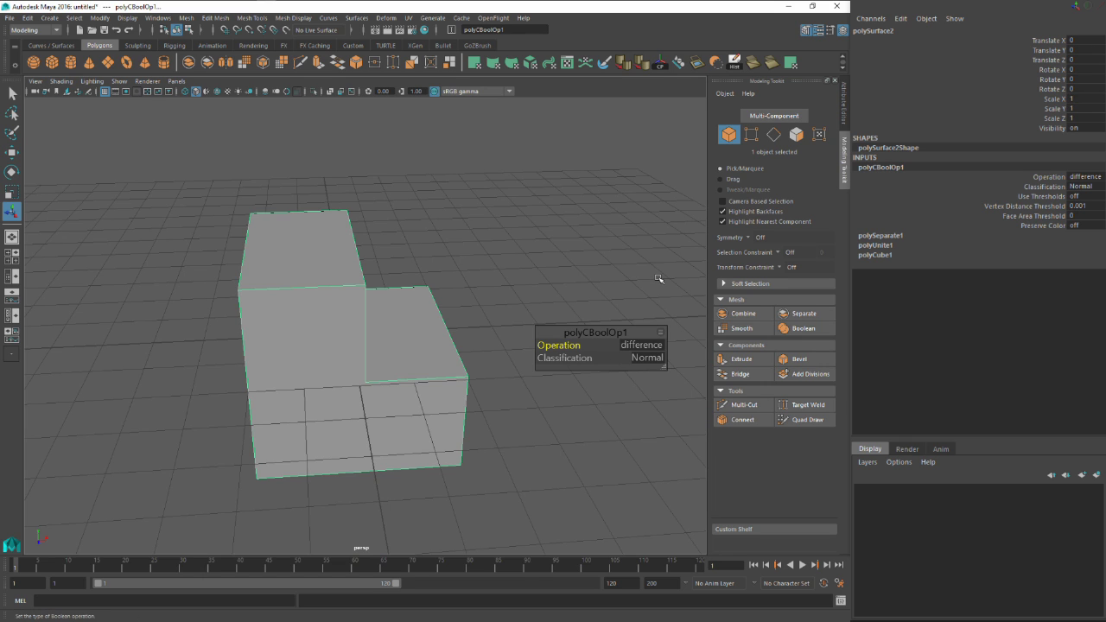
pyautogui.keyDown('alt'); pyautogui.moveTo(499, 317); pyautogui.dragTo(432, 350); pyautogui.keyUp('alt')
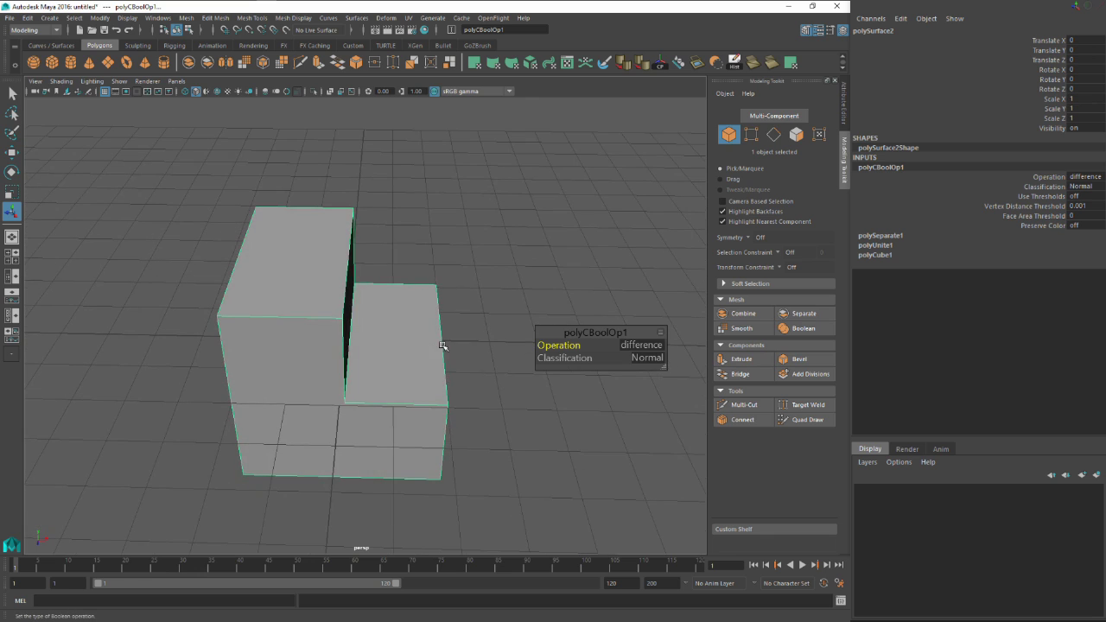
# Step: Undo the Boolean on the two cubes and delete the raised duplicate cube
pyautogui.hotkey('ctrl', 'z')
pyautogui.hotkey('ctrl', 'z')
pyautogui.hotkey('ctrl', 'z')
pyautogui.hotkey('ctrl', 'z')
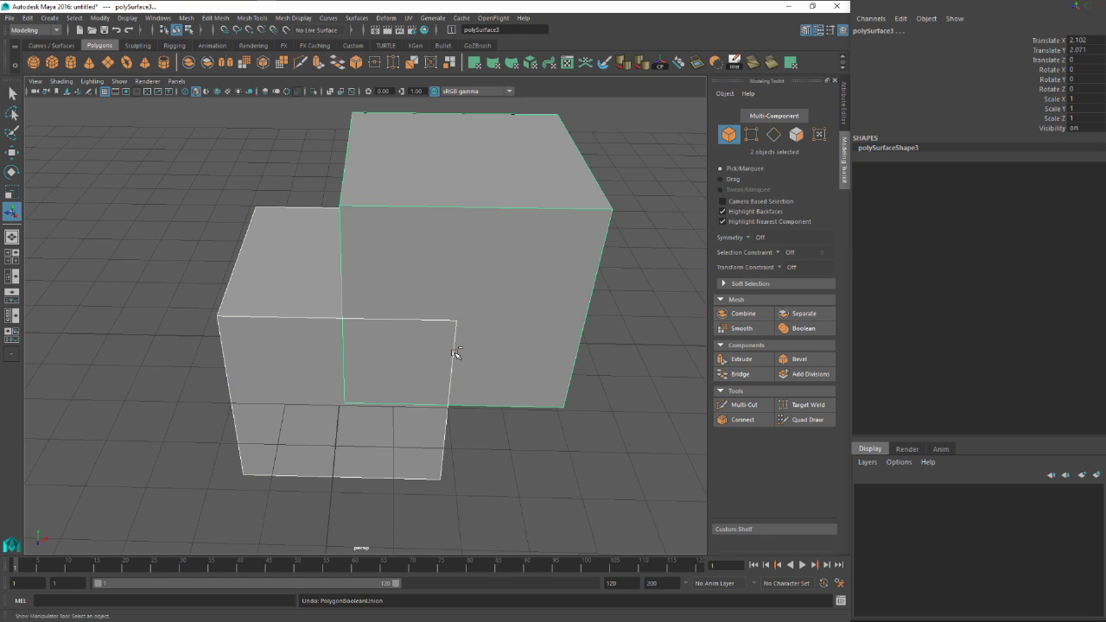
pyautogui.click(505, 295)
pyautogui.press('Delete')
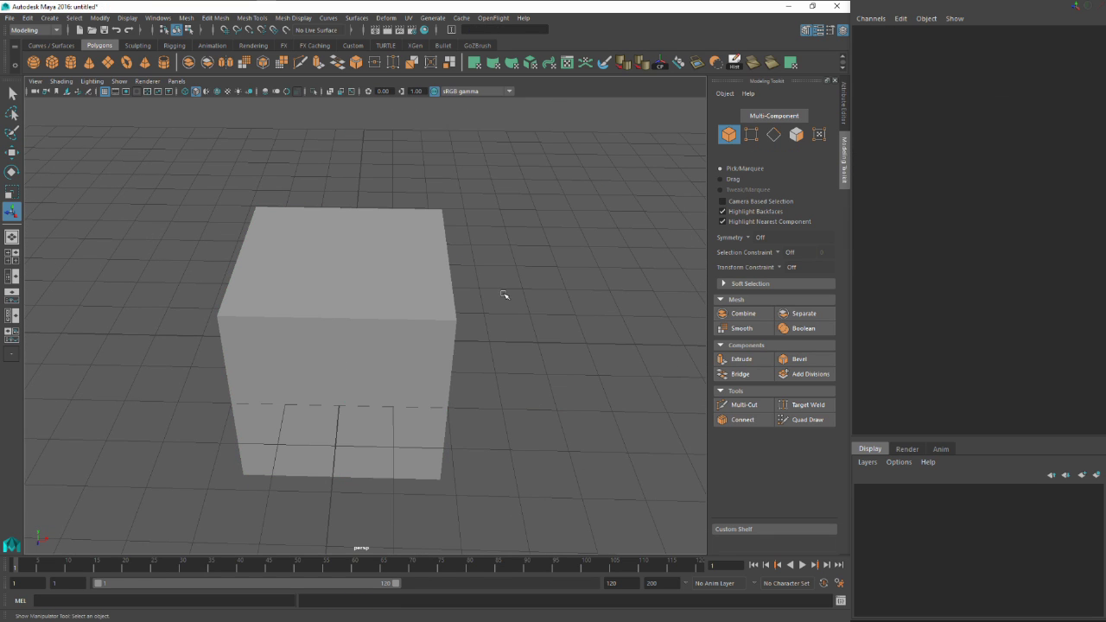
# Step: Select and frame the remaining cube, and view its available component selection modes
pyautogui.click(441, 330)
pyautogui.press('f')
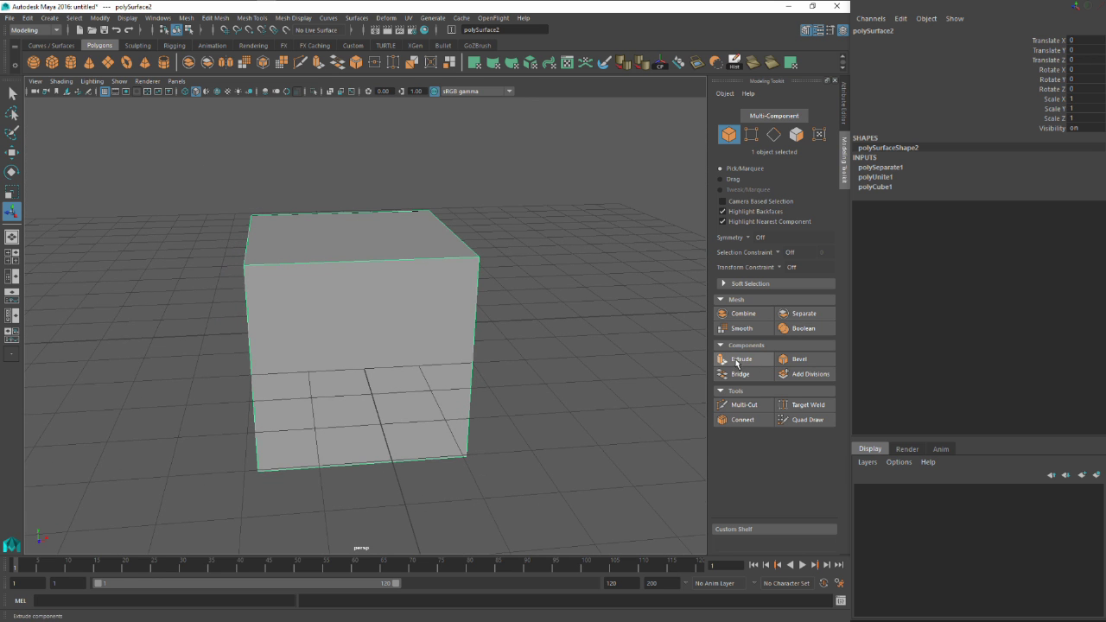
pyautogui.keyDown('alt'); pyautogui.moveTo(434, 251); pyautogui.dragTo(380, 271); pyautogui.keyUp('alt')
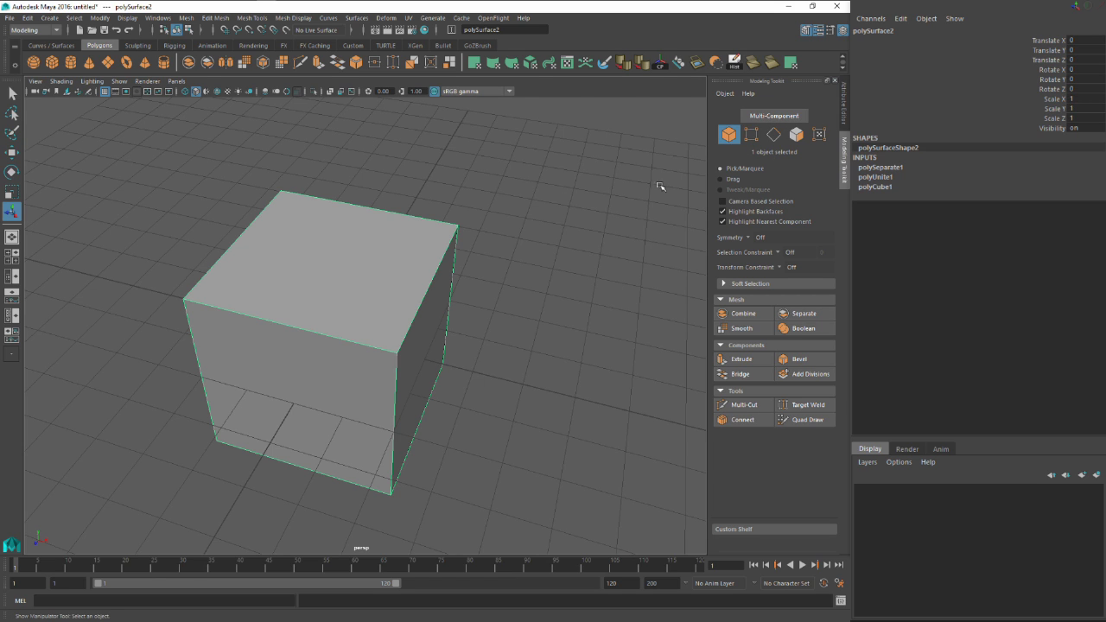
pyautogui.rightClick(377, 239)
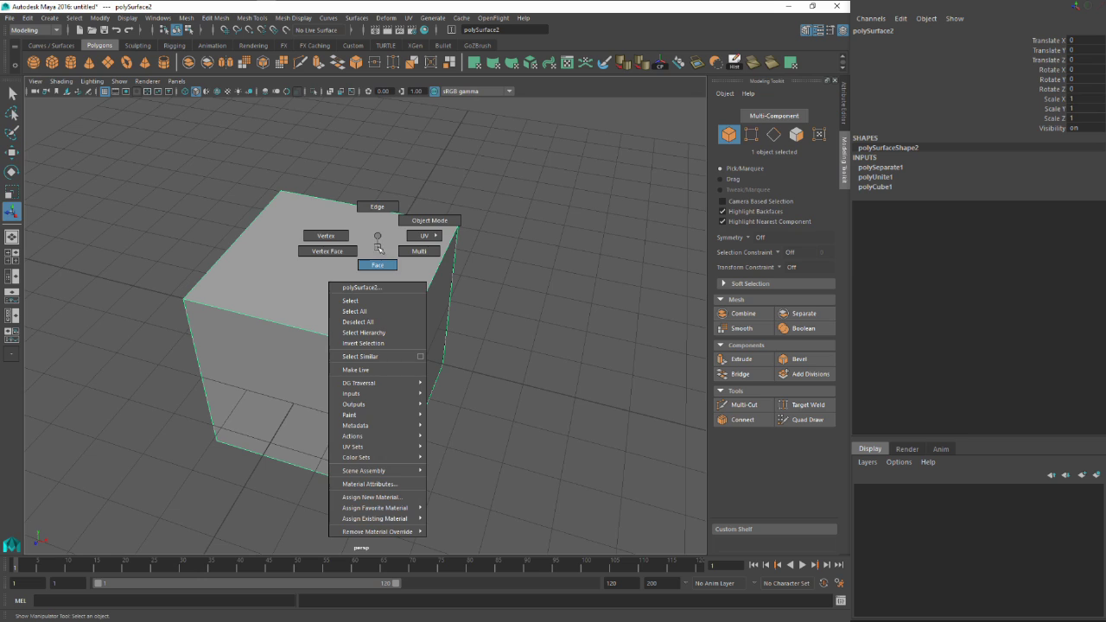
pyautogui.moveTo(379, 258); pyautogui.dragTo(432, 253, button='right')
pyautogui.click(414, 267)
pyautogui.click(436, 302)
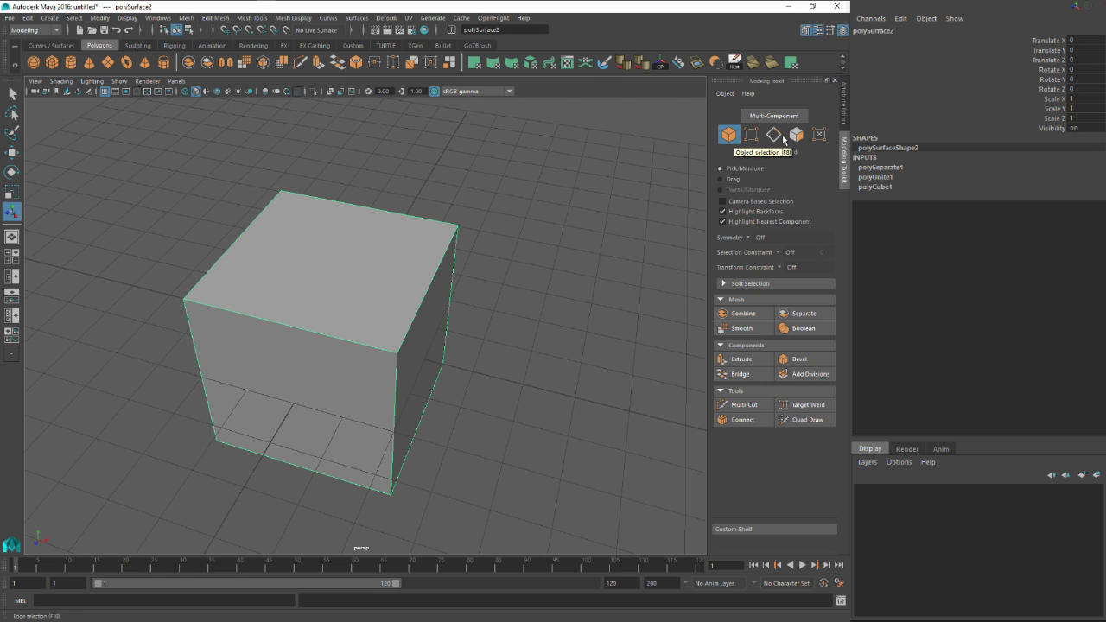
# Step: Select a single vertex, an upper edge and a side face of the cube, using the matching component selection modes
pyautogui.click(750, 134)
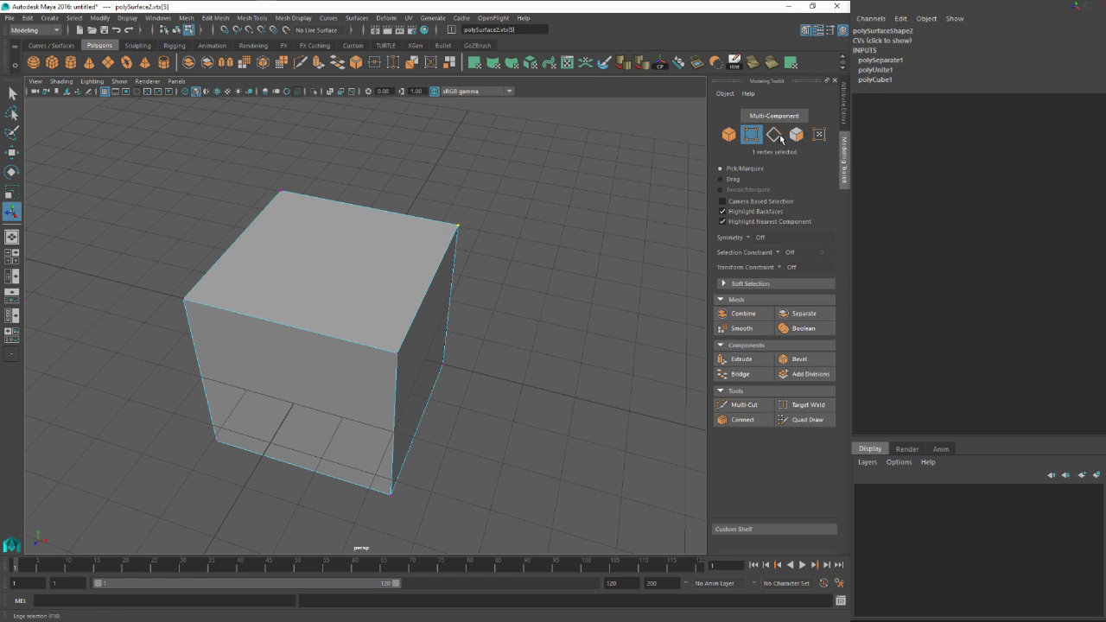
pyautogui.click(773, 134)
pyautogui.click(431, 266)
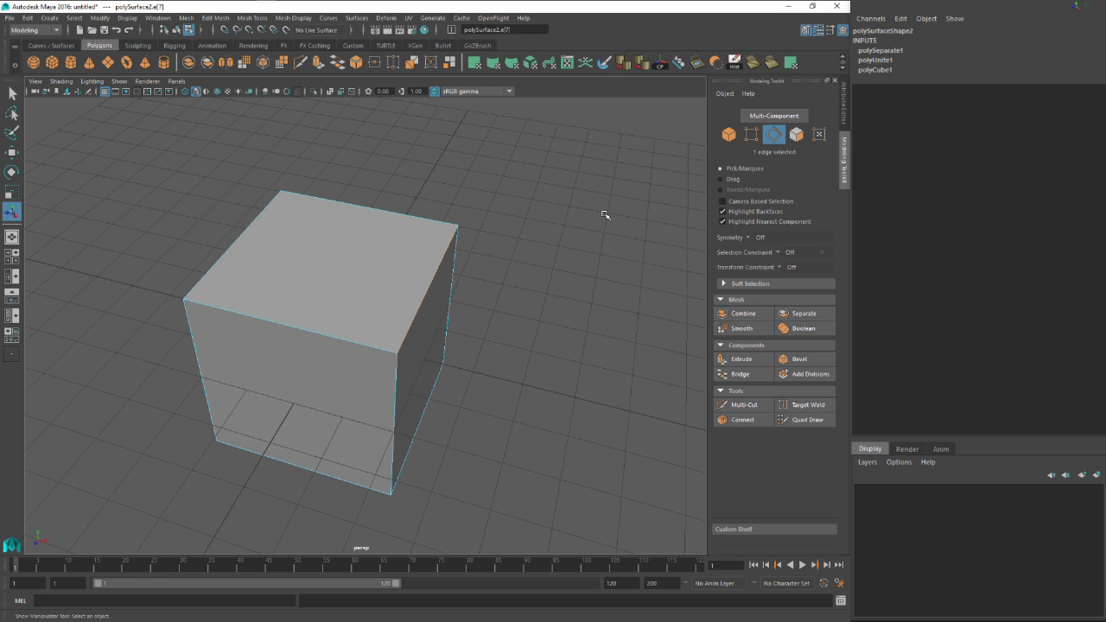
pyautogui.click(796, 135)
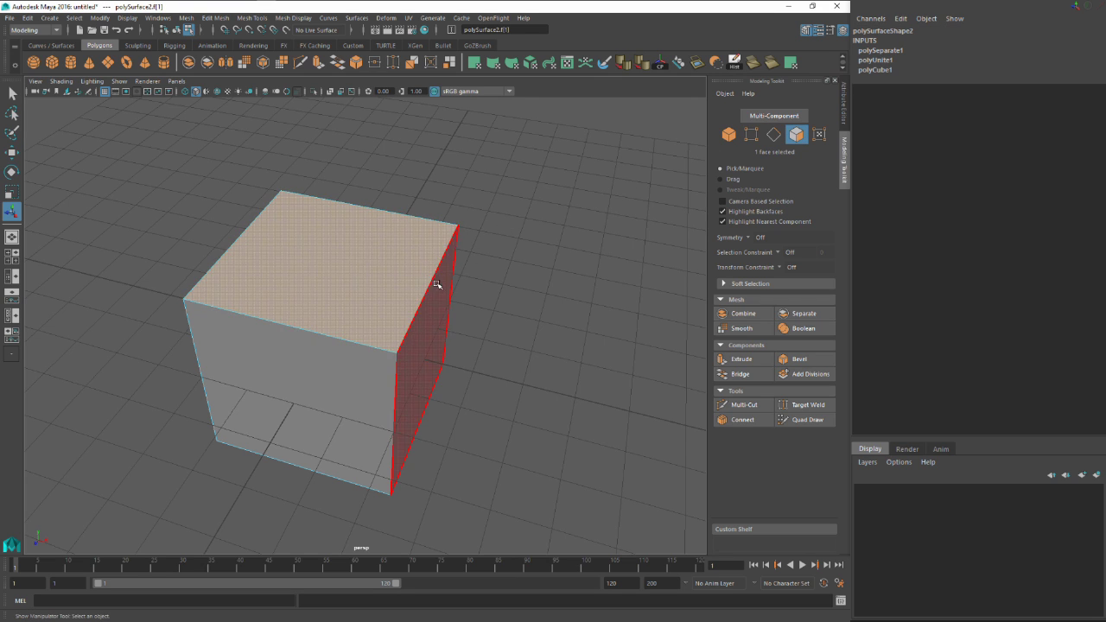
# Step: Switch to UV selection and marquee-select UVs around the cube's corners
pyautogui.click(820, 135)
pyautogui.moveTo(548, 204); pyautogui.dragTo(397, 292)
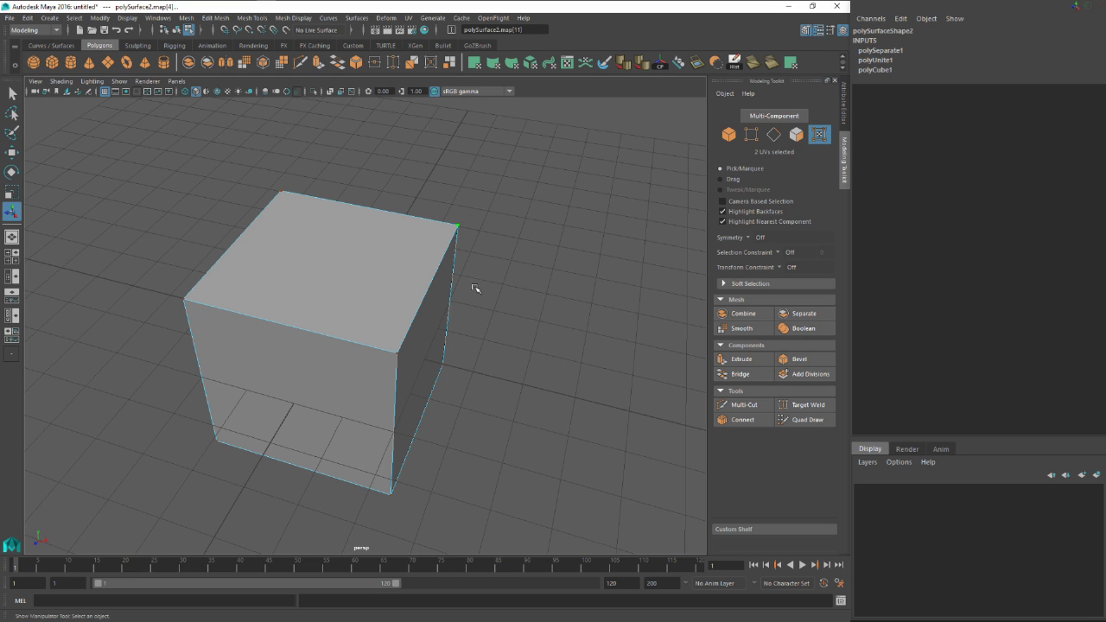
pyautogui.moveTo(491, 211); pyautogui.dragTo(349, 508)
# Step: Enable Multi-Component selection and pick a side face, an edge and a vertex near the cube's front upper corner
pyautogui.click(774, 116)
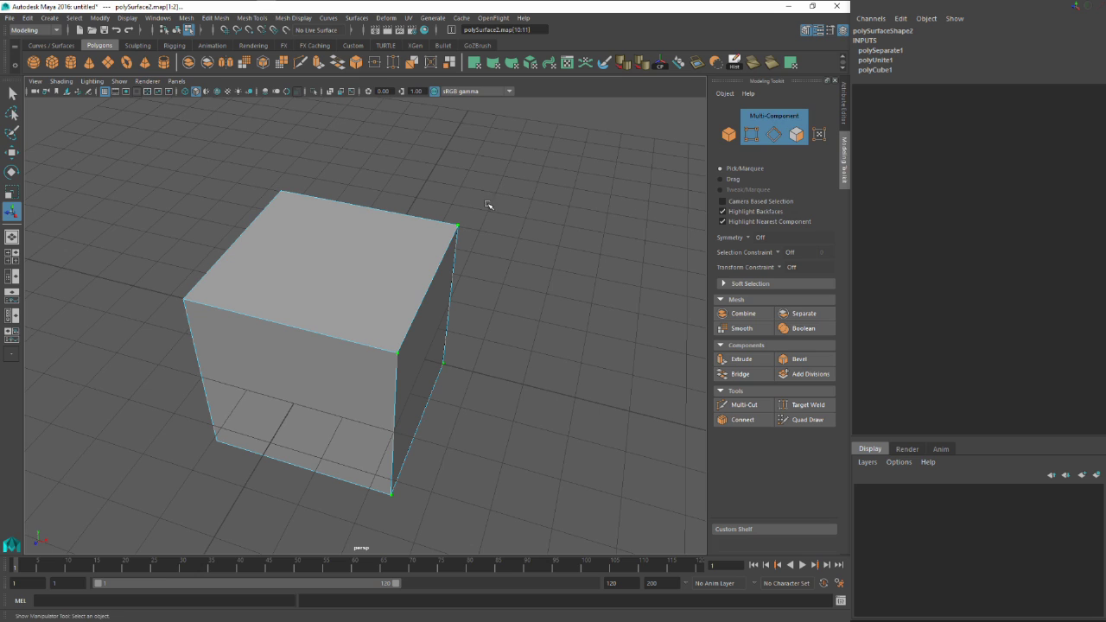
pyautogui.click(403, 353)
pyautogui.click(399, 355)
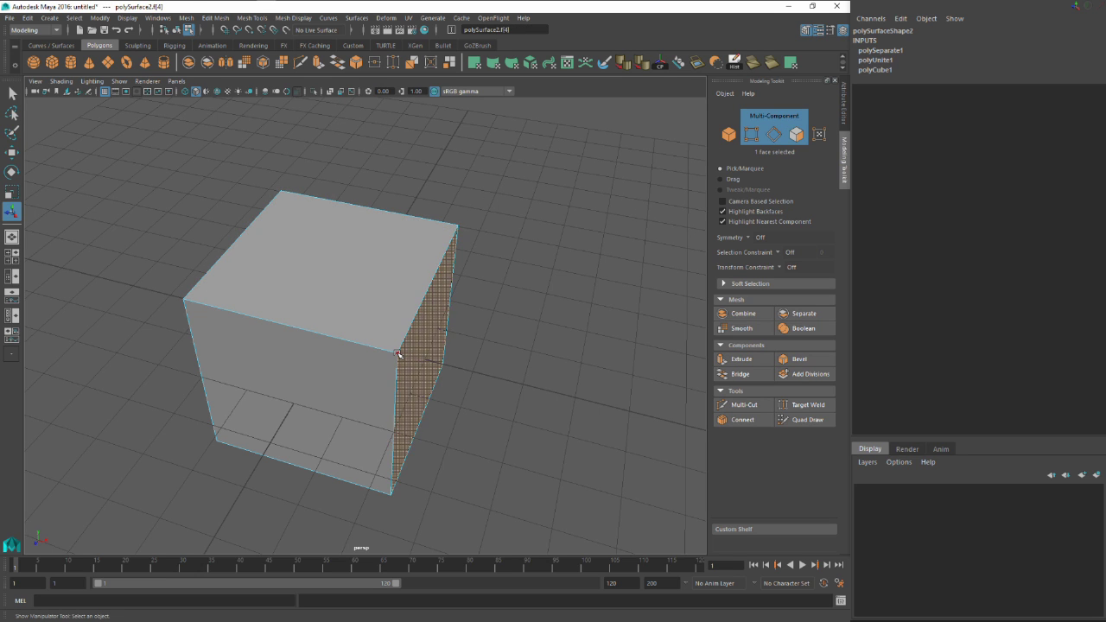
pyautogui.click(409, 338)
pyautogui.click(410, 353)
pyautogui.keyDown('shift'); pyautogui.click(404, 346); pyautogui.keyUp('shift')
pyautogui.keyDown('shift'); pyautogui.click(399, 352); pyautogui.keyUp('shift')
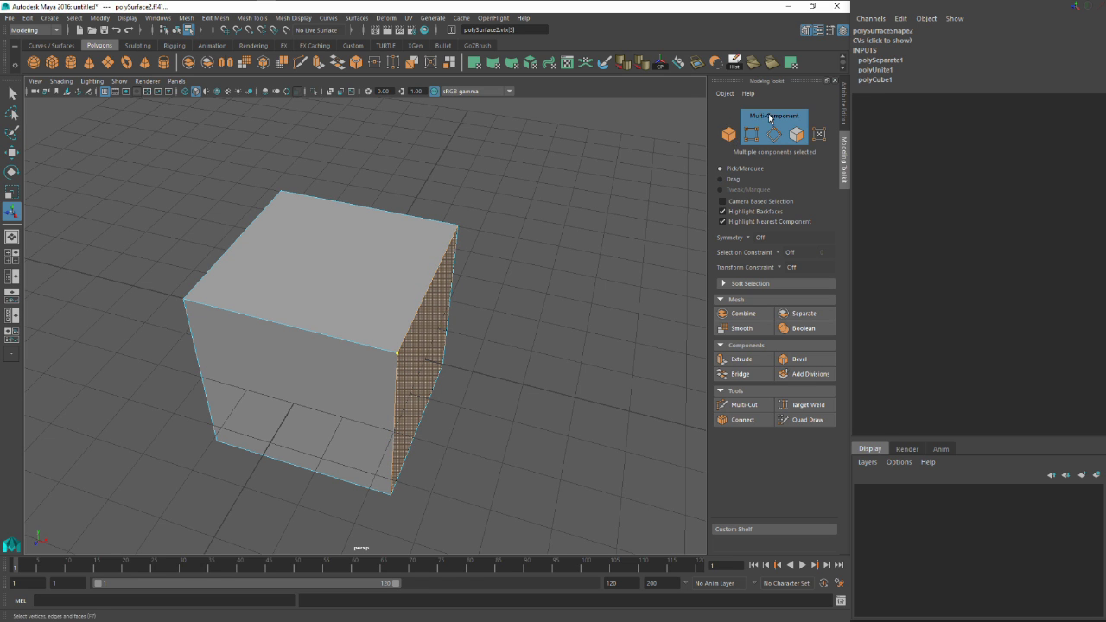
# Step: Return to face selection and select the cube's top face
pyautogui.click(728, 134)
pyautogui.click(751, 136)
pyautogui.click(796, 134)
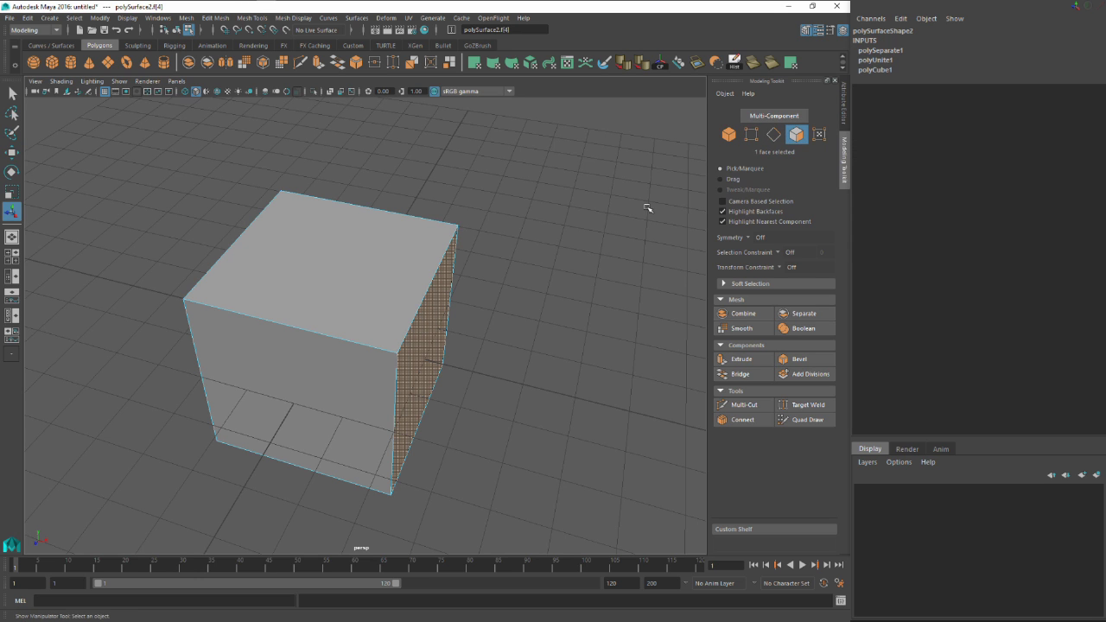
pyautogui.keyDown('alt'); pyautogui.moveTo(478, 291); pyautogui.dragTo(486, 279); pyautogui.keyUp('alt')
pyautogui.click(365, 260)
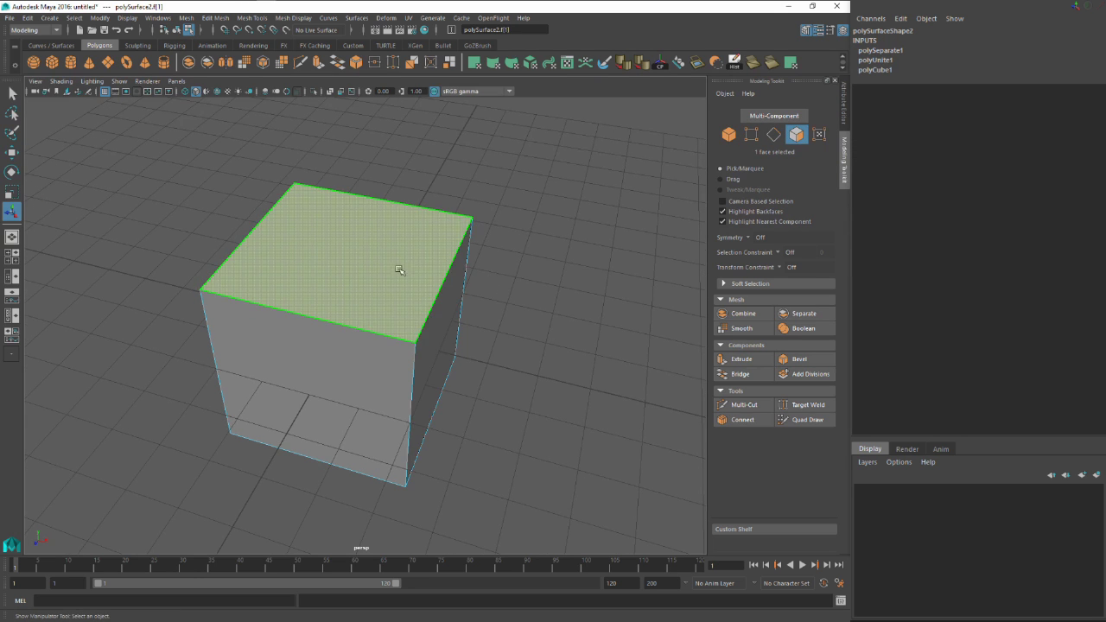
# Step: Choose face mode from the cube's component options and examine the selected top face from several angles
pyautogui.keyDown('alt'); pyautogui.moveTo(400, 270); pyautogui.dragTo(423, 270); pyautogui.keyUp('alt')
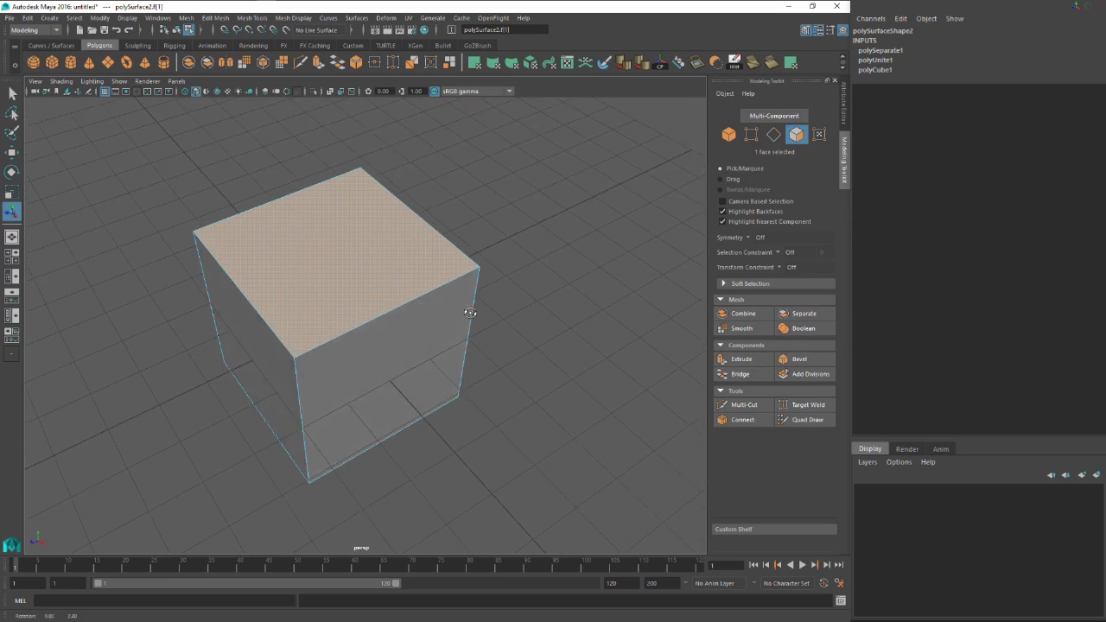
pyautogui.moveTo(469, 308)
pyautogui.keyDown('alt'); pyautogui.mouseDown()
pyautogui.moveTo(483, 322)
pyautogui.moveTo(452, 314)
pyautogui.mouseUp(); pyautogui.keyUp('alt')
pyautogui.rightClick(354, 254)
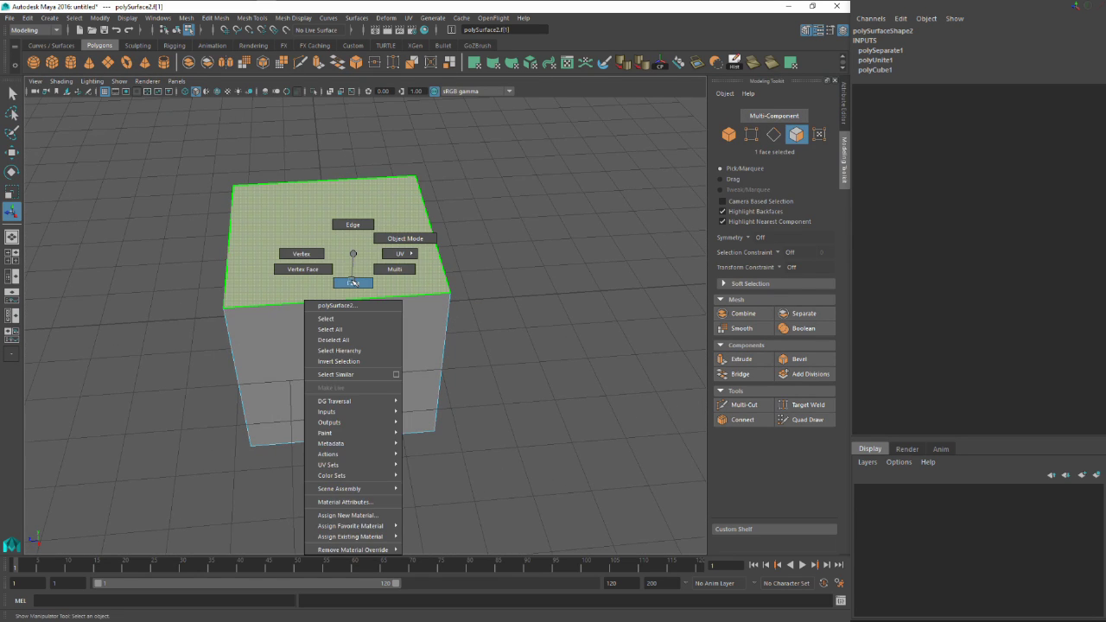
pyautogui.click(353, 282)
pyautogui.keyDown('alt'); pyautogui.moveTo(462, 298); pyautogui.dragTo(586, 301); pyautogui.keyUp('alt')
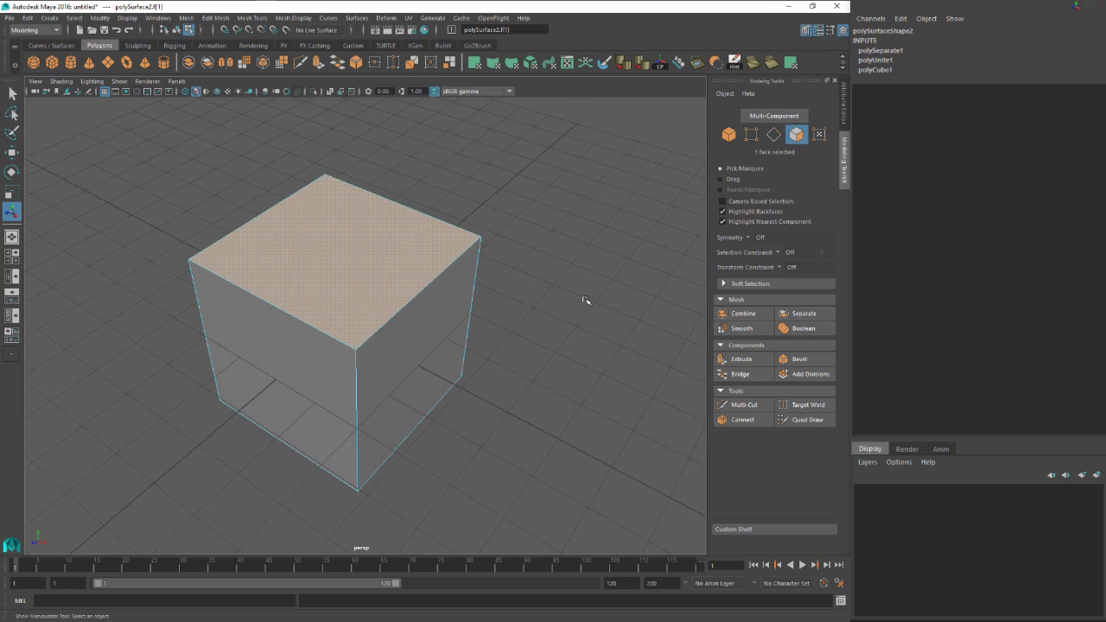
pyautogui.keyDown('alt'); pyautogui.moveTo(488, 286); pyautogui.dragTo(474, 288); pyautogui.keyUp('alt')
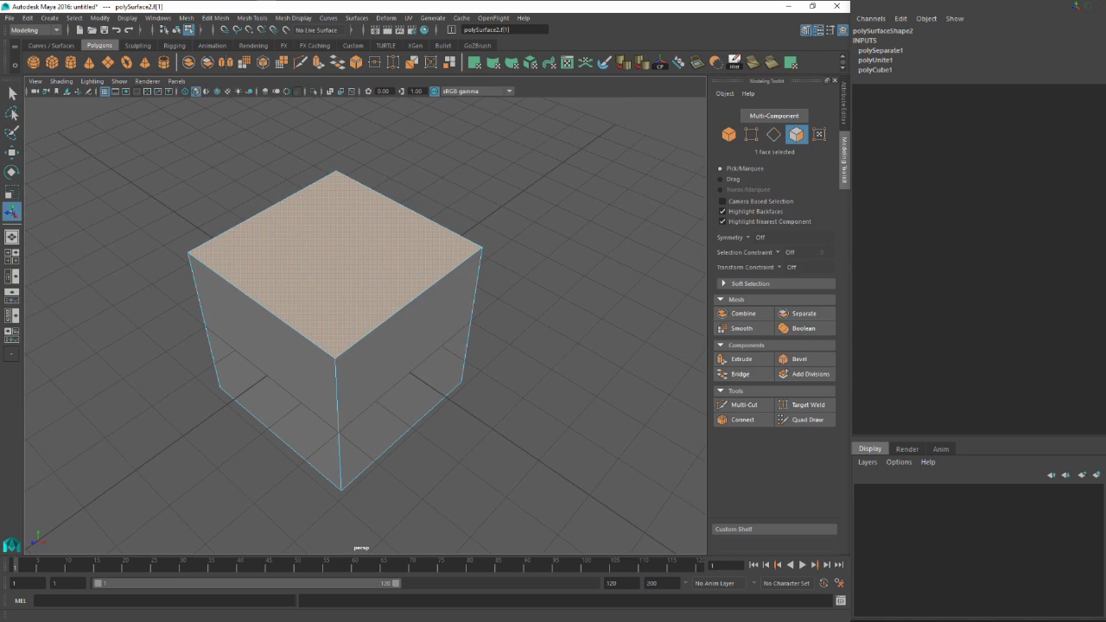
pyautogui.keyDown('alt'); pyautogui.moveTo(583, 326); pyautogui.dragTo(521, 328); pyautogui.keyUp('alt')
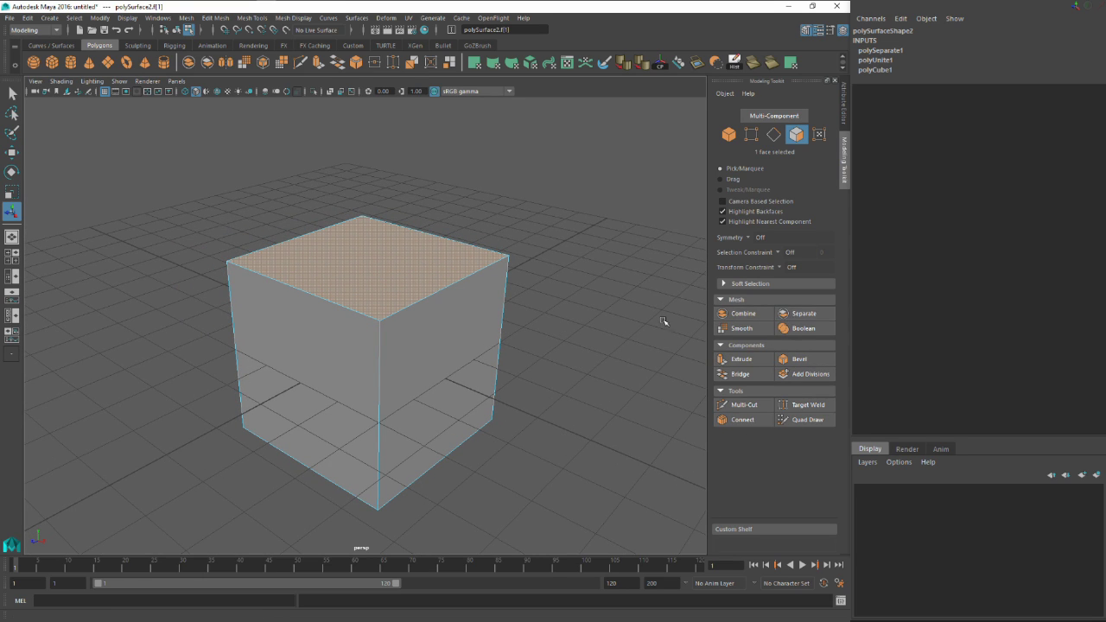
pyautogui.keyDown('alt'); pyautogui.moveTo(493, 311); pyautogui.dragTo(453, 306); pyautogui.keyUp('alt')
# Step: Activate the Select tool in object mode and select the whole cube
pyautogui.press('q')
pyautogui.moveTo(428, 292); pyautogui.dragTo(474, 277, button='right')
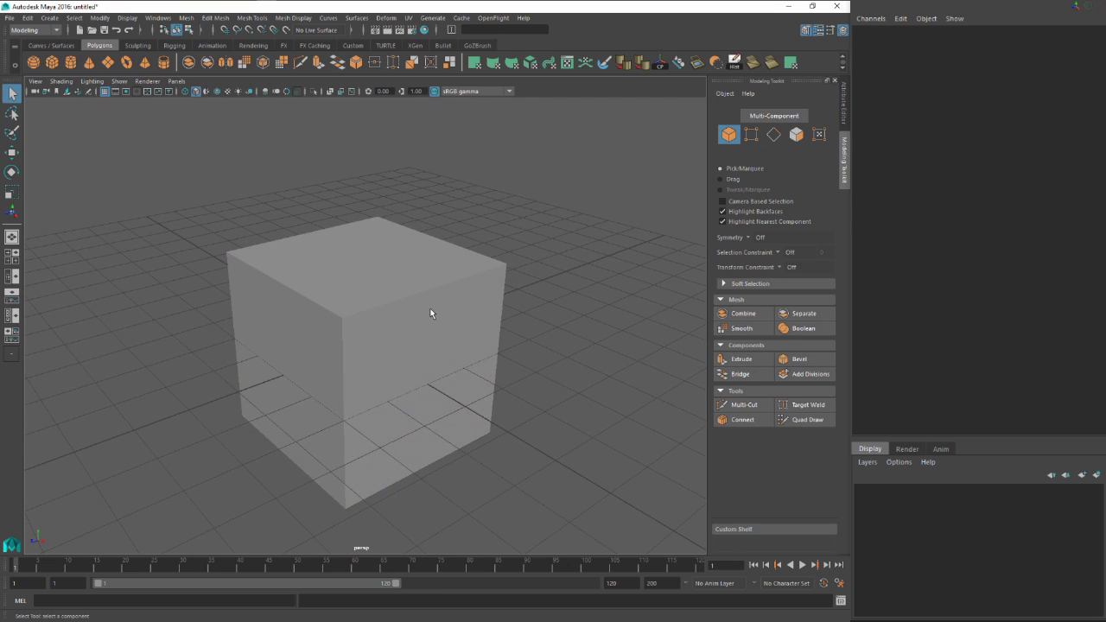
pyautogui.click(431, 309)
pyautogui.keyDown('alt'); pyautogui.moveTo(445, 312); pyautogui.dragTo(449, 320); pyautogui.keyUp('alt')
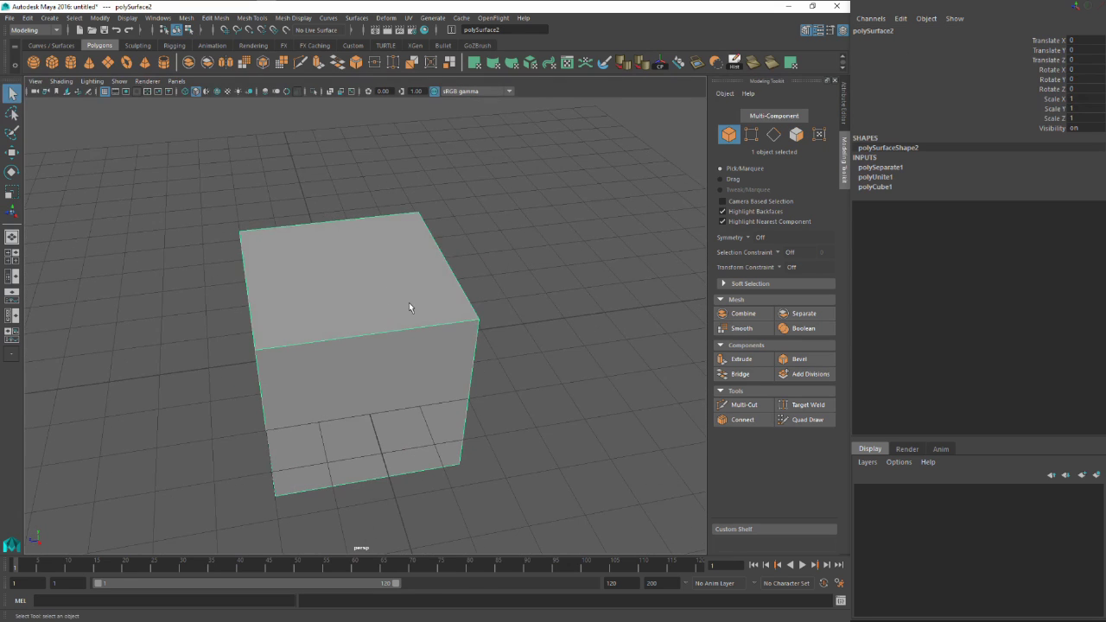
pyautogui.click(803, 330)
# Step: Create a polygon sphere and move it so it partly overlaps the cube's upper corner
pyautogui.click(34, 63)
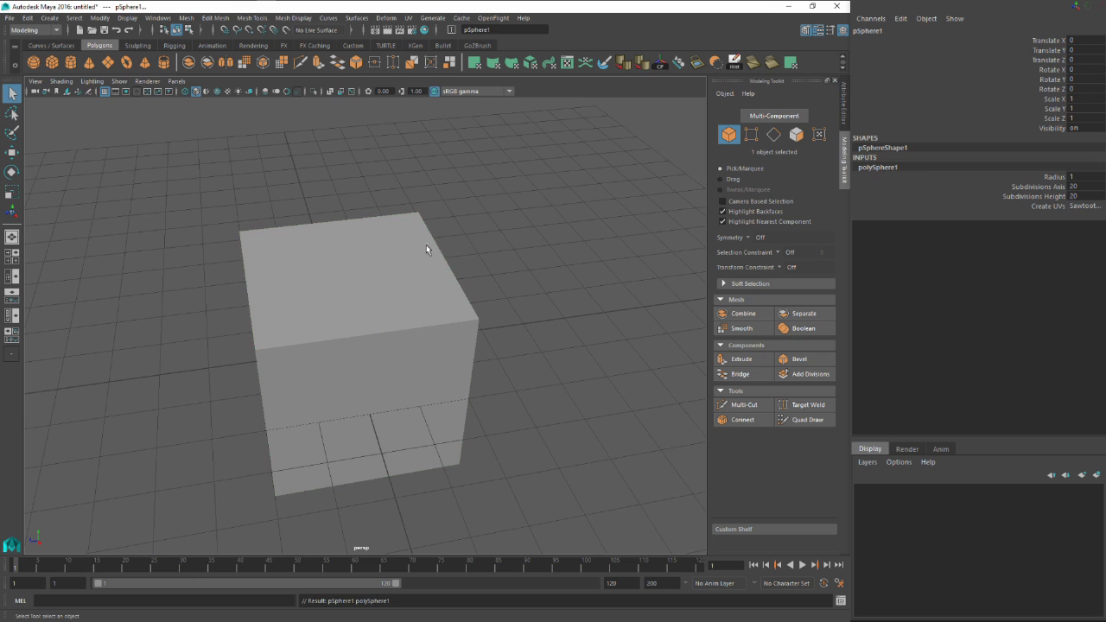
pyautogui.press('w')
pyautogui.moveTo(321, 376); pyautogui.dragTo(424, 324)
pyautogui.moveTo(429, 370); pyautogui.dragTo(418, 408)
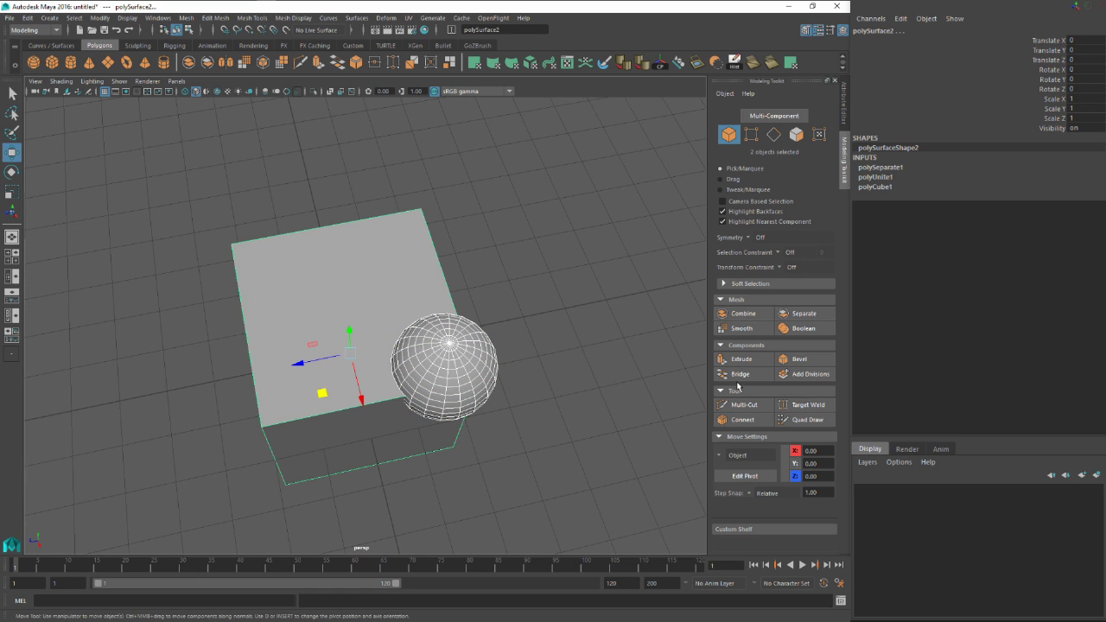
# Step: Apply a Boolean difference to the sphere and cube with Edge classification, and inspect the cut sphere
pyautogui.click(803, 329)
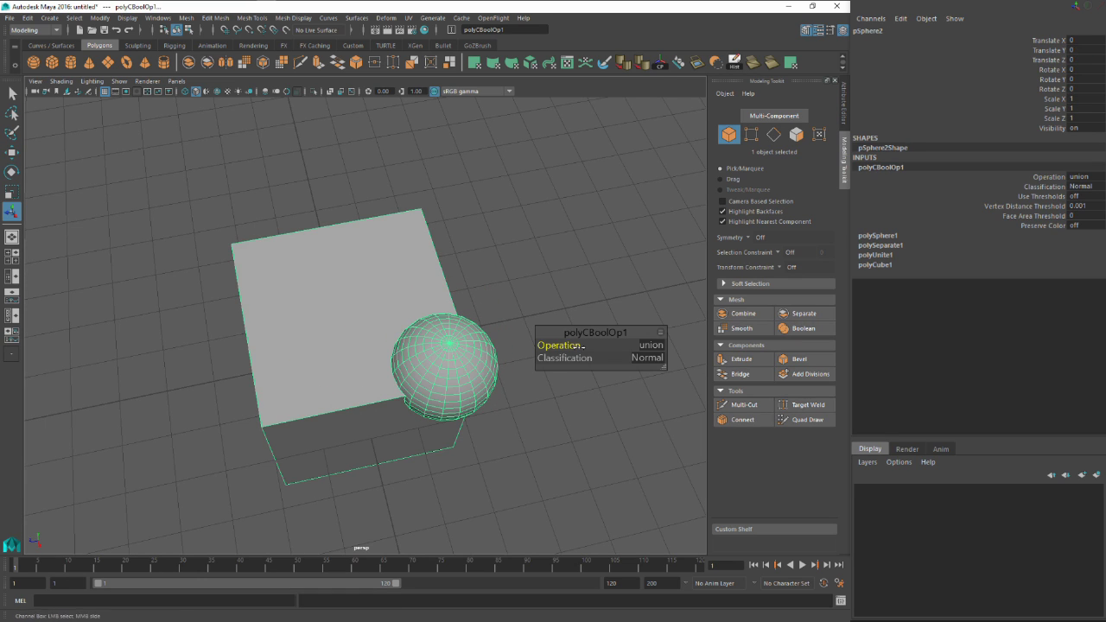
pyautogui.moveTo(577, 347); pyautogui.dragTo(528, 280)
pyautogui.press('f')
pyautogui.keyDown('alt'); pyautogui.moveTo(397, 309); pyautogui.dragTo(363, 320); pyautogui.keyUp('alt')
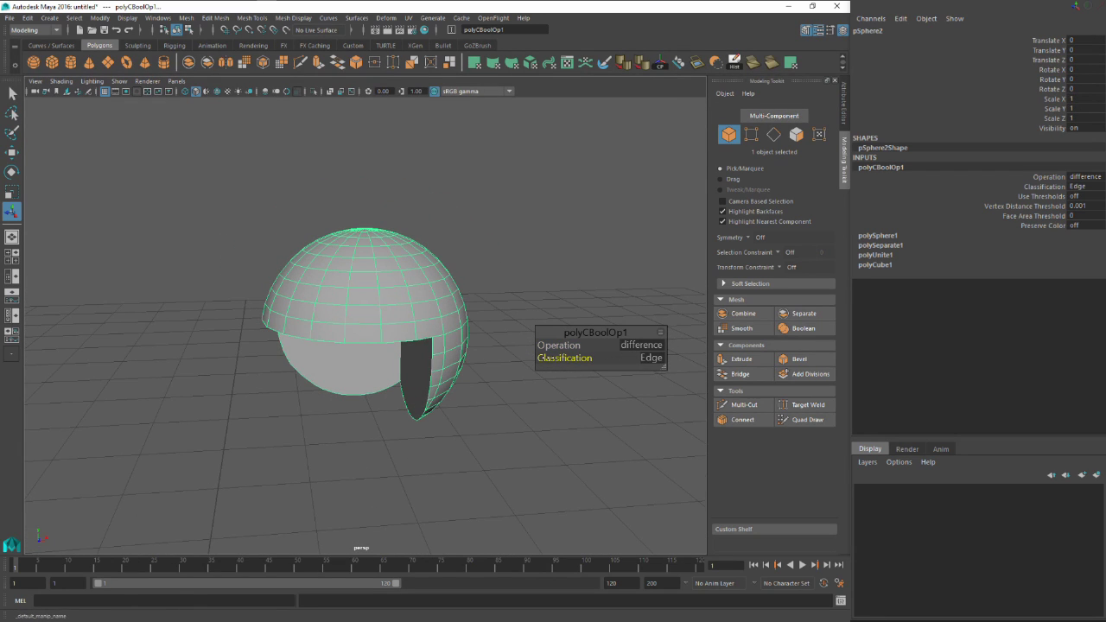
# Step: Undo the Boolean difference on the sphere and cube and clear the selection
pyautogui.moveTo(561, 358); pyautogui.dragTo(531, 361)
pyautogui.hotkey('ctrl', 'z')
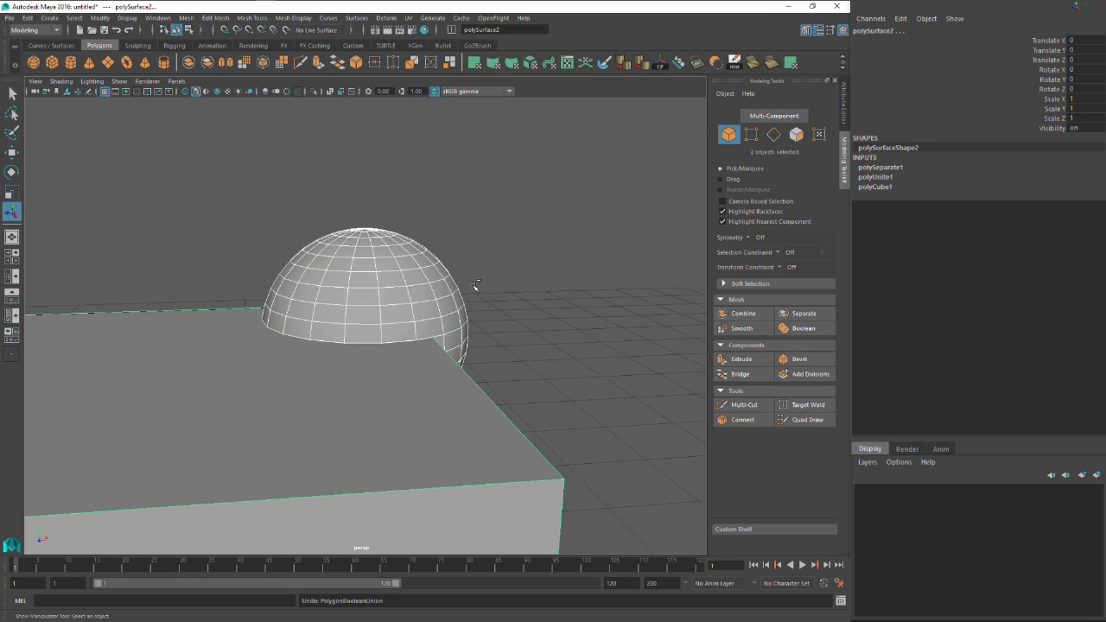
pyautogui.keyDown('alt'); pyautogui.moveTo(475, 322); pyautogui.dragTo(541, 320); pyautogui.keyUp('alt')
pyautogui.click(541, 320)
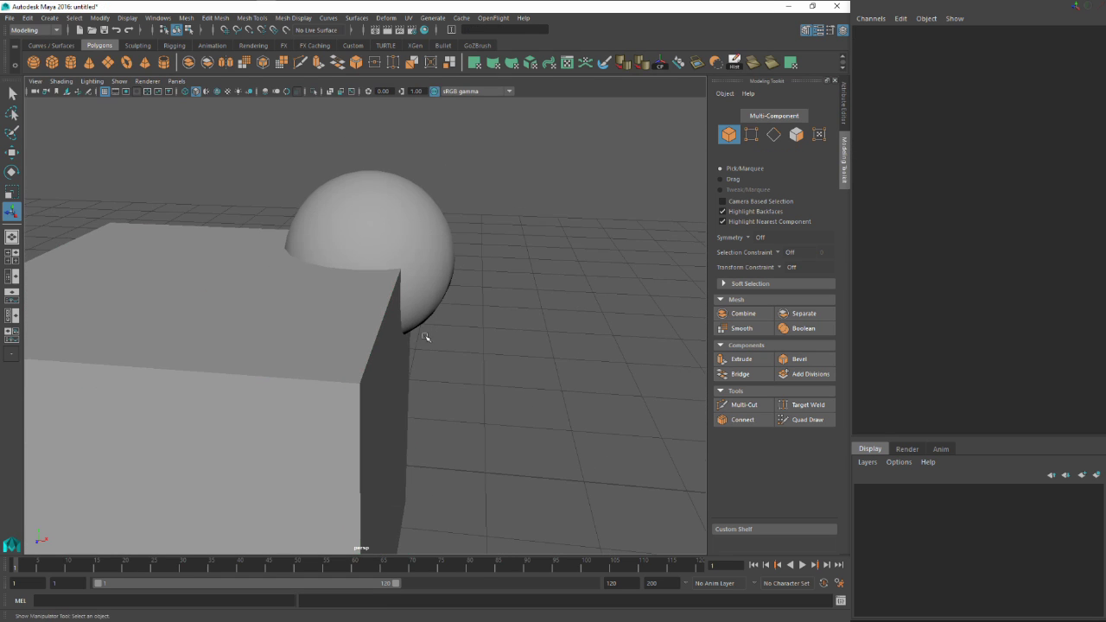
# Step: Apply a Boolean difference with the cube selected first and the sphere second, and inspect the spherical cut in the cube
pyautogui.click(369, 319)
pyautogui.keyDown('shift'); pyautogui.click(418, 216); pyautogui.keyUp('shift')
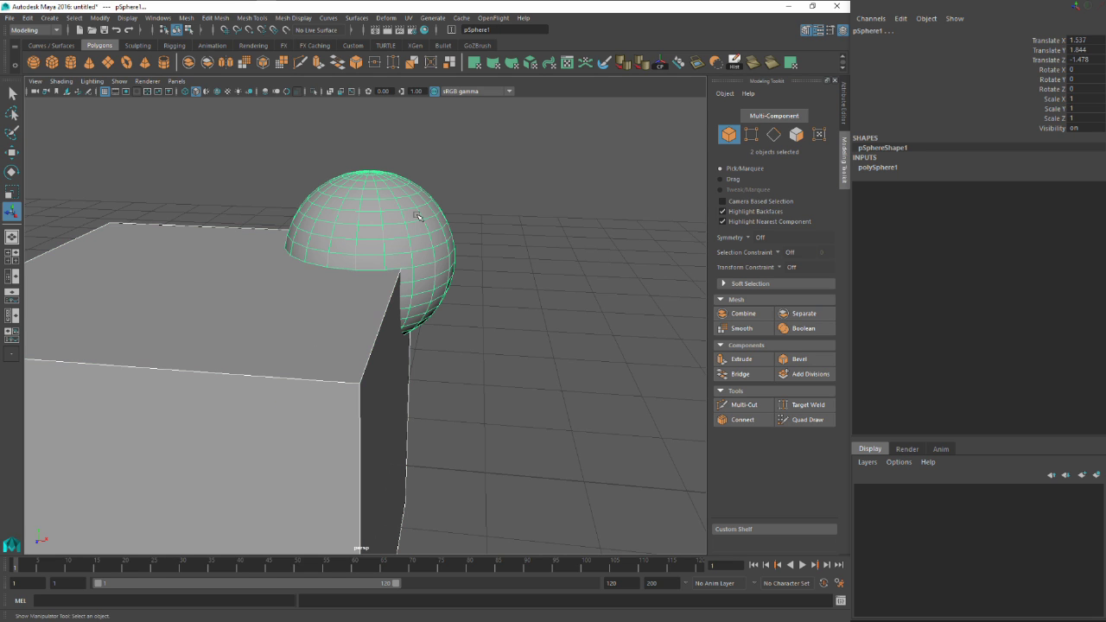
pyautogui.click(800, 328)
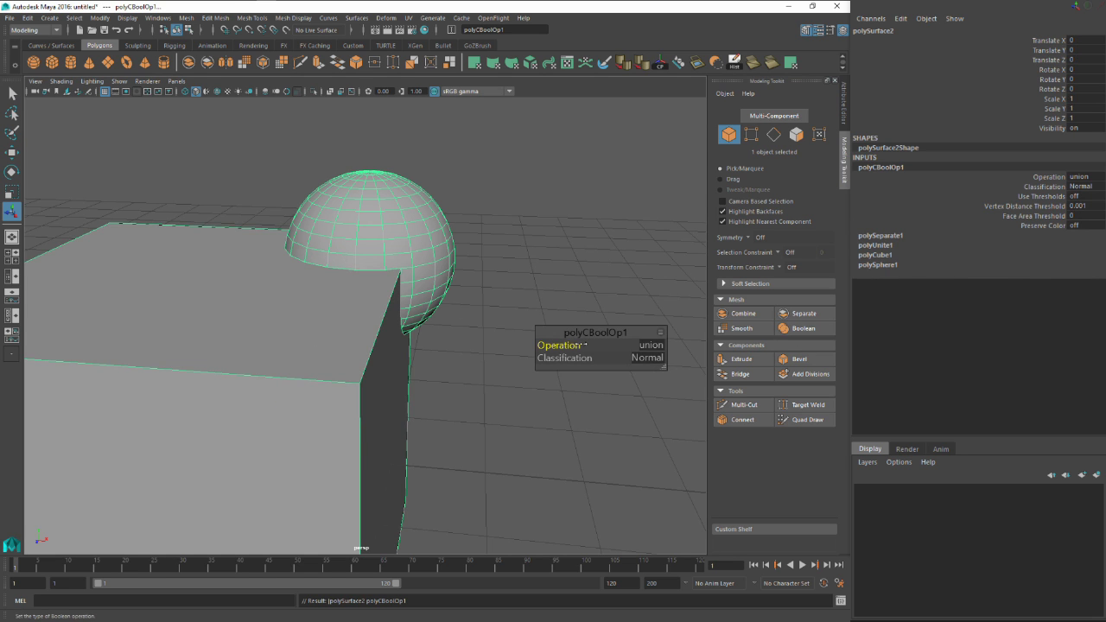
pyautogui.moveTo(560, 346); pyautogui.dragTo(586, 348)
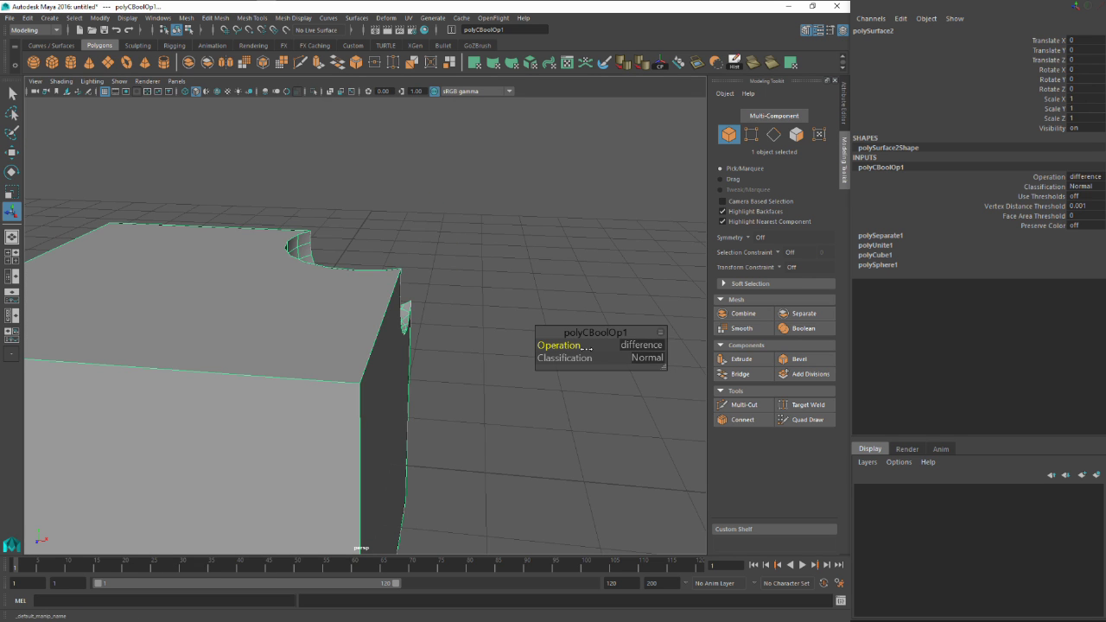
pyautogui.keyDown('alt'); pyautogui.moveTo(490, 320); pyautogui.dragTo(355, 316); pyautogui.keyUp('alt')
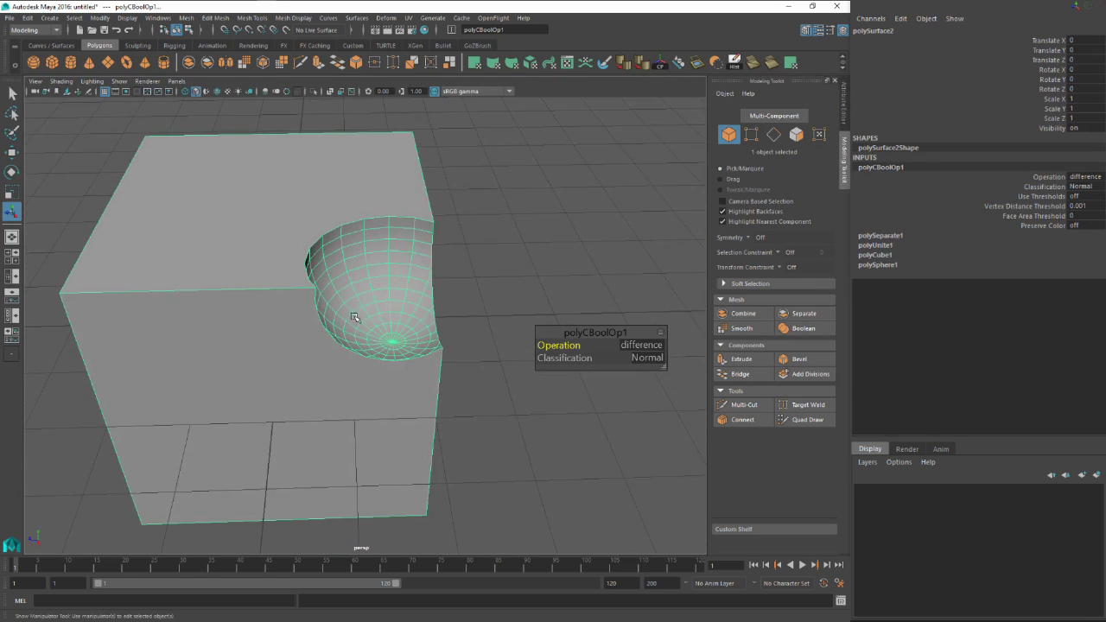
pyautogui.keyDown('alt'); pyautogui.moveTo(356, 316); pyautogui.dragTo(450, 328, button='right'); pyautogui.keyUp('alt')
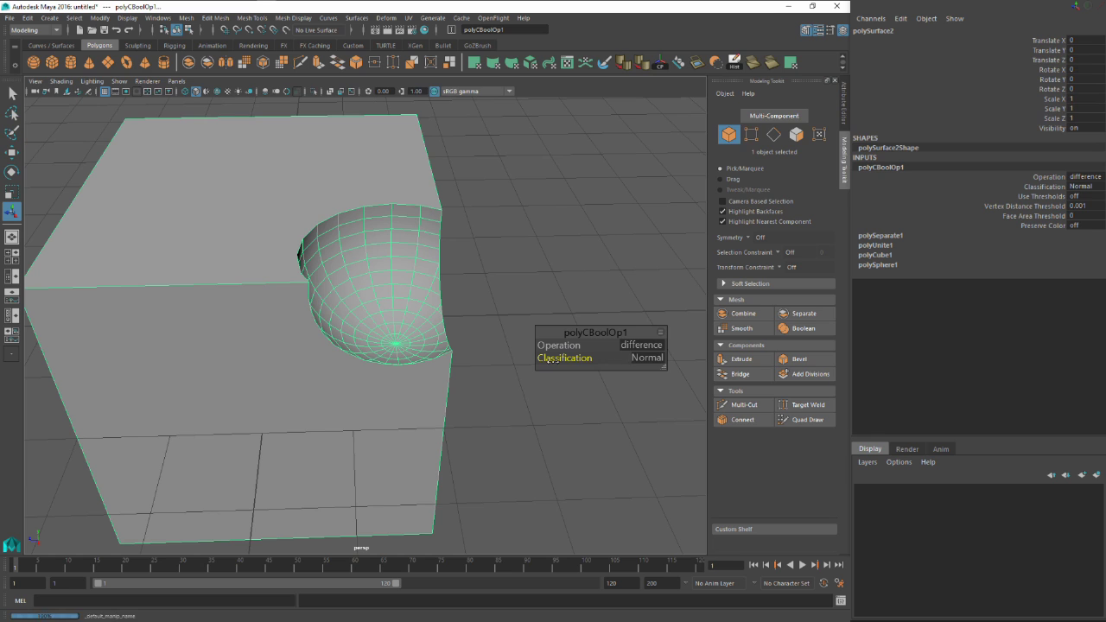
# Step: Try the Edge classification on the cube-and-sphere Boolean, and switch its operation through intersection to union
pyautogui.moveTo(549, 361); pyautogui.dragTo(586, 361)
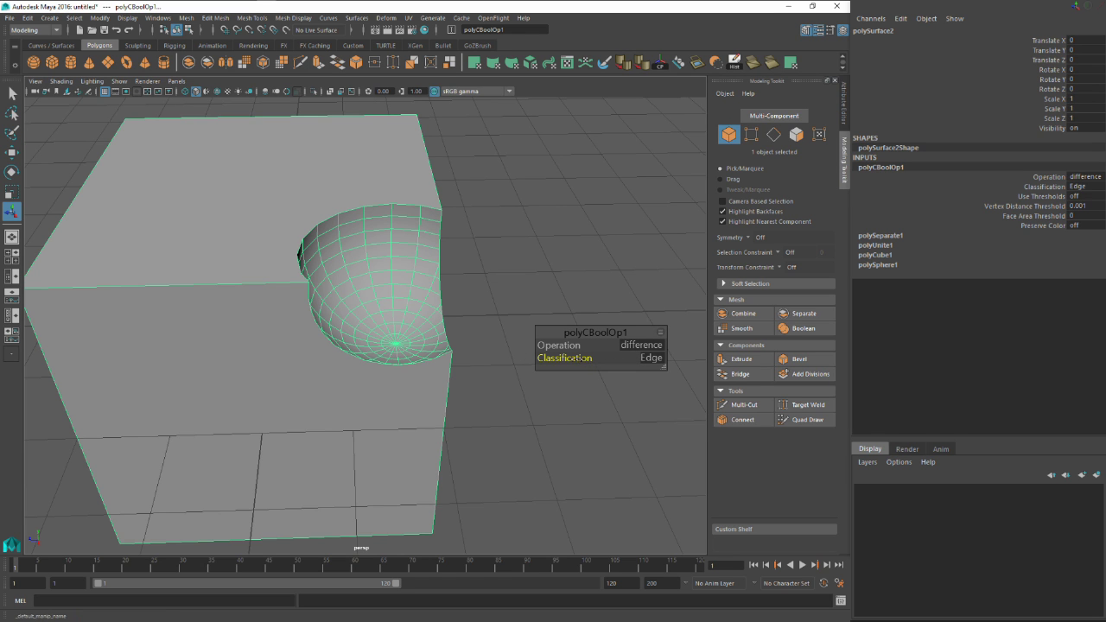
pyautogui.keyDown('alt'); pyautogui.moveTo(398, 238); pyautogui.dragTo(447, 244); pyautogui.keyUp('alt')
pyautogui.keyDown('alt'); pyautogui.moveTo(426, 313); pyautogui.dragTo(419, 281); pyautogui.keyUp('alt')
pyautogui.moveTo(566, 345); pyautogui.dragTo(543, 345)
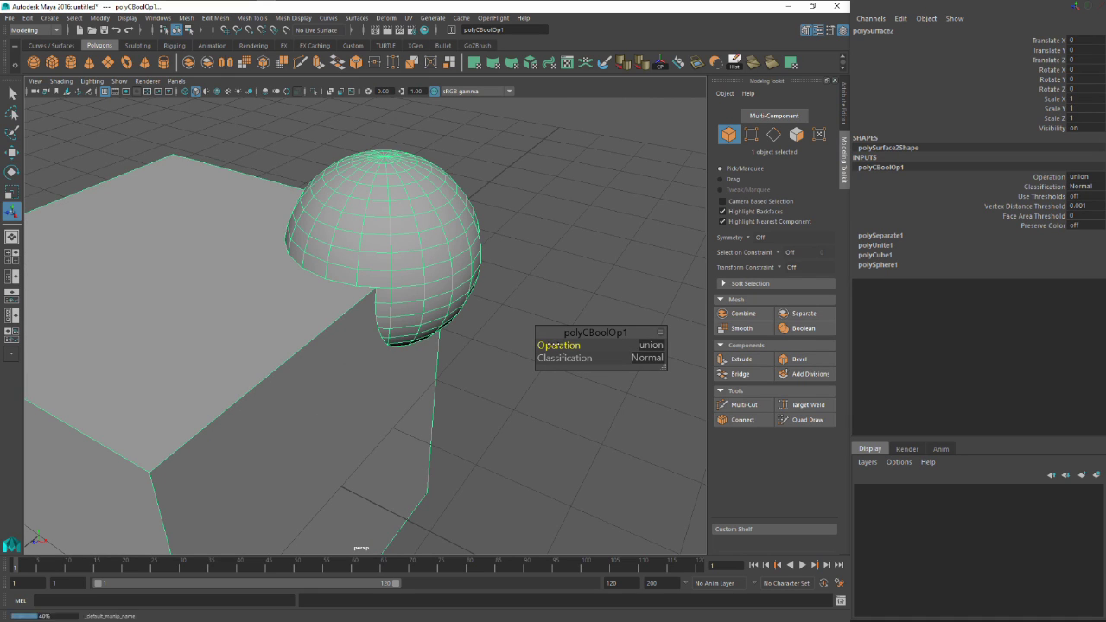
# Step: Undo the cube-and-sphere Boolean along with its operation and classification changes
pyautogui.click(413, 258)
pyautogui.hotkey('ctrl', 'z')
pyautogui.hotkey('ctrl', 'z')
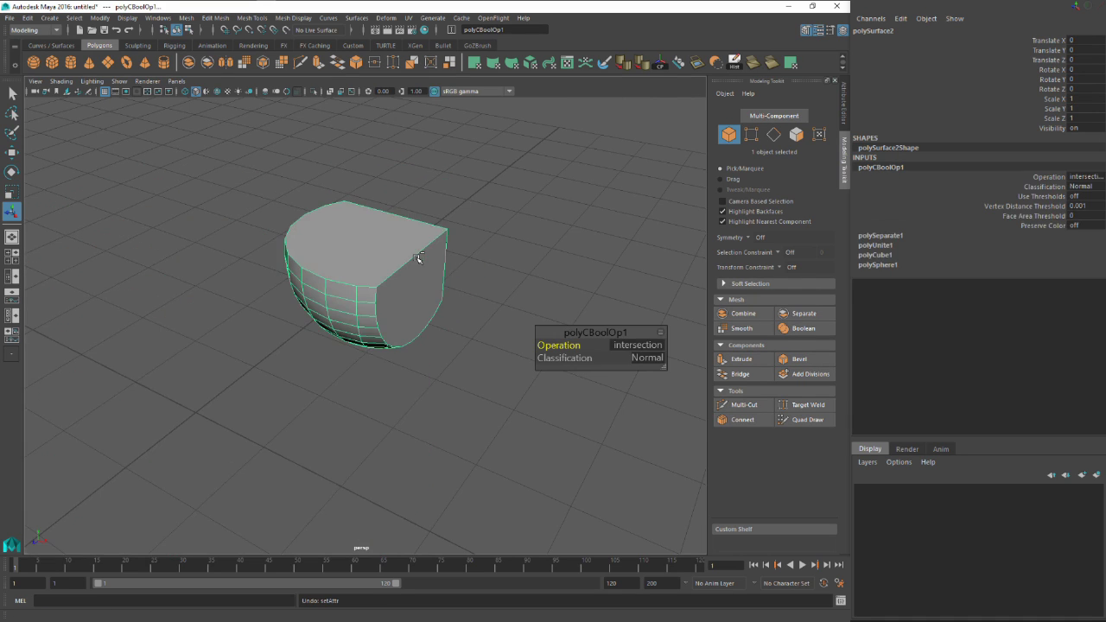
pyautogui.hotkey('ctrl', 'z')
pyautogui.hotkey('ctrl', 'z')
pyautogui.hotkey('ctrl', 'z')
pyautogui.hotkey('ctrl', 'z')
pyautogui.hotkey('ctrl', 'z')
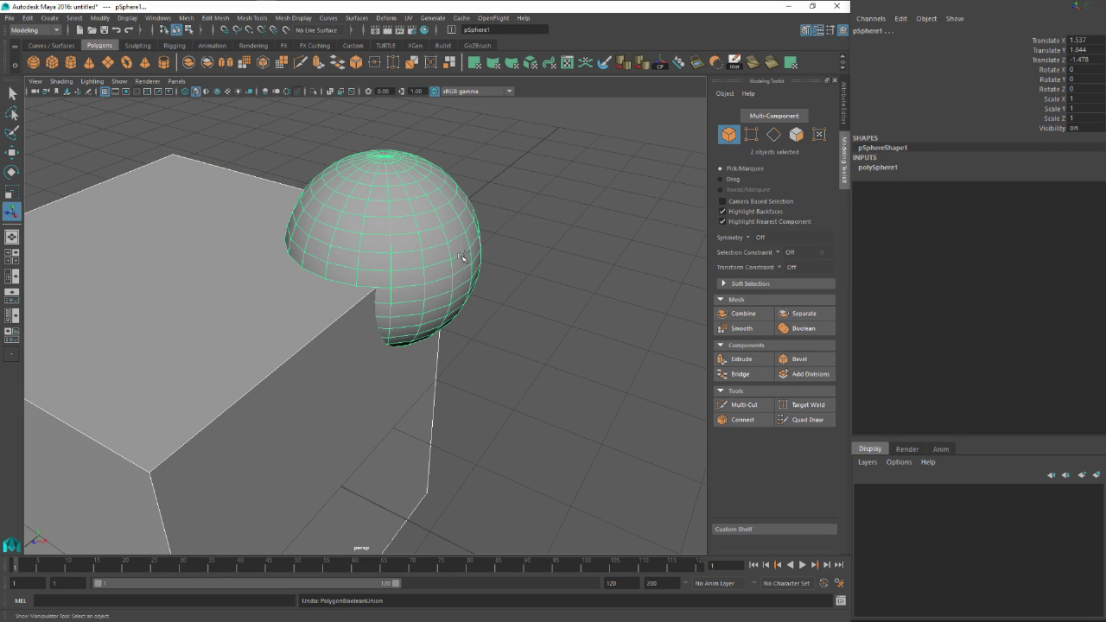
# Step: Select only the sphere and move it along Z to -3.478, clear of the cube
pyautogui.click(474, 273)
pyautogui.moveTo(483, 277)
pyautogui.keyDown('alt'); pyautogui.mouseDown()
pyautogui.moveTo(444, 286)
pyautogui.moveTo(465, 275)
pyautogui.mouseUp(); pyautogui.keyUp('alt')
pyautogui.press('w')
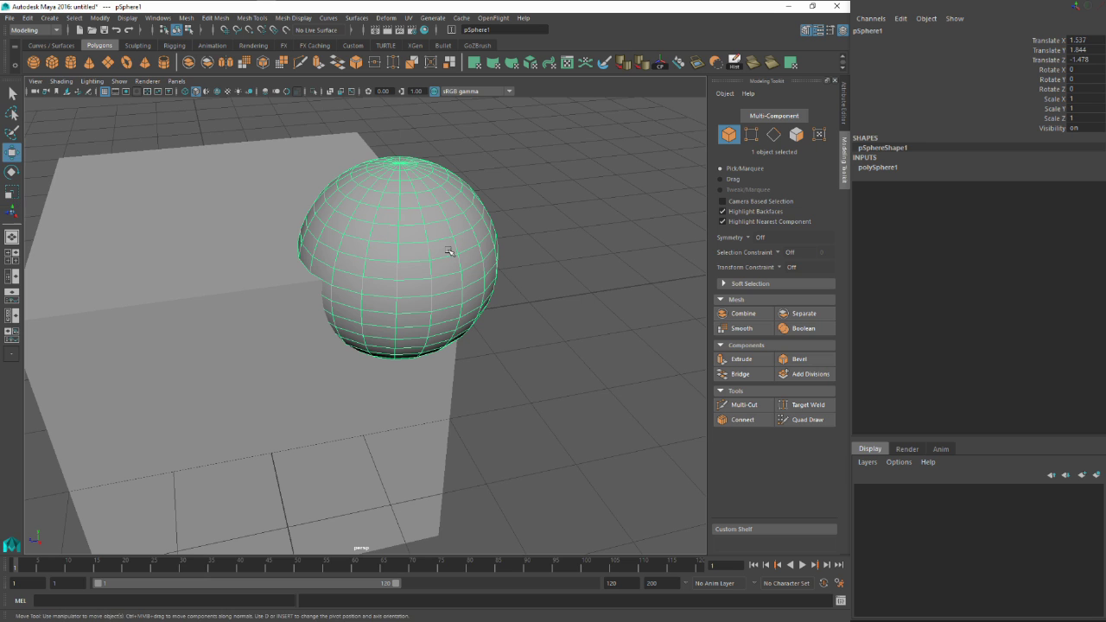
pyautogui.moveTo(366, 267); pyautogui.dragTo(505, 264)
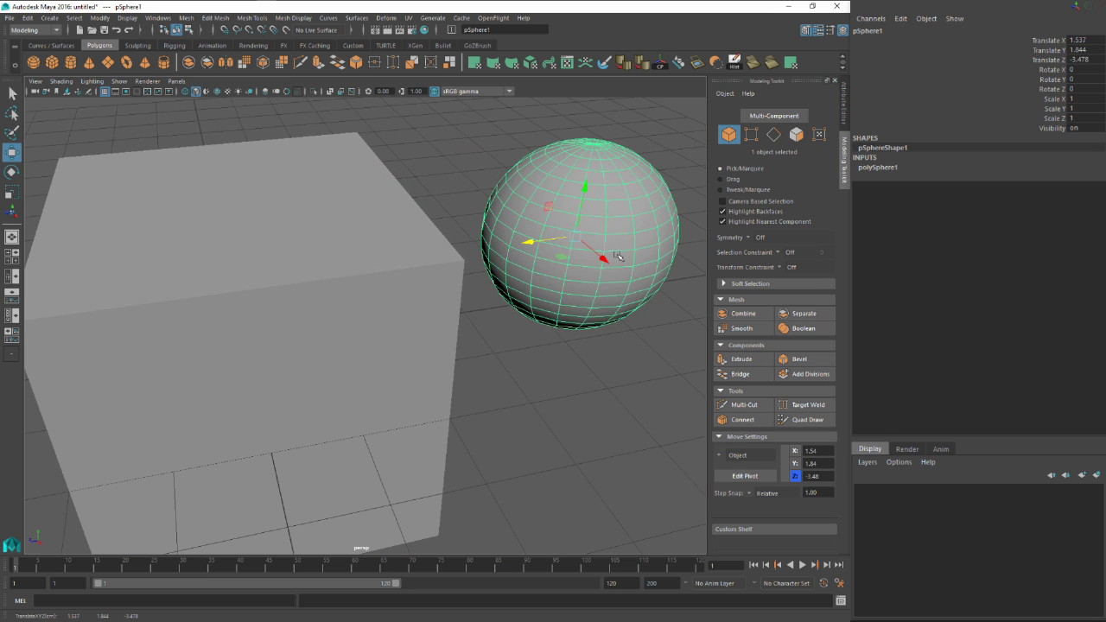
pyautogui.keyDown('alt'); pyautogui.moveTo(619, 256); pyautogui.dragTo(524, 216); pyautogui.keyUp('alt')
# Step: Smooth the sphere's mesh and inspect its denser wireframe from several angles
pyautogui.click(736, 328)
pyautogui.click(587, 260)
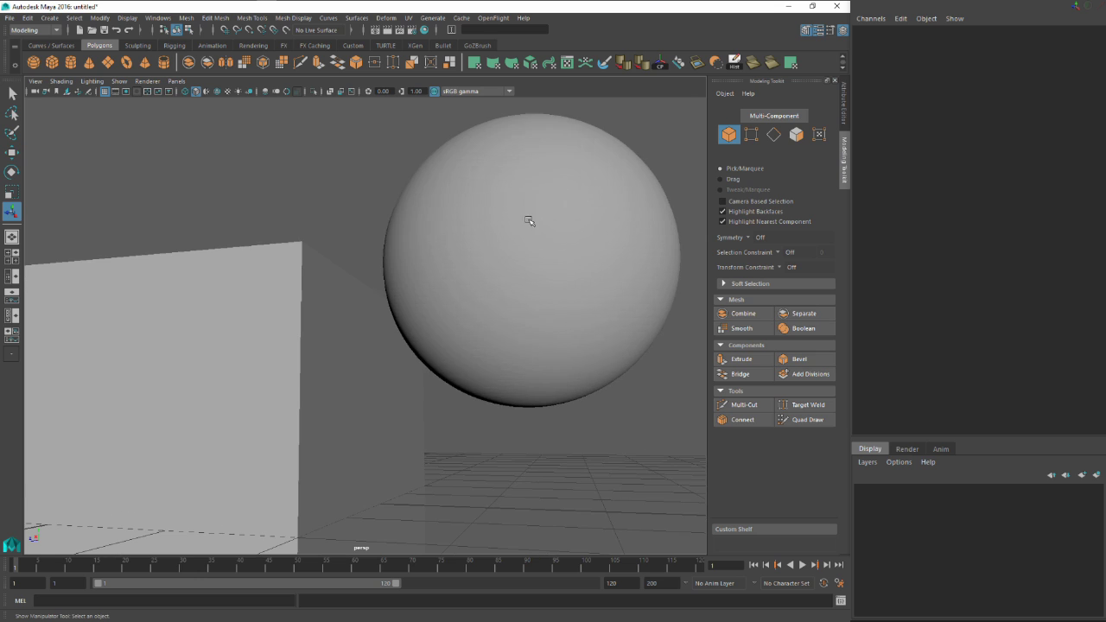
pyautogui.click(578, 239)
pyautogui.keyDown('alt'); pyautogui.moveTo(578, 239); pyautogui.dragTo(471, 313); pyautogui.keyUp('alt')
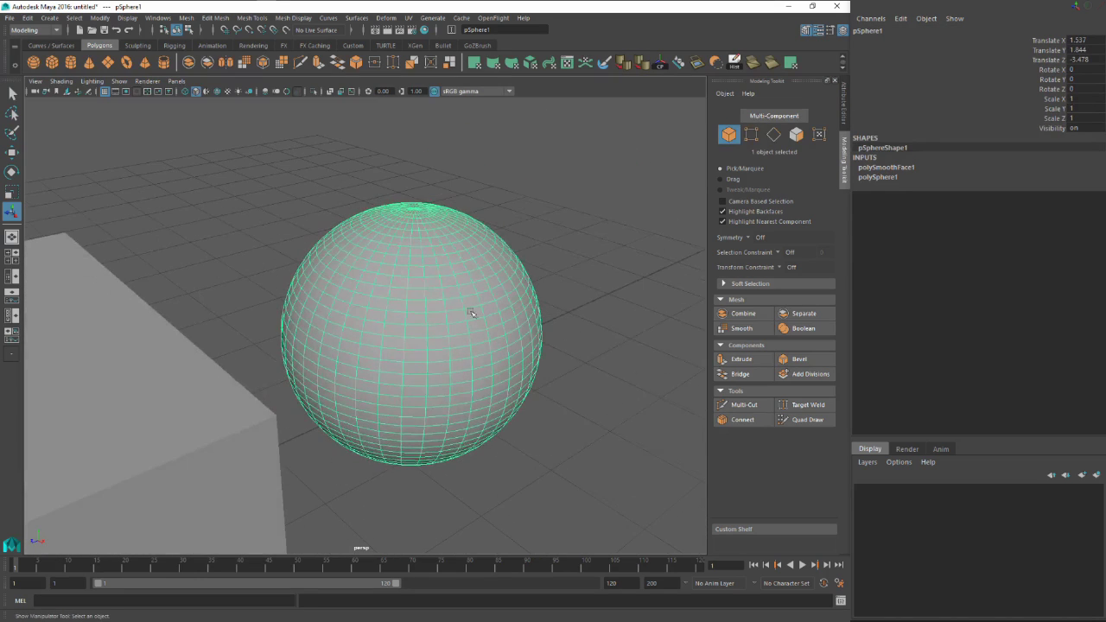
pyautogui.keyDown('alt'); pyautogui.moveTo(429, 298); pyautogui.dragTo(594, 305, button='right'); pyautogui.keyUp('alt')
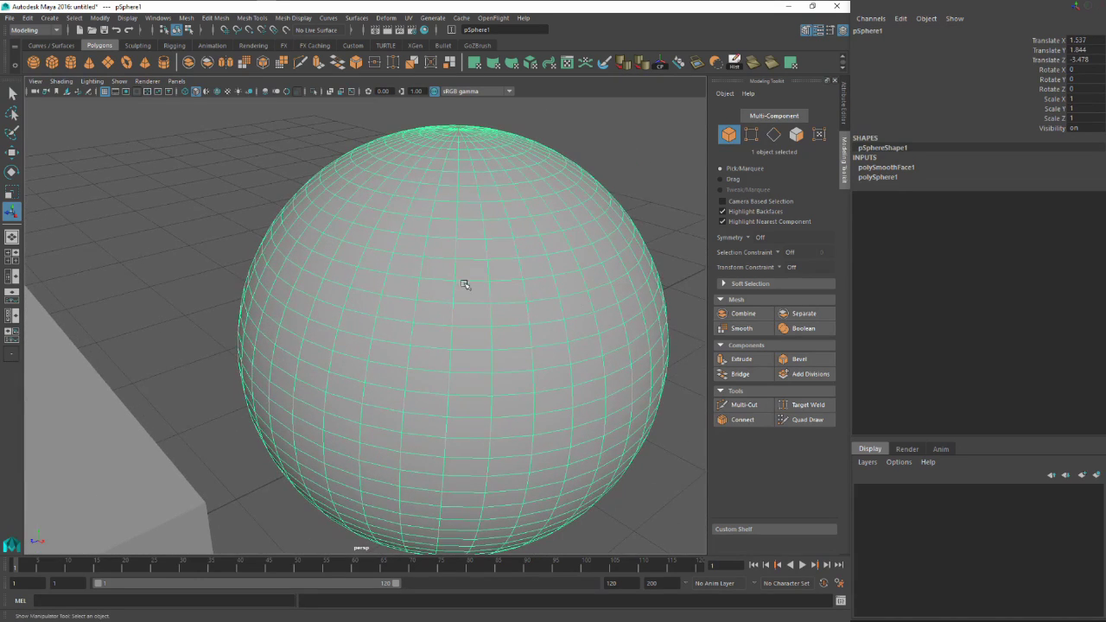
pyautogui.keyDown('alt'); pyautogui.moveTo(501, 335); pyautogui.dragTo(374, 311, button='right'); pyautogui.keyUp('alt')
pyautogui.keyDown('alt'); pyautogui.moveTo(374, 310); pyautogui.dragTo(516, 256, button='middle'); pyautogui.keyUp('alt')
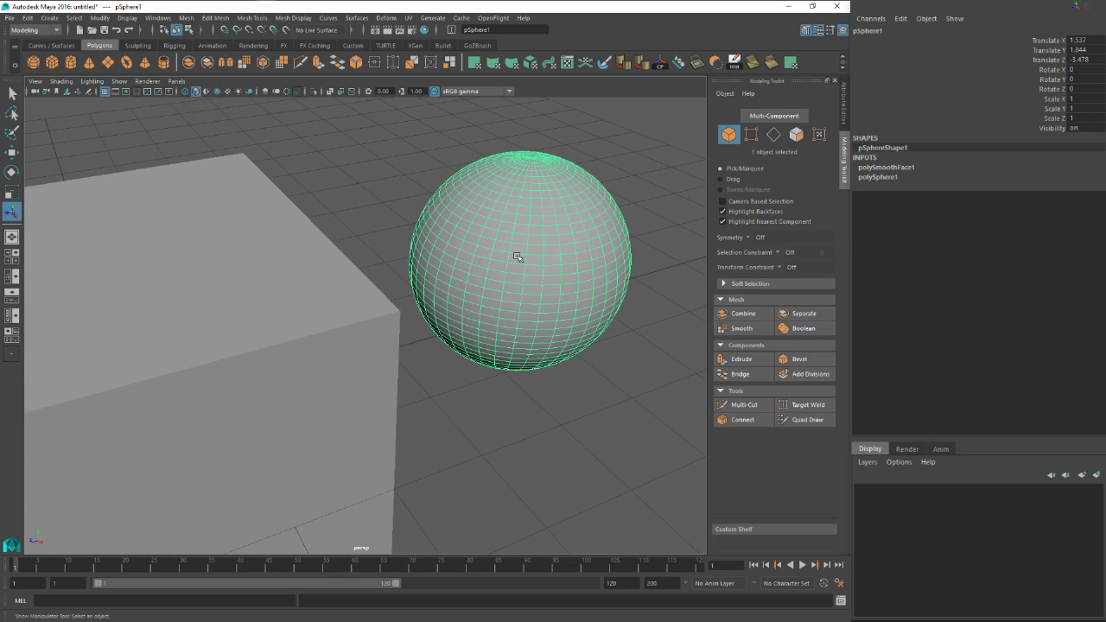
# Step: Undo the sphere's smoothing and its move away from the cube
pyautogui.hotkey('ctrl', 'z')
pyautogui.hotkey('ctrl', 'z')
pyautogui.hotkey('ctrl', 'z')
pyautogui.hotkey('ctrl', 'z')
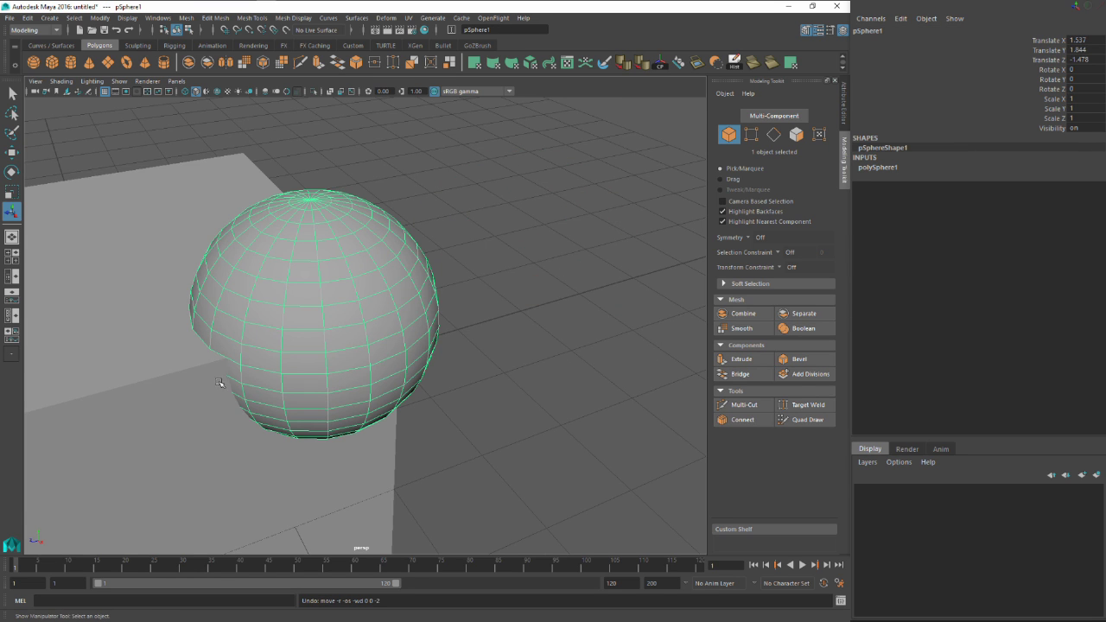
# Step: Select the cube first and the sphere second, and apply a Boolean difference that subtracts the sphere from the cube
pyautogui.keyDown('alt'); pyautogui.moveTo(219, 382); pyautogui.dragTo(373, 280, button='middle'); pyautogui.keyUp('alt')
pyautogui.keyDown('shift'); pyautogui.click(513, 200); pyautogui.keyUp('shift')
pyautogui.keyDown('shift'); pyautogui.click(513, 200); pyautogui.keyUp('shift')
pyautogui.keyDown('shift'); pyautogui.click(368, 278); pyautogui.keyUp('shift')
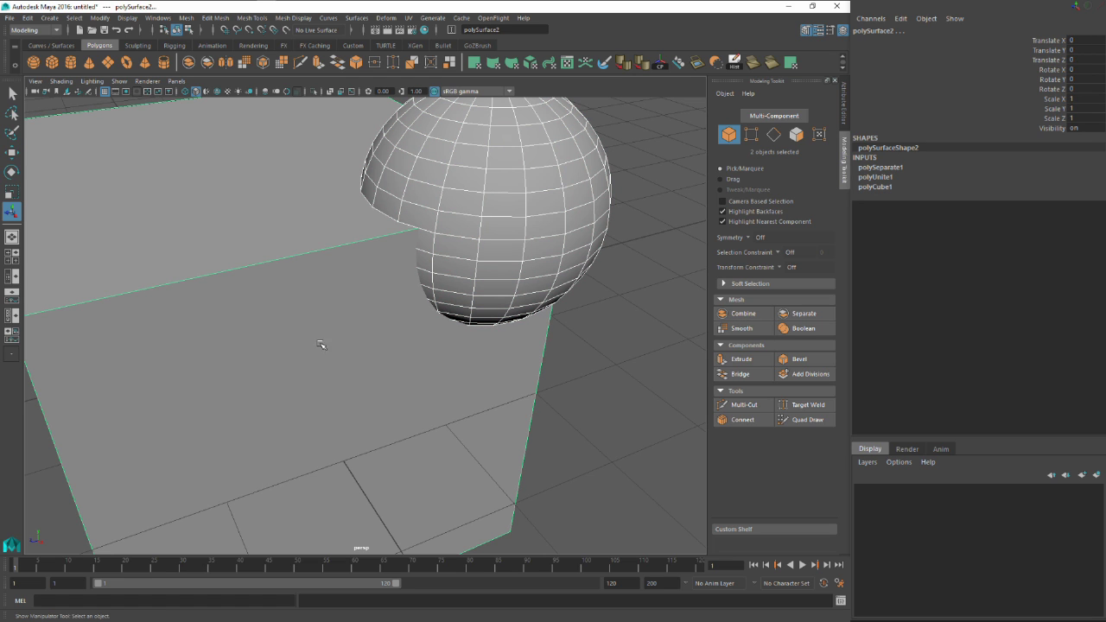
pyautogui.keyDown('shift'); pyautogui.click(472, 206); pyautogui.keyUp('shift')
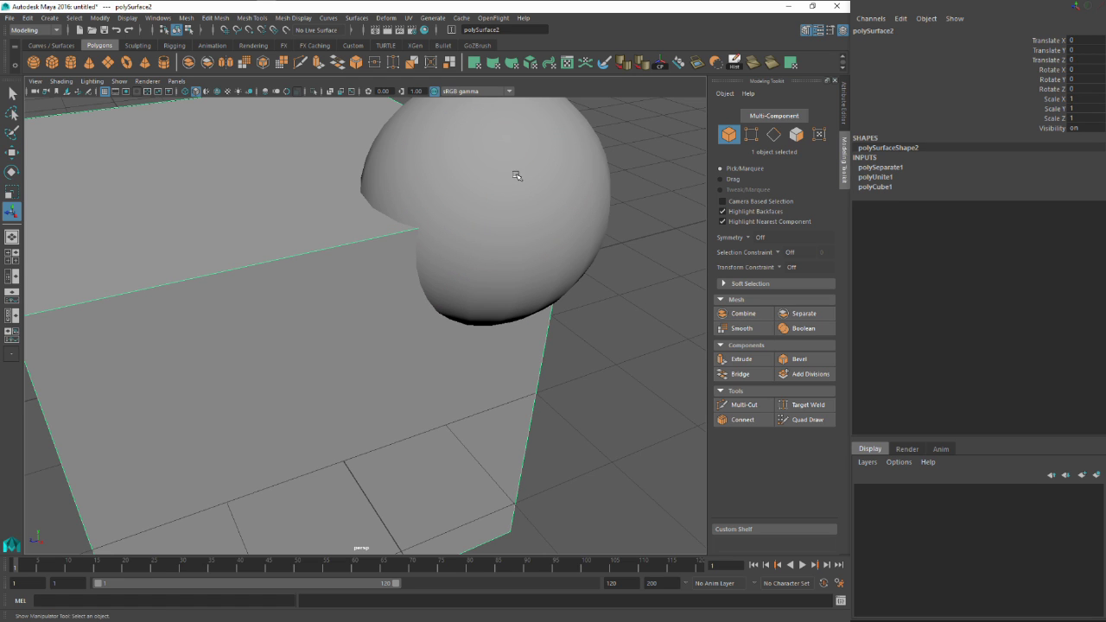
pyautogui.click(460, 225)
pyautogui.click(285, 369)
pyautogui.keyDown('shift'); pyautogui.click(550, 157); pyautogui.keyUp('shift')
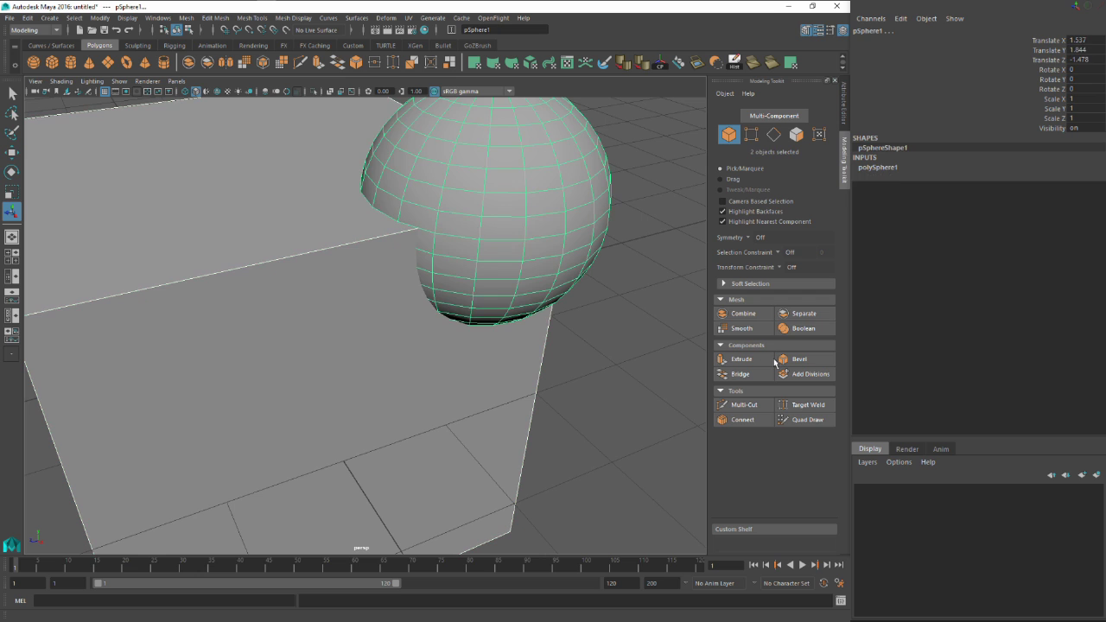
pyautogui.click(802, 328)
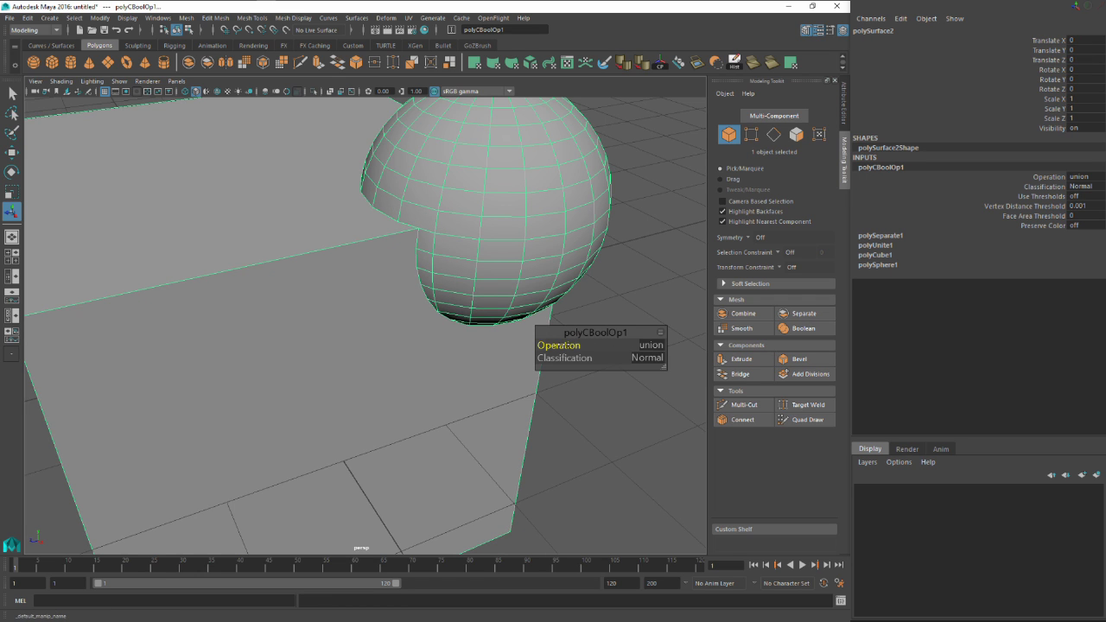
pyautogui.moveTo(584, 345); pyautogui.dragTo(440, 335)
pyautogui.moveTo(415, 242); pyautogui.dragTo(475, 216, button='right')
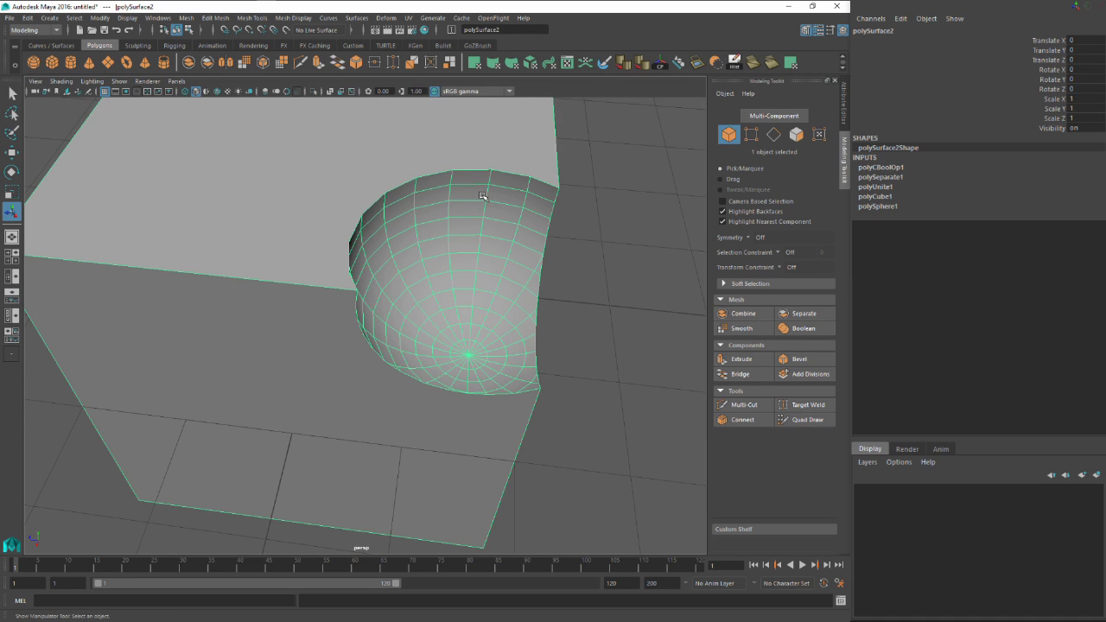
pyautogui.click(671, 213)
pyautogui.click(414, 273)
# Step: Switch the cut cube to vertex mode, select a vertex on the cut's upper rim and frame it
pyautogui.keyDown('alt'); pyautogui.moveTo(409, 336); pyautogui.dragTo(428, 238); pyautogui.keyUp('alt')
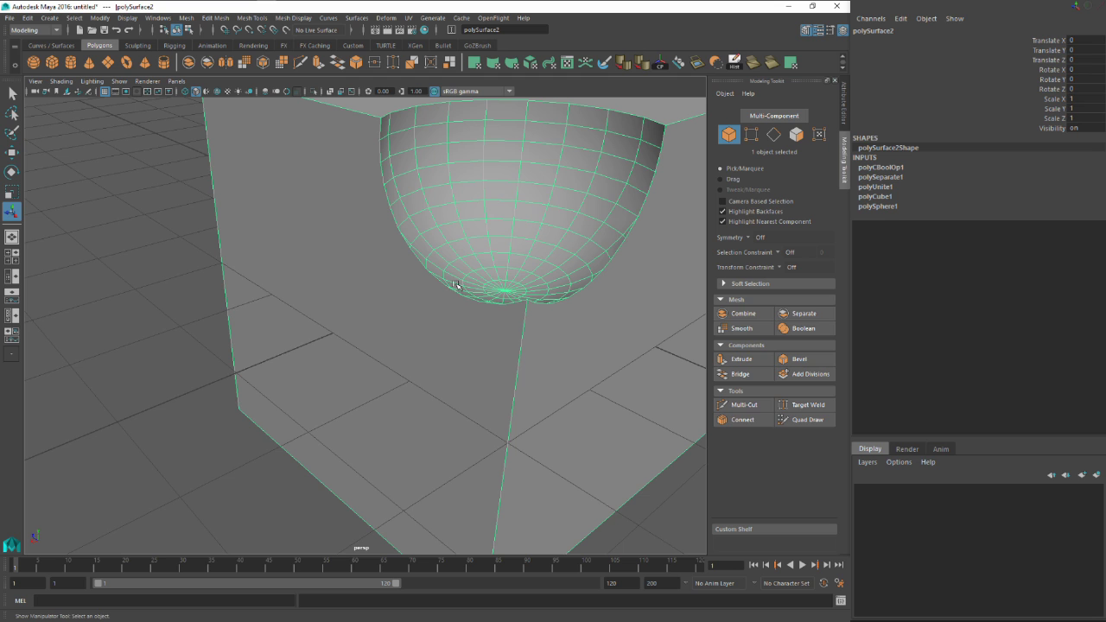
pyautogui.moveTo(457, 286)
pyautogui.keyDown('alt'); pyautogui.mouseDown()
pyautogui.moveTo(470, 289)
pyautogui.moveTo(454, 301)
pyautogui.mouseUp(); pyautogui.keyUp('alt')
pyautogui.keyDown('alt'); pyautogui.moveTo(455, 301); pyautogui.dragTo(426, 285, button='middle'); pyautogui.keyUp('alt')
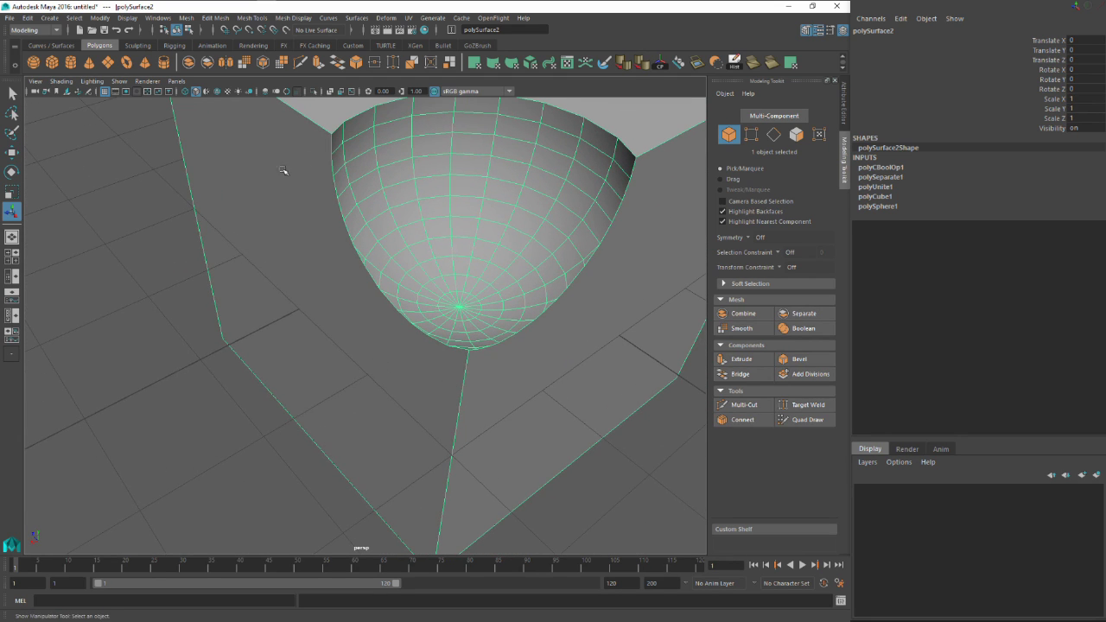
pyautogui.keyDown('alt'); pyautogui.moveTo(423, 209); pyautogui.dragTo(390, 279); pyautogui.keyUp('alt')
pyautogui.moveTo(386, 256); pyautogui.dragTo(369, 256, button='right')
pyautogui.click(371, 253)
pyautogui.keyDown('alt'); pyautogui.moveTo(386, 250); pyautogui.dragTo(333, 245); pyautogui.keyUp('alt')
pyautogui.press('f')
pyautogui.keyDown('alt'); pyautogui.moveTo(432, 240); pyautogui.dragTo(363, 239); pyautogui.keyUp('alt')
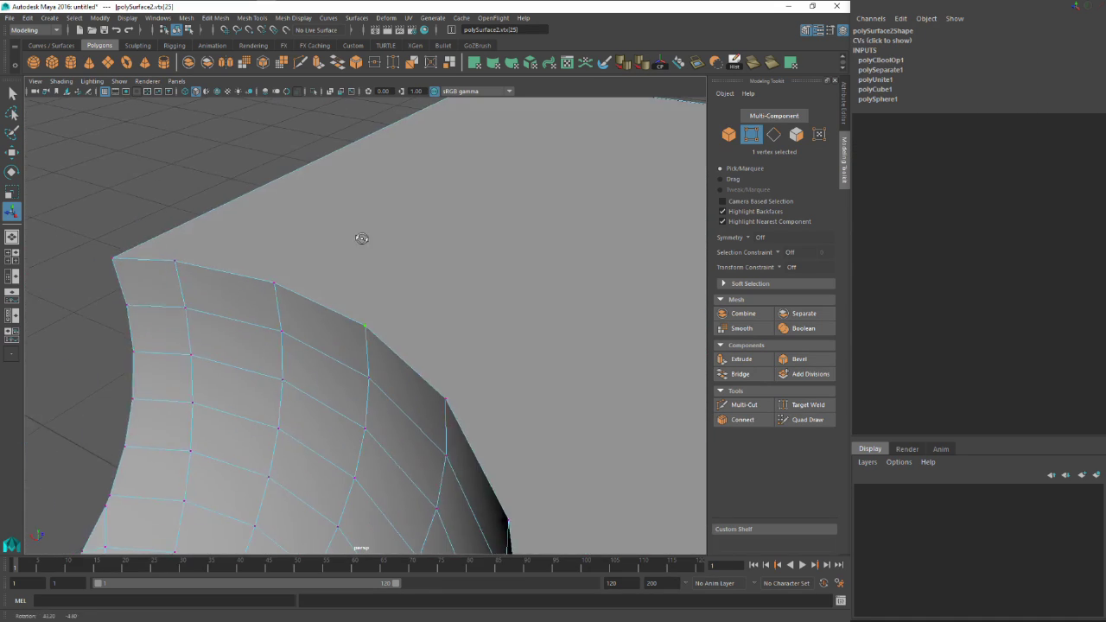
pyautogui.keyDown('alt'); pyautogui.moveTo(363, 239); pyautogui.dragTo(229, 266, button='right'); pyautogui.keyUp('alt')
pyautogui.moveTo(458, 333)
pyautogui.keyDown('alt'); pyautogui.mouseDown()
pyautogui.moveTo(427, 311)
pyautogui.moveTo(470, 313)
pyautogui.mouseUp(); pyautogui.keyUp('alt')
# Step: Try moving the selected rim vertex, undo the move, and select the neighbouring rim vertex
pyautogui.press('w')
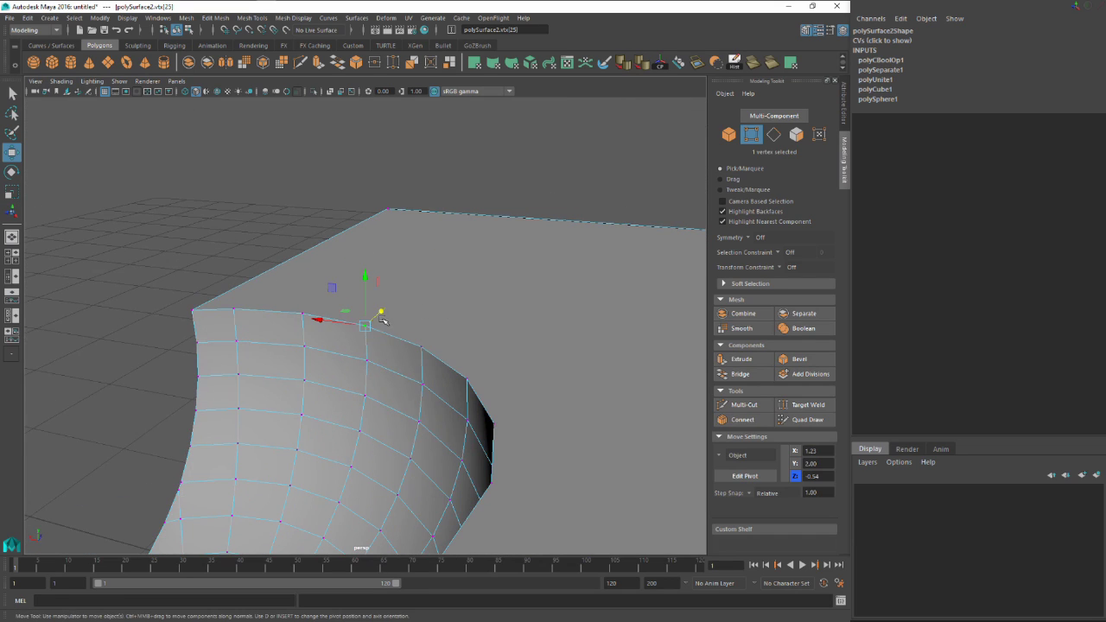
pyautogui.moveTo(366, 327); pyautogui.dragTo(435, 308)
pyautogui.hotkey('ctrl', 'z')
pyautogui.click(422, 348)
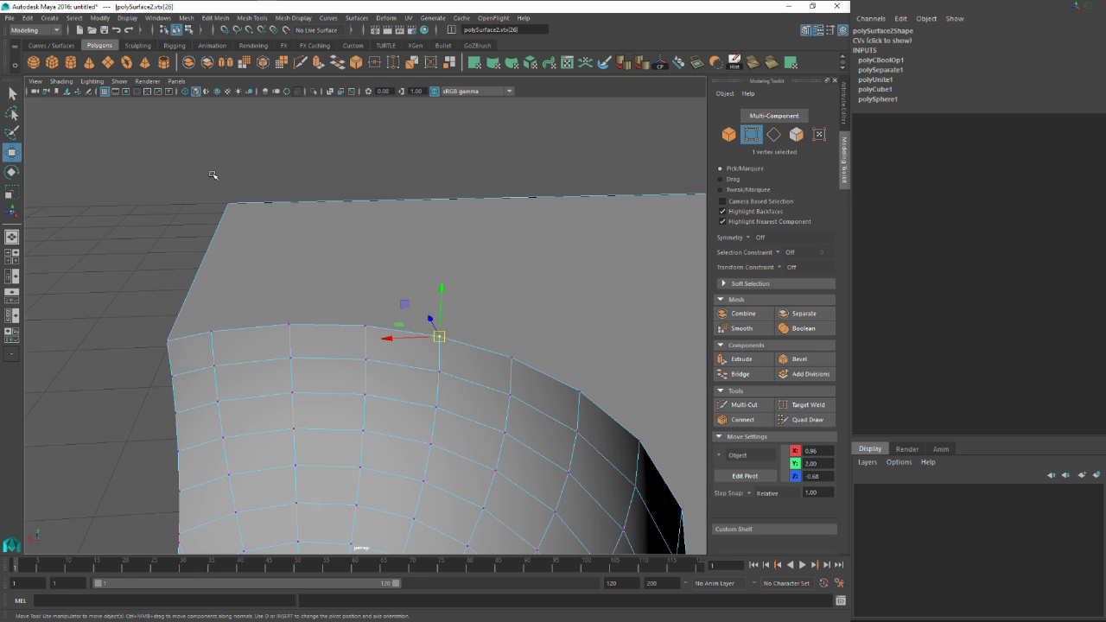
# Step: Use Multi-Cut to add an edge across the top face from the cube's corner to a vertex on the cut's rim
pyautogui.click(300, 65)
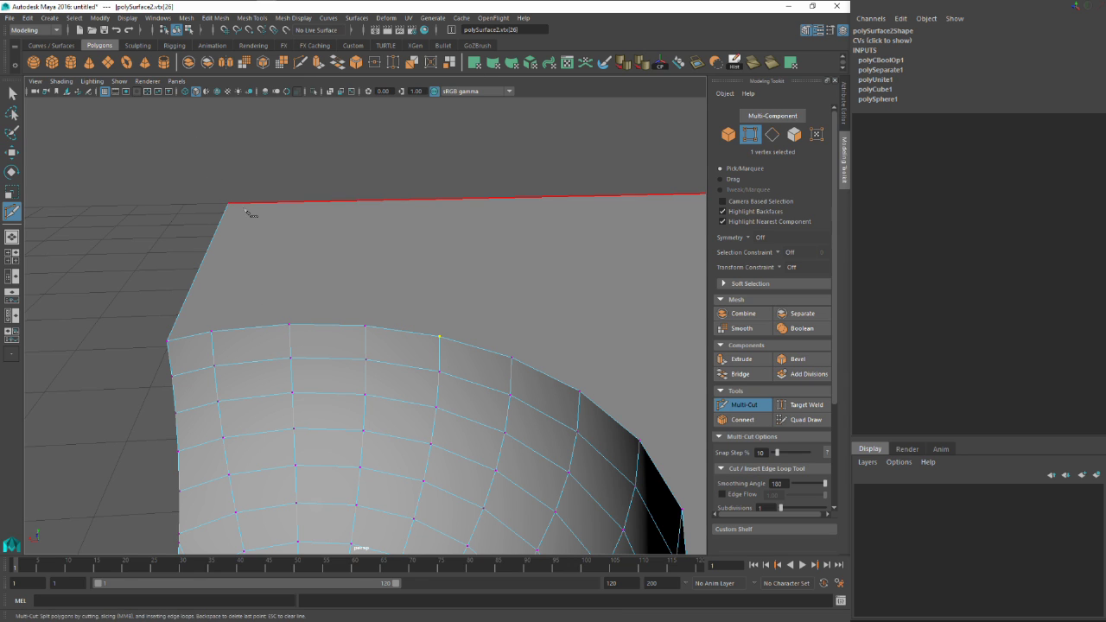
pyautogui.click(290, 325)
pyautogui.rightClick(294, 332)
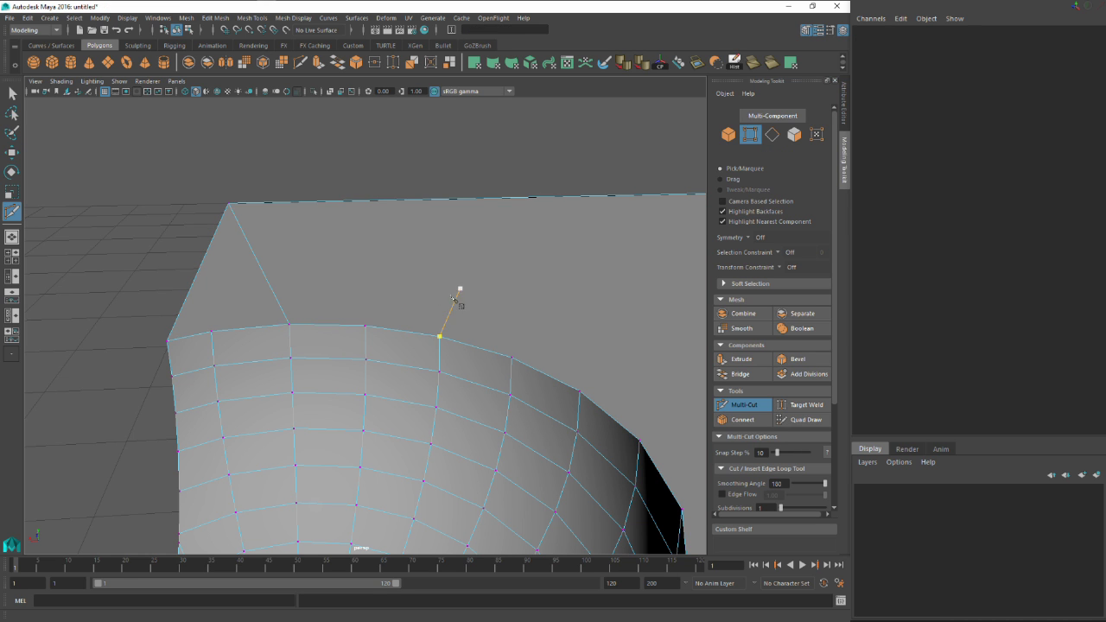
pyautogui.keyDown('alt'); pyautogui.moveTo(374, 311); pyautogui.dragTo(449, 311); pyautogui.keyUp('alt')
pyautogui.press('q')
# Step: Return to object mode, select the whole cut cube and delete it
pyautogui.moveTo(445, 297); pyautogui.dragTo(499, 282, button='right')
pyautogui.click(436, 354)
pyautogui.keyDown('alt'); pyautogui.moveTo(437, 359); pyautogui.dragTo(482, 346); pyautogui.keyUp('alt')
pyautogui.scroll(-5, 454, 360)
pyautogui.scroll(-4, 454, 276)
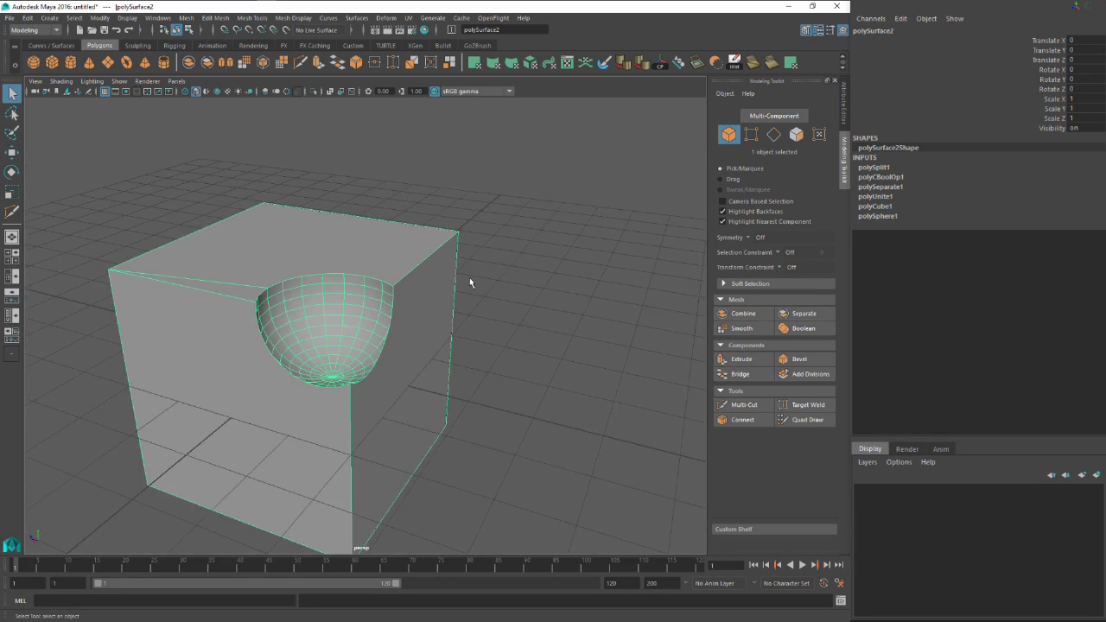
pyautogui.press('Delete')
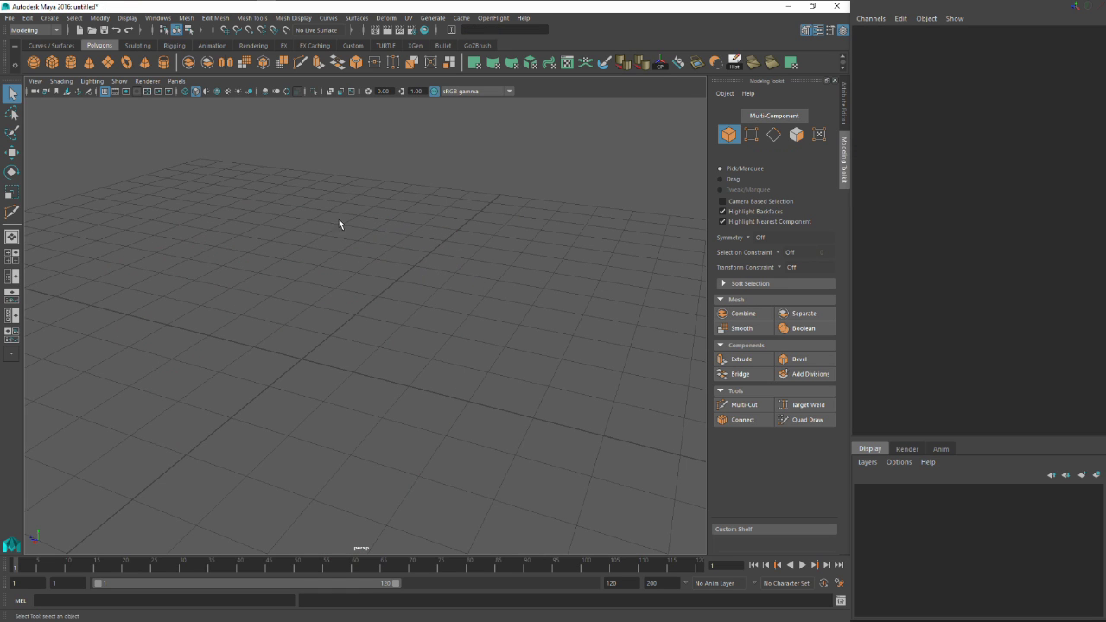
# Step: Create a polygon cube at the origin and place a duplicate beside it along the Z axis
pyautogui.click(53, 62)
pyautogui.press('w')
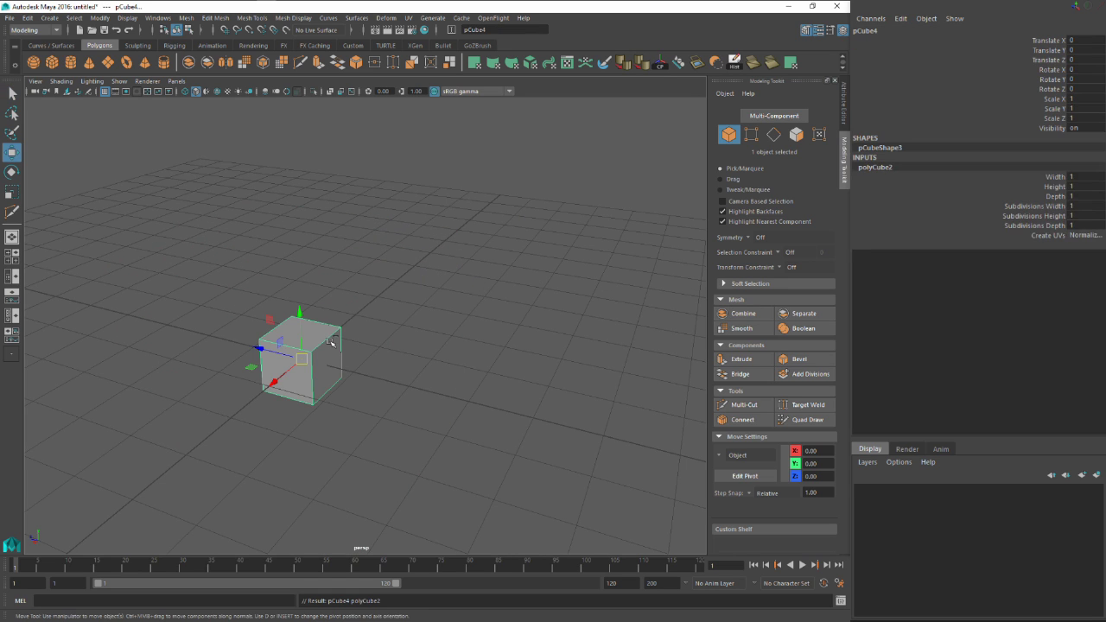
pyautogui.moveTo(261, 344); pyautogui.dragTo(364, 375)
pyautogui.click(349, 375)
# Step: Select both cubes, combine them into one mesh and select the combined object
pyautogui.click(294, 323)
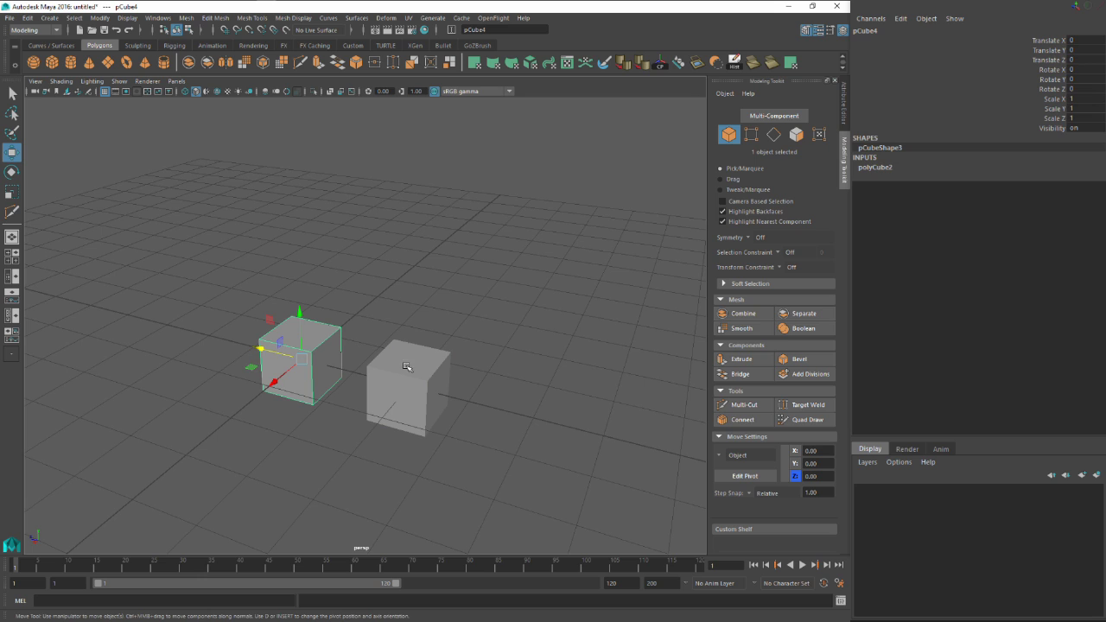
pyautogui.keyDown('shift'); pyautogui.click(409, 367); pyautogui.keyUp('shift')
pyautogui.click(743, 314)
pyautogui.click(476, 358)
pyautogui.click(446, 357)
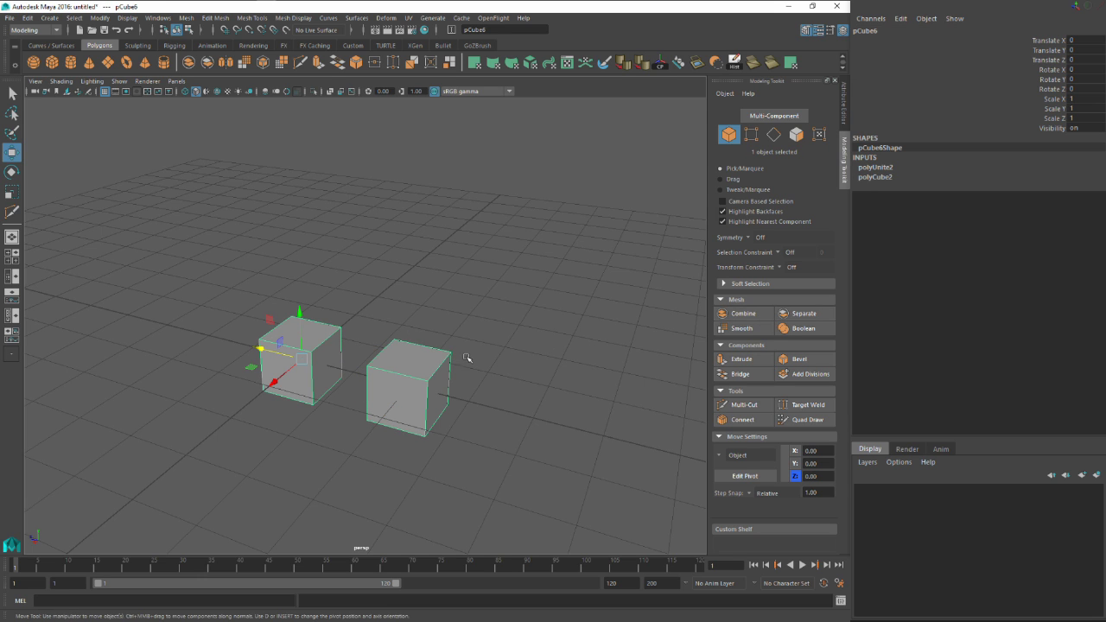
# Step: Separate the combined mesh into individual cubes and delete the duplicate cube beside the one at the origin
pyautogui.click(801, 328)
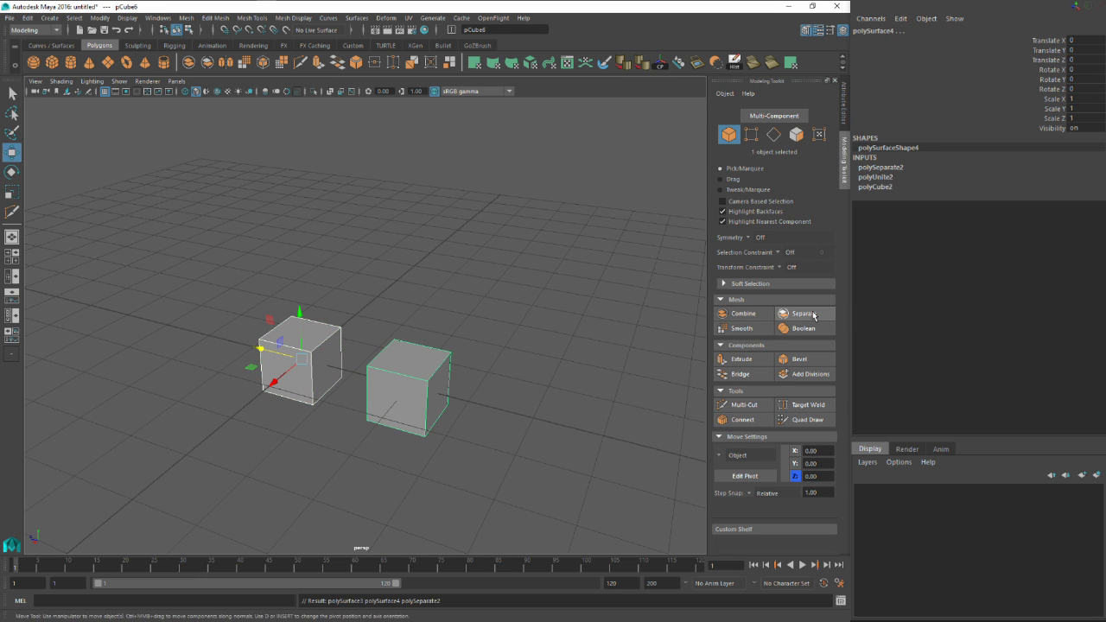
pyautogui.click(570, 374)
pyautogui.click(442, 372)
pyautogui.press('Delete')
# Step: Apply Smooth to the remaining cube at the origin and set its divisions to 4
pyautogui.click(334, 351)
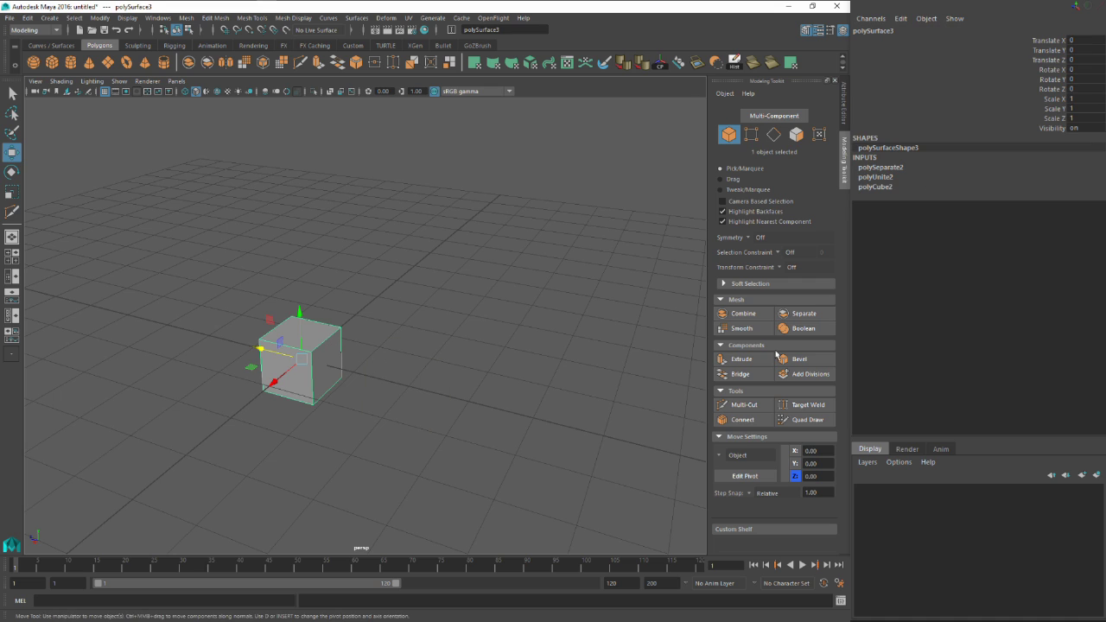
pyautogui.keyDown('alt'); pyautogui.moveTo(377, 350); pyautogui.dragTo(388, 341); pyautogui.keyUp('alt')
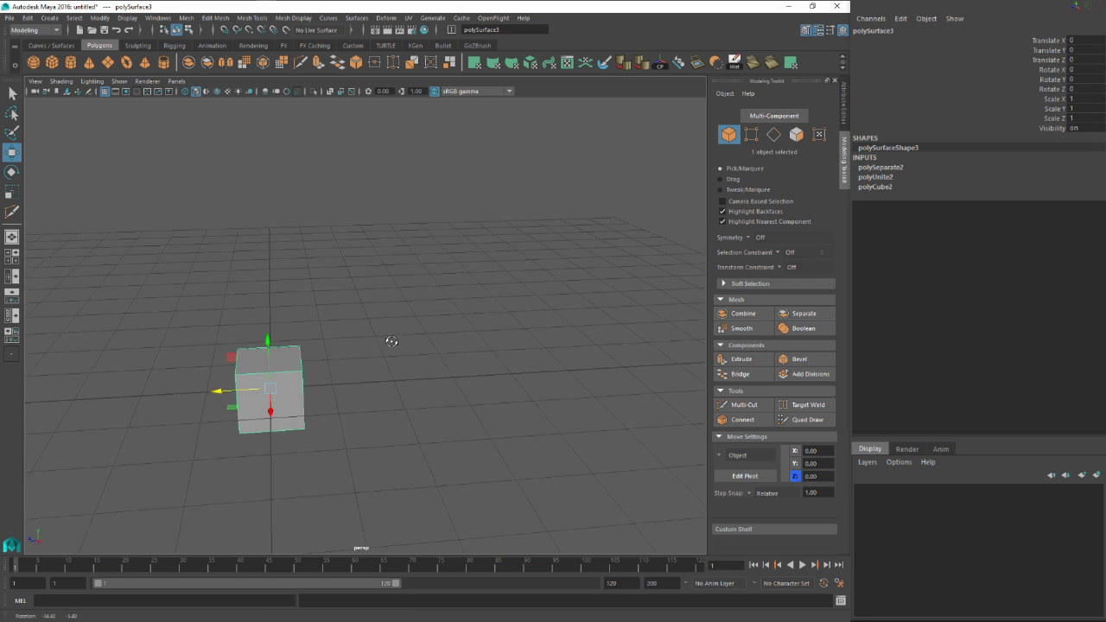
pyautogui.click(741, 328)
pyautogui.keyDown('alt'); pyautogui.moveTo(354, 349); pyautogui.dragTo(432, 338, button='middle'); pyautogui.keyUp('alt')
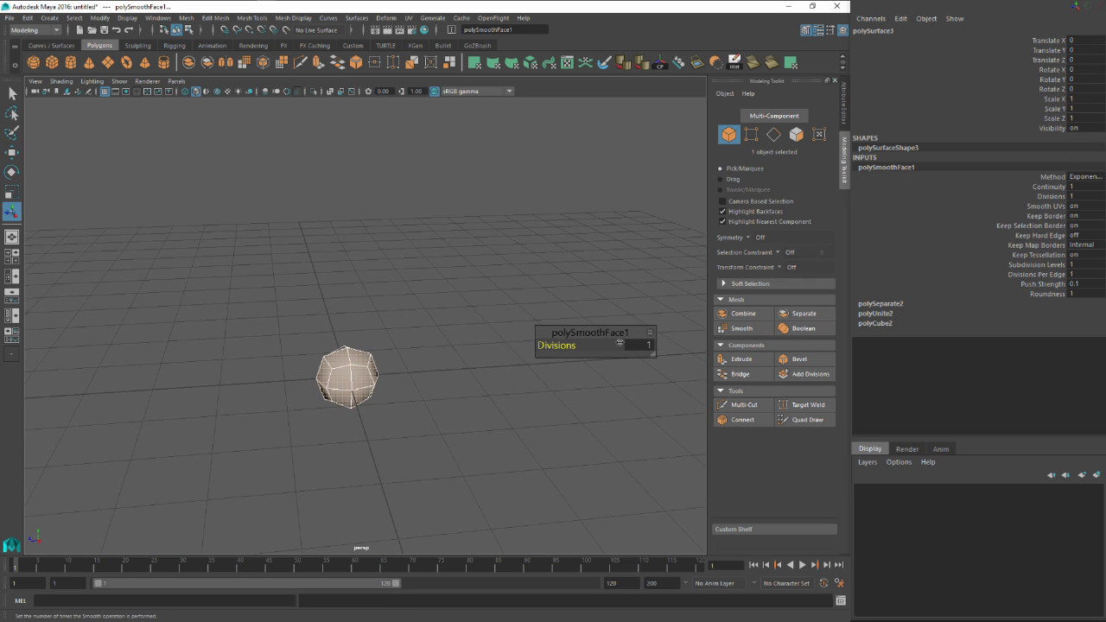
pyautogui.moveTo(577, 345); pyautogui.dragTo(540, 347)
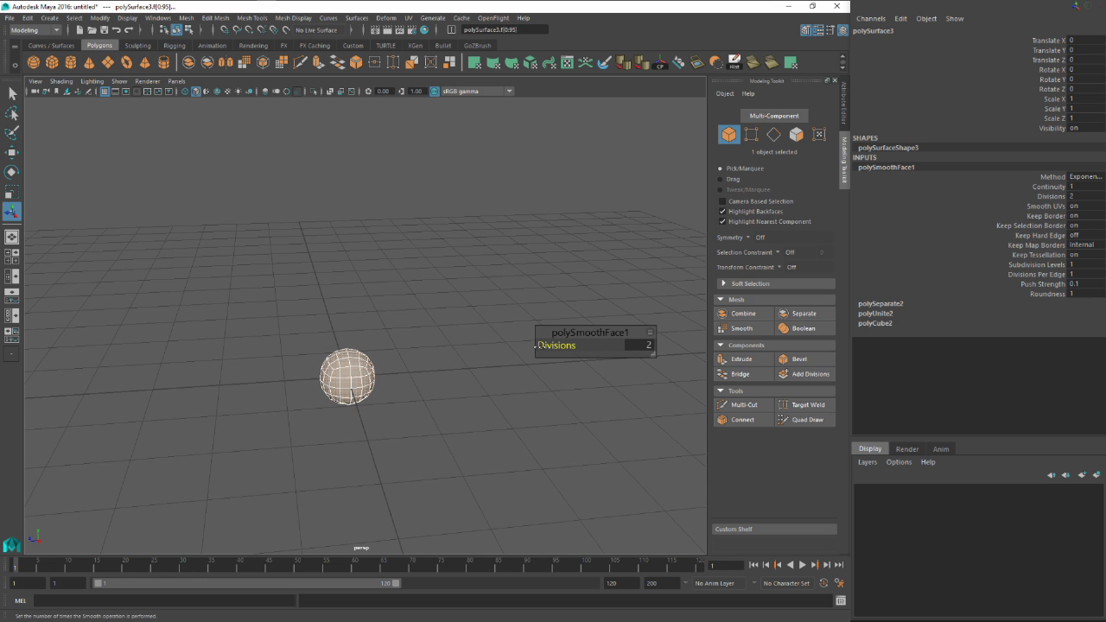
pyautogui.keyDown('alt'); pyautogui.moveTo(360, 353); pyautogui.dragTo(621, 346, button='right'); pyautogui.keyUp('alt')
pyautogui.moveTo(570, 346); pyautogui.dragTo(587, 347)
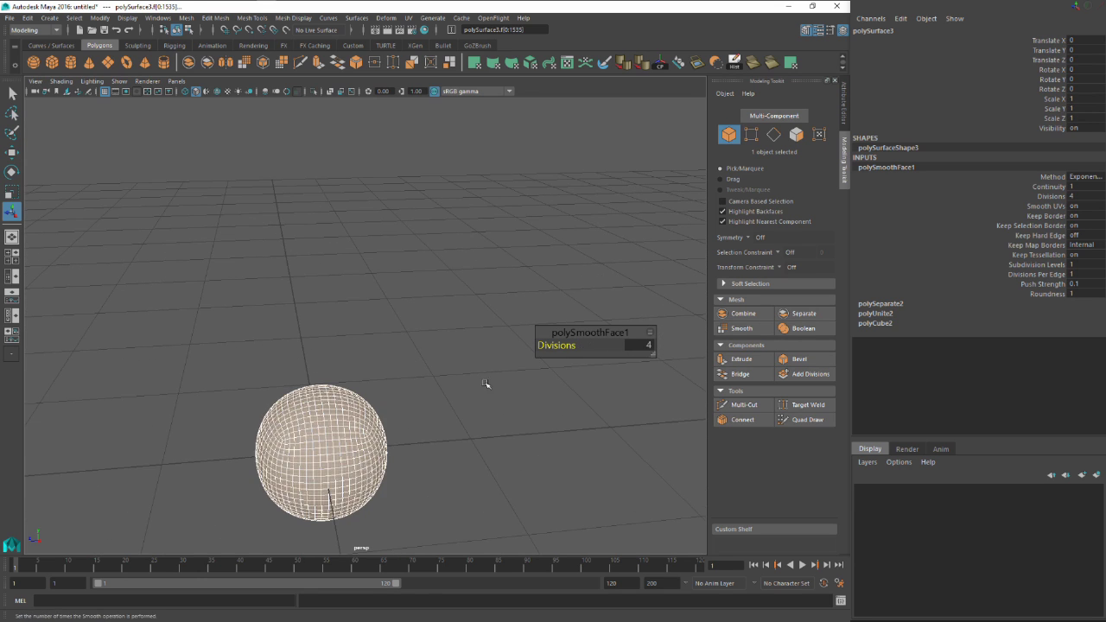
# Step: Examine the smoothed cube up close from several angles, first deselected to view its shaded surface, then reselected to view its wireframe
pyautogui.keyDown('alt'); pyautogui.moveTo(486, 384); pyautogui.dragTo(528, 366); pyautogui.keyUp('alt')
pyautogui.keyDown('alt'); pyautogui.moveTo(316, 406); pyautogui.dragTo(407, 286, button='middle'); pyautogui.keyUp('alt')
pyautogui.moveTo(379, 315); pyautogui.dragTo(454, 290, button='right')
pyautogui.click(402, 351)
pyautogui.press('f')
pyautogui.click(539, 375)
pyautogui.keyDown('alt'); pyautogui.moveTo(539, 375); pyautogui.dragTo(432, 356); pyautogui.keyUp('alt')
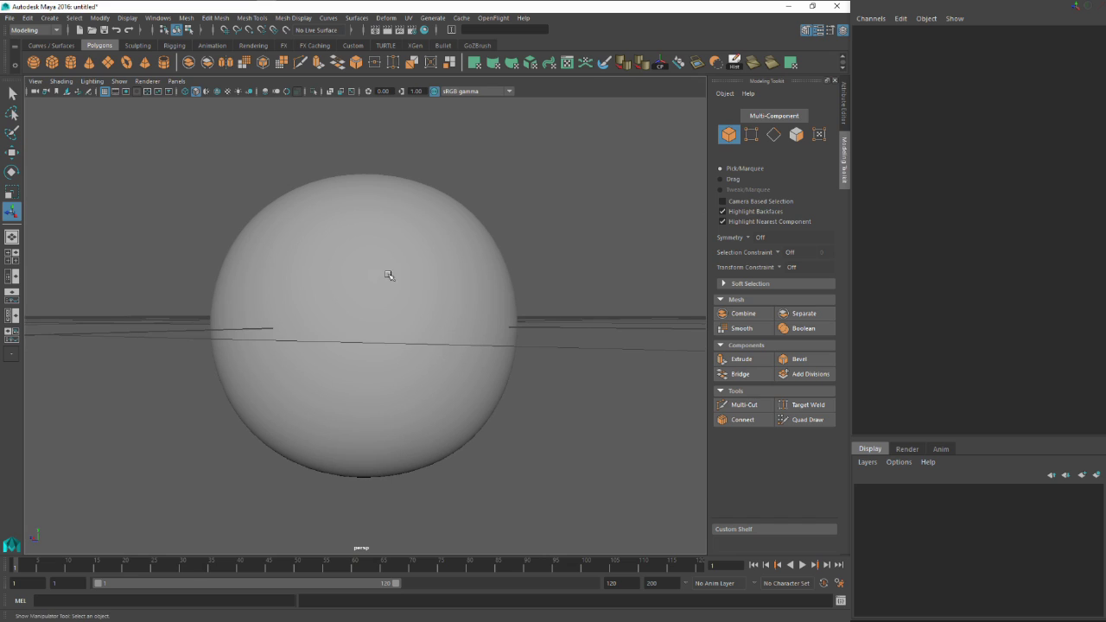
pyautogui.click(439, 242)
pyautogui.keyDown('alt'); pyautogui.moveTo(371, 250); pyautogui.dragTo(485, 246); pyautogui.keyUp('alt')
pyautogui.keyDown('alt'); pyautogui.moveTo(347, 264); pyautogui.dragTo(342, 285); pyautogui.keyUp('alt')
pyautogui.scroll(-4, 367, 281)
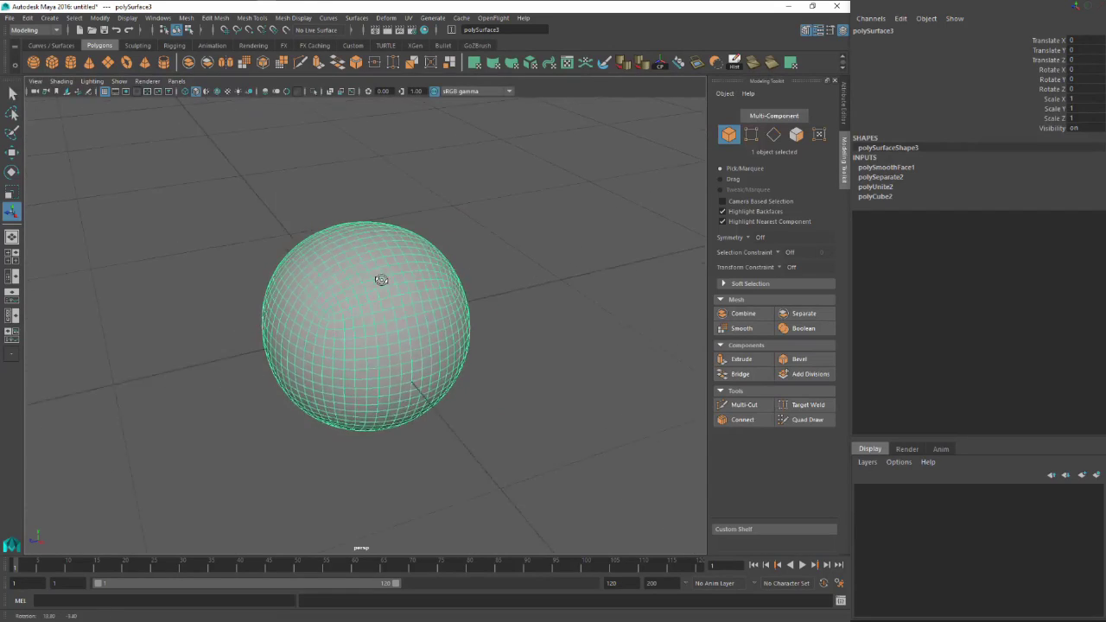
pyautogui.keyDown('alt'); pyautogui.moveTo(382, 280); pyautogui.dragTo(321, 283); pyautogui.keyUp('alt')
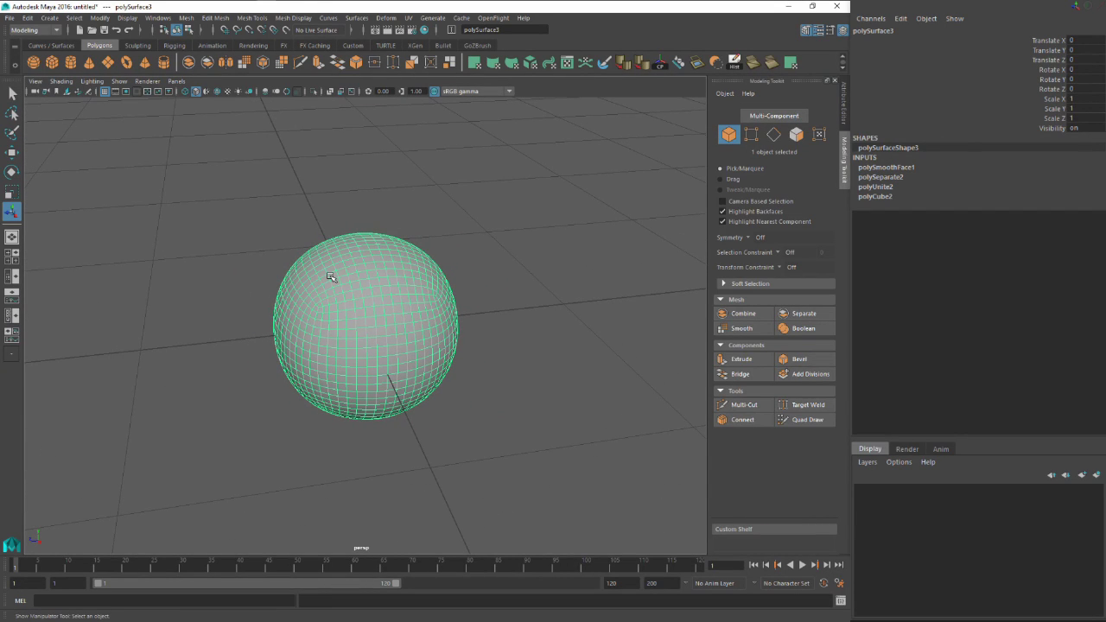